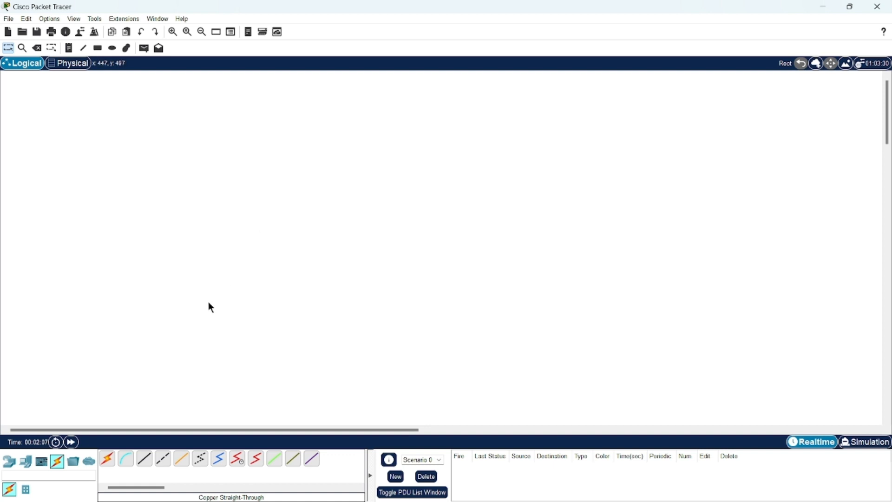
Step: Place three 2911 routers in a horizontal row across the middle of the workspace
click(11, 464)
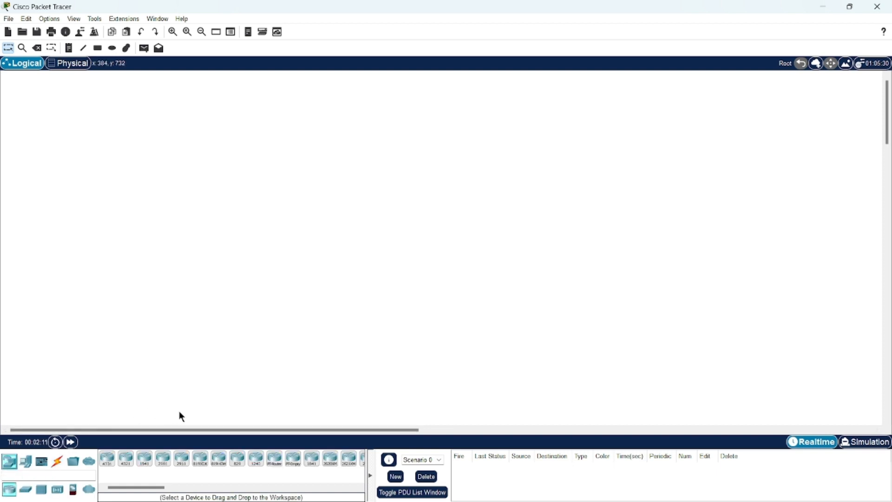
drag(181, 459, 333, 247)
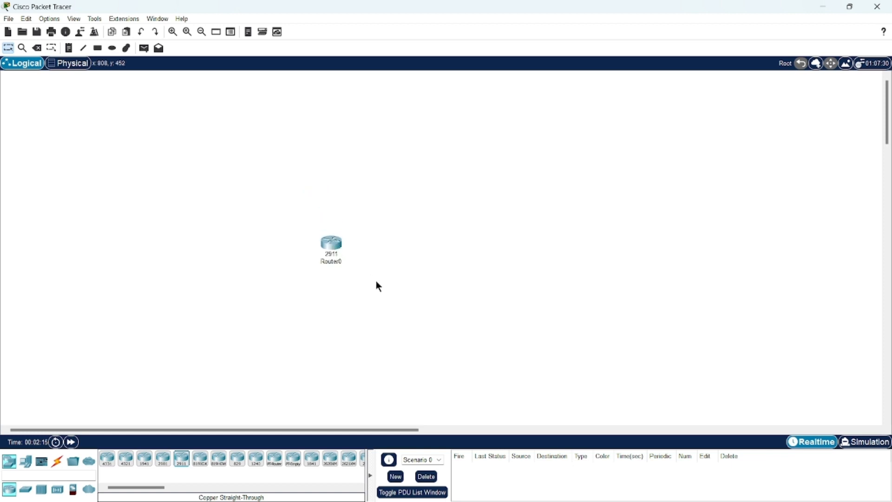
drag(181, 458, 477, 255)
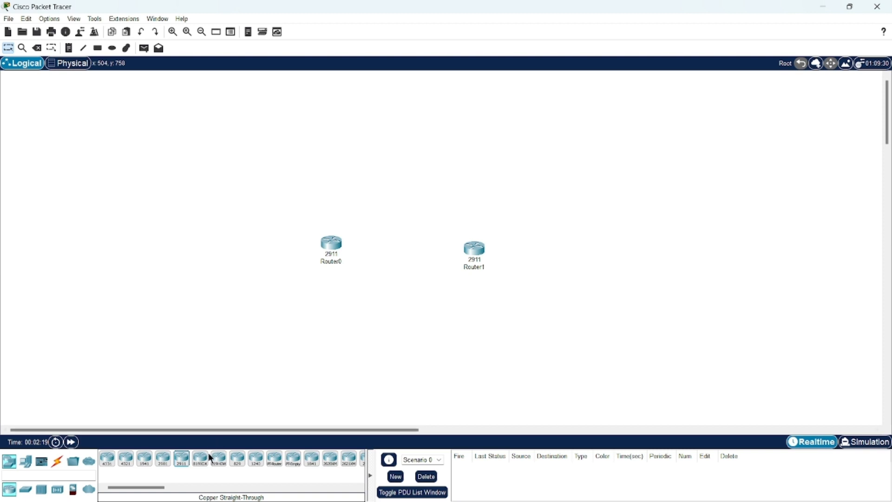
drag(182, 458, 635, 252)
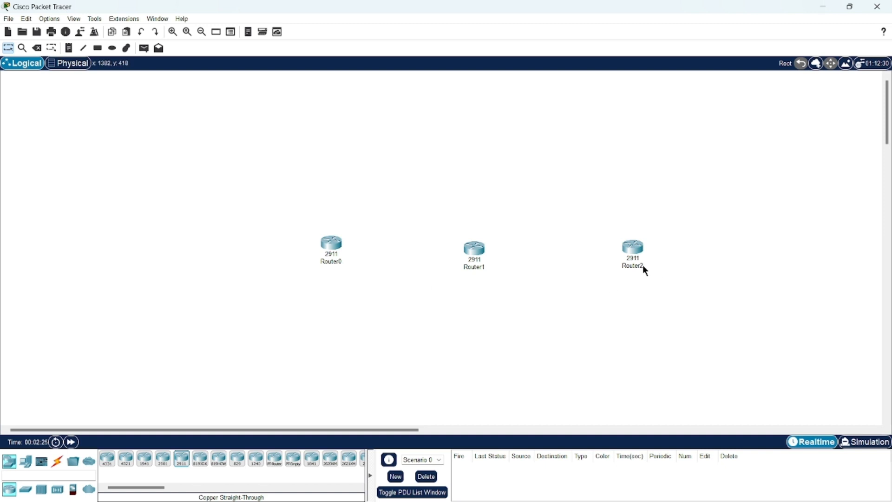
Step: Rename the three routers, from the rightmost to the leftmost, as Router 3, Router 2 and Router 1
click(638, 266)
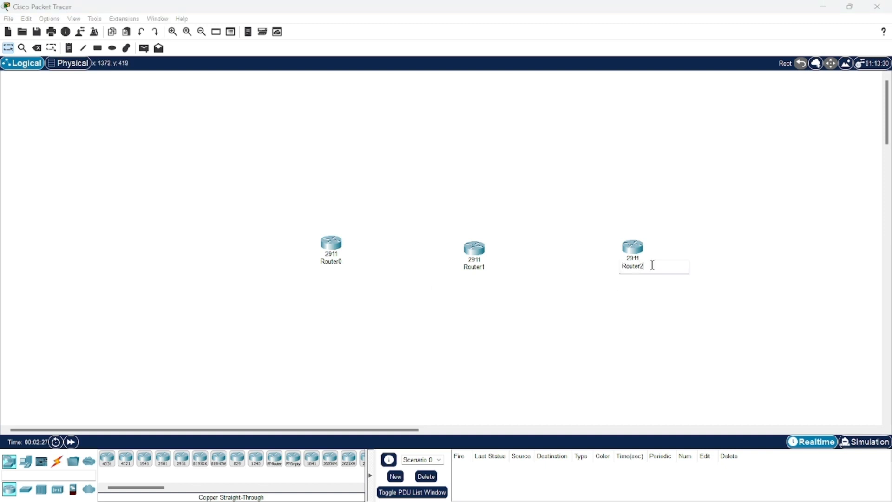
text(3)
click(472, 265)
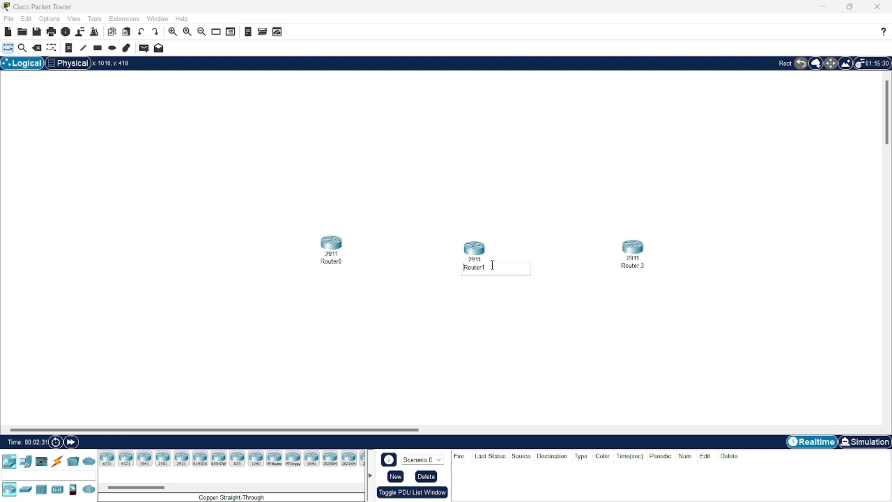
key(End)
key(BackSpace)
text(2)
click(327, 262)
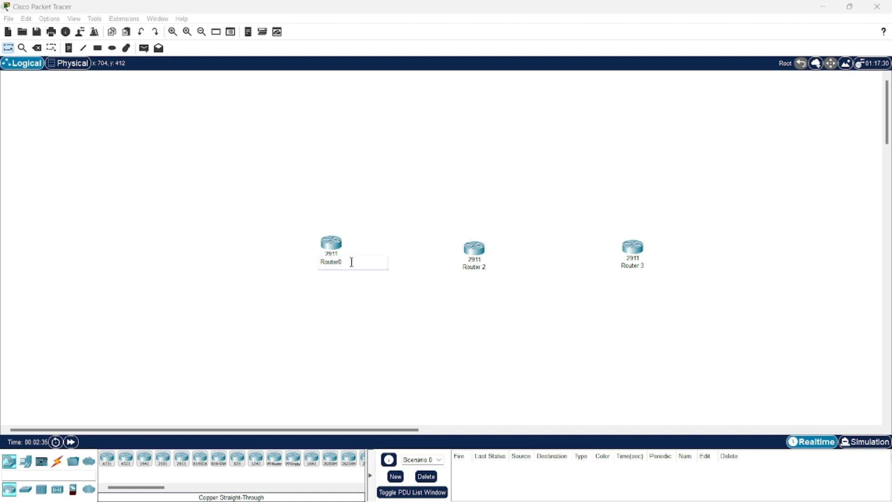
key(BackSpace)
text(1)
Step: Add a 2960 switch to the left of Router 1 and rename it Switch 1
click(26, 489)
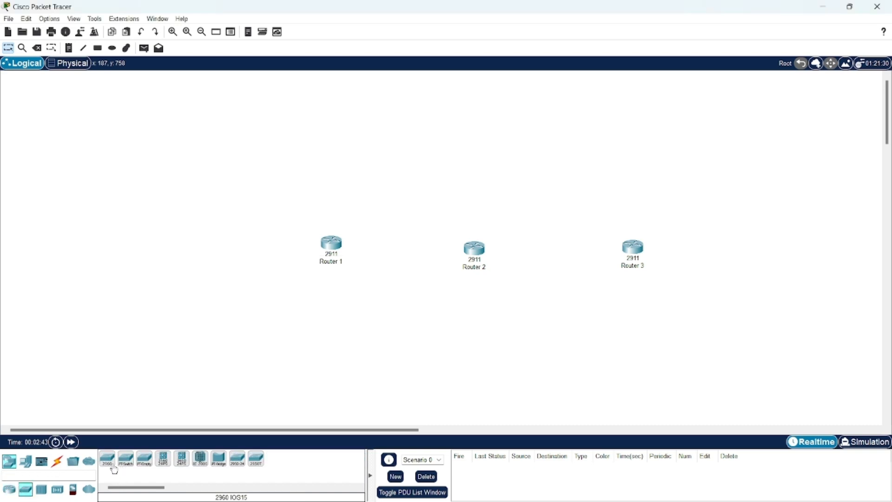
drag(110, 463, 186, 253)
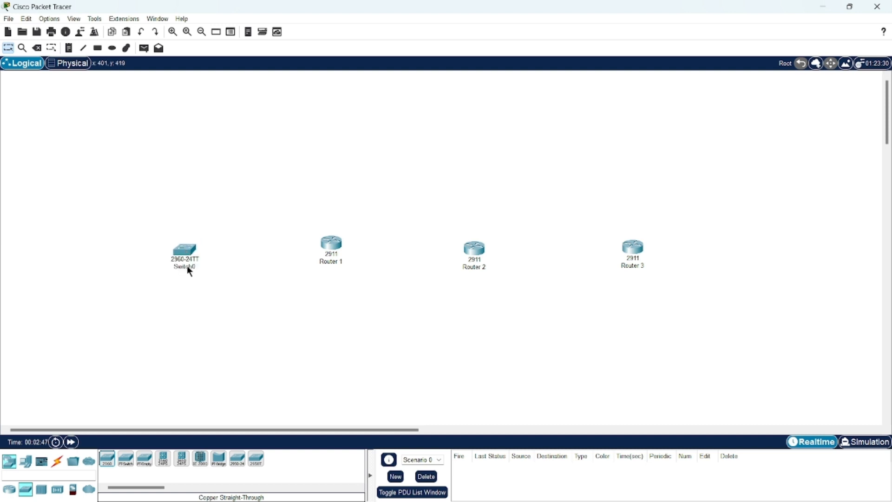
click(187, 266)
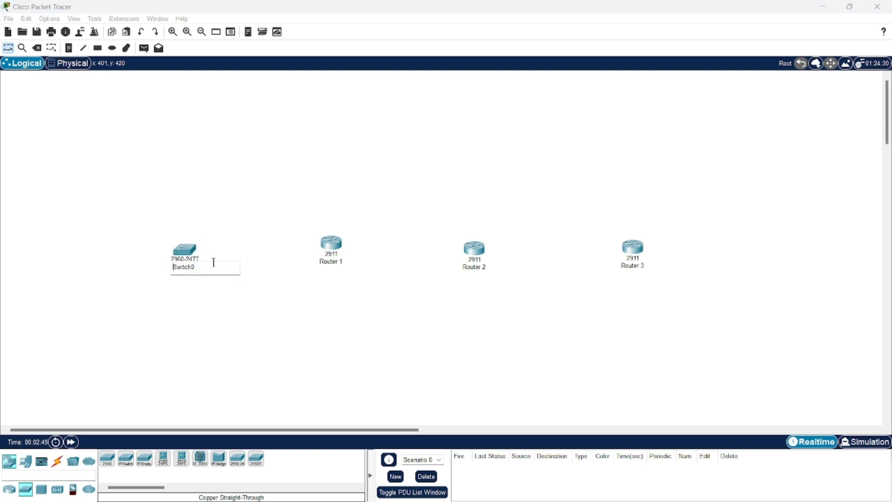
key(BackSpace)
text(1)
click(277, 330)
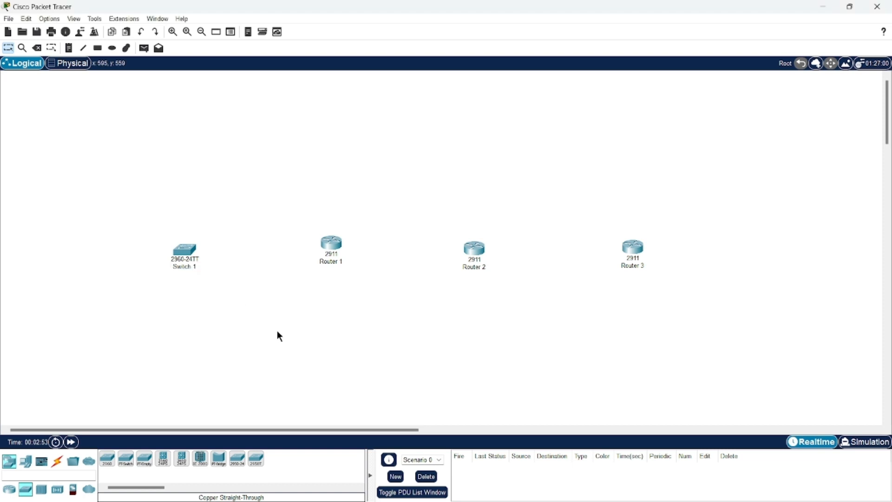
Step: Connect Switch 1 GigabitEthernet0/1 to Router 1 GigabitEthernet0/1 with a copper straight-through cable
click(57, 461)
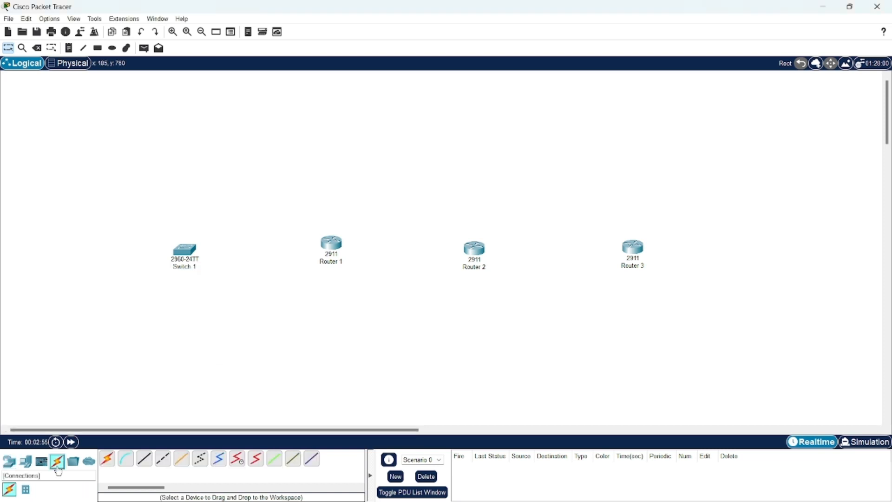
click(144, 460)
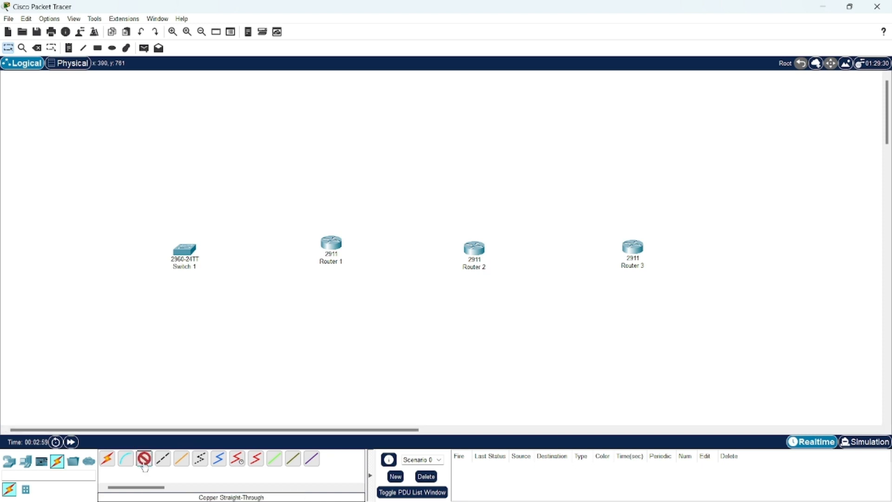
click(194, 250)
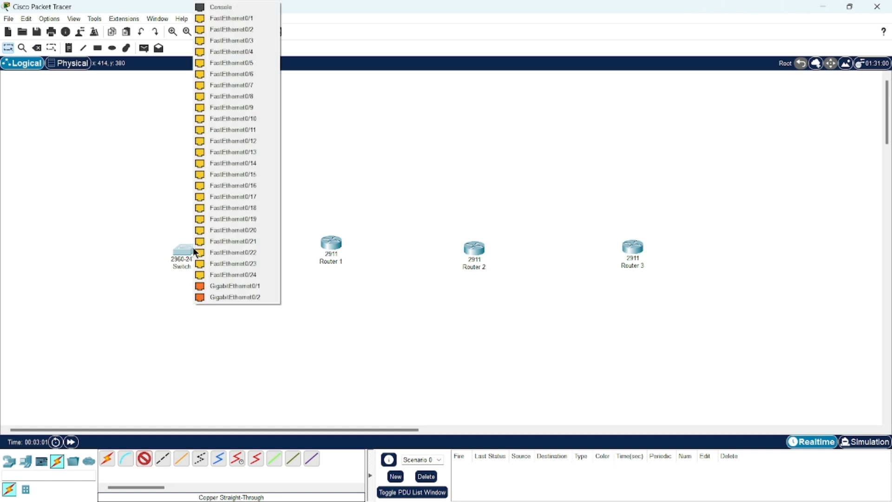
click(237, 286)
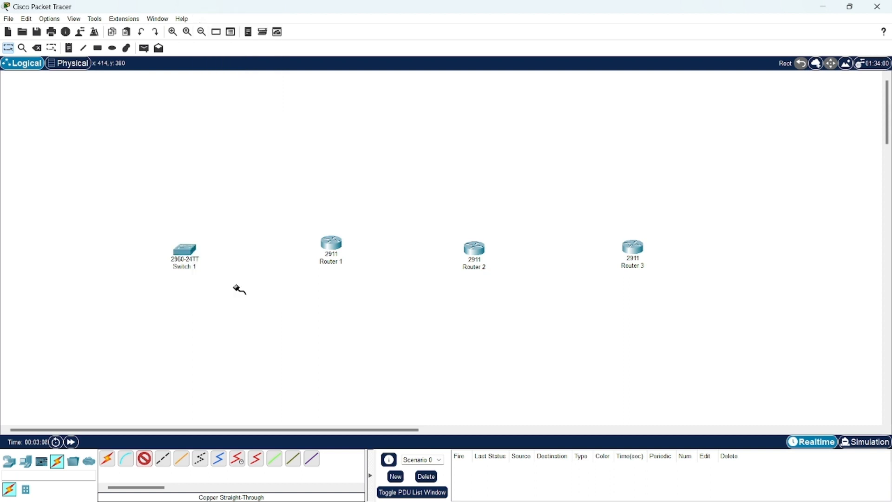
click(325, 245)
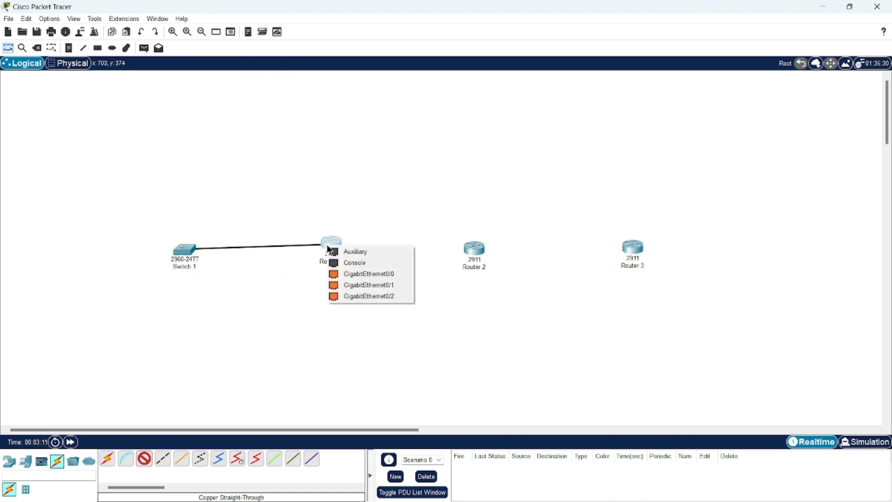
click(354, 284)
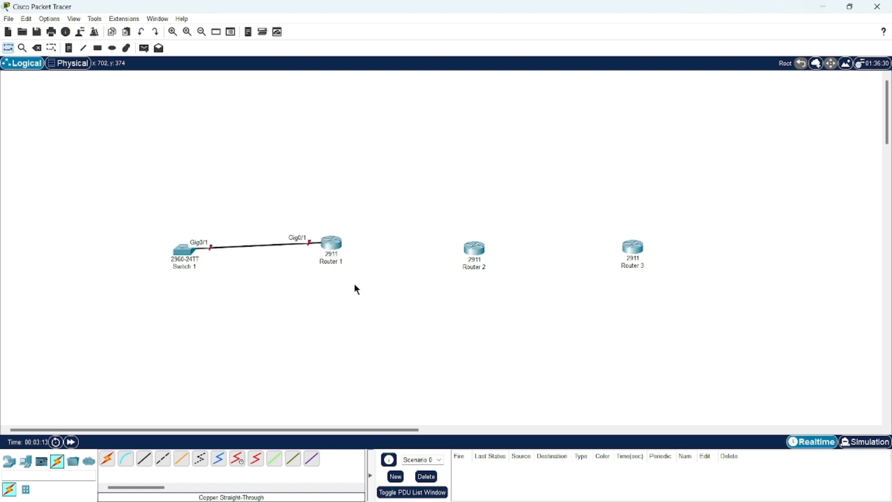
Step: Connect Router 1 GigabitEthernet0/0 to Router 2 GigabitEthernet0/1 with a copper straight-through cable
click(144, 459)
click(338, 242)
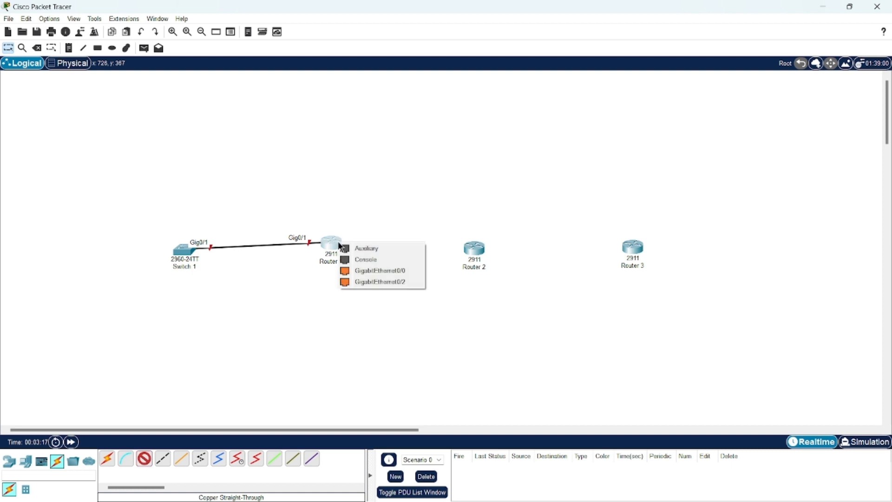
click(383, 272)
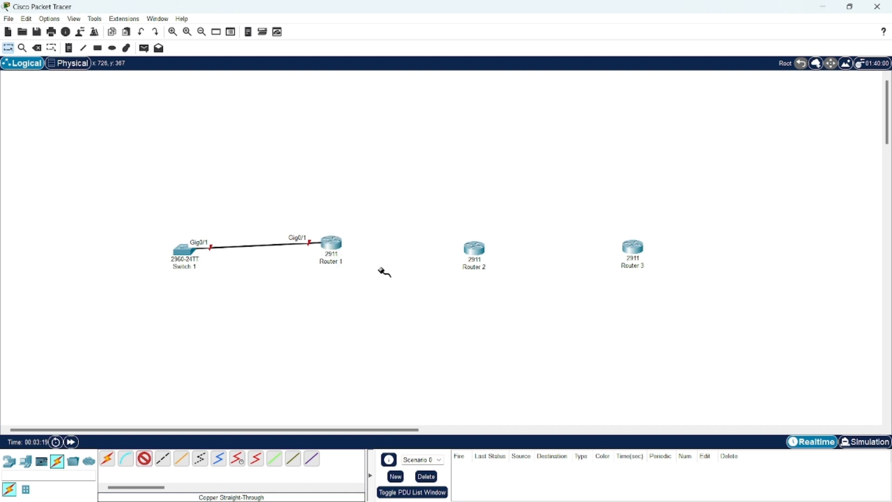
click(471, 249)
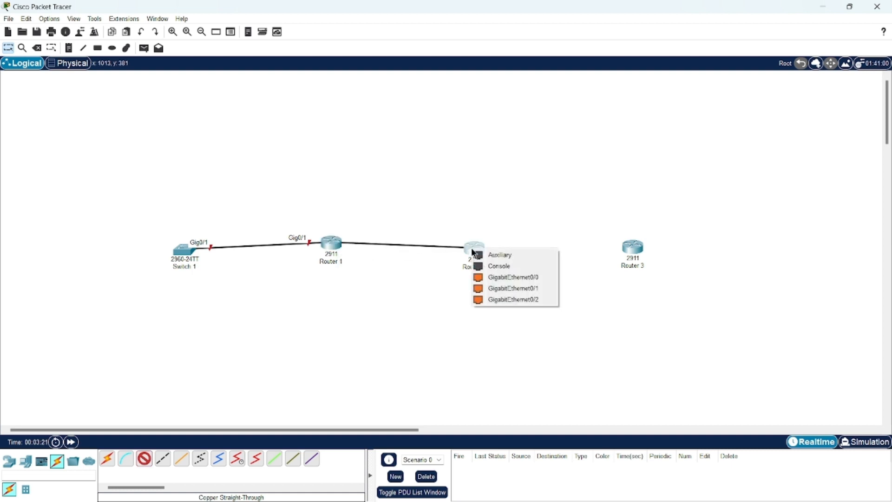
click(501, 288)
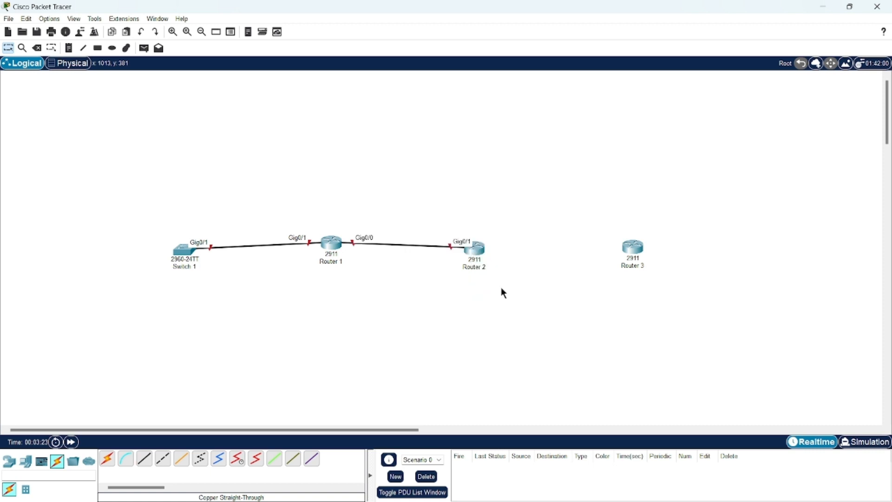
Step: Connect Router 2 GigabitEthernet0/0 to Router 3 GigabitEthernet0/1 with a copper straight-through cable
click(144, 459)
click(483, 251)
click(538, 278)
click(635, 250)
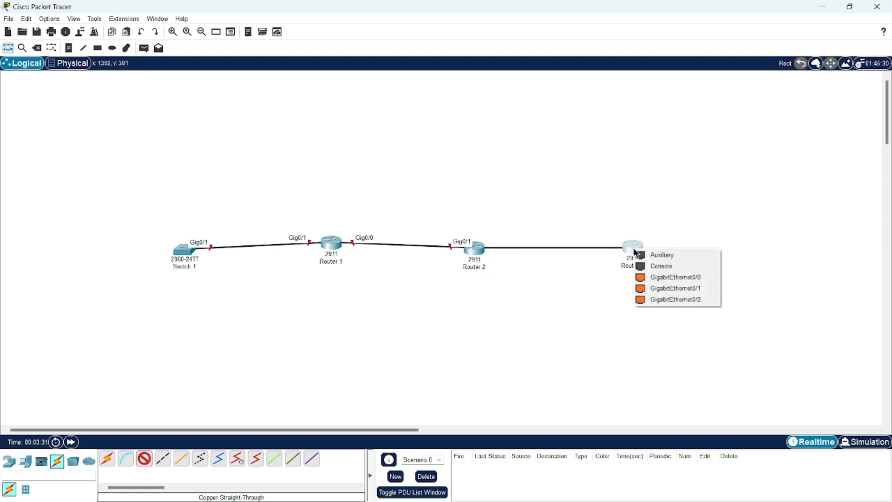
click(676, 289)
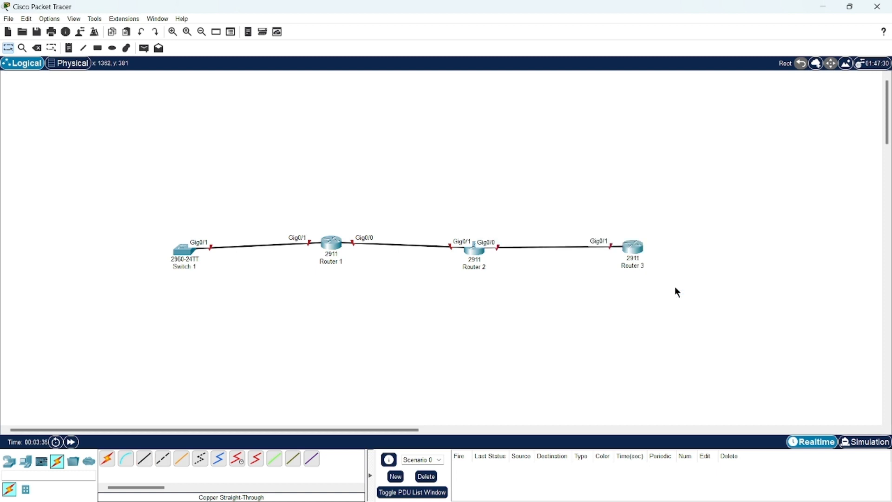
Step: Place three laptops: one above and one below to the left of Switch 1, and one to the right of Router 3
click(26, 461)
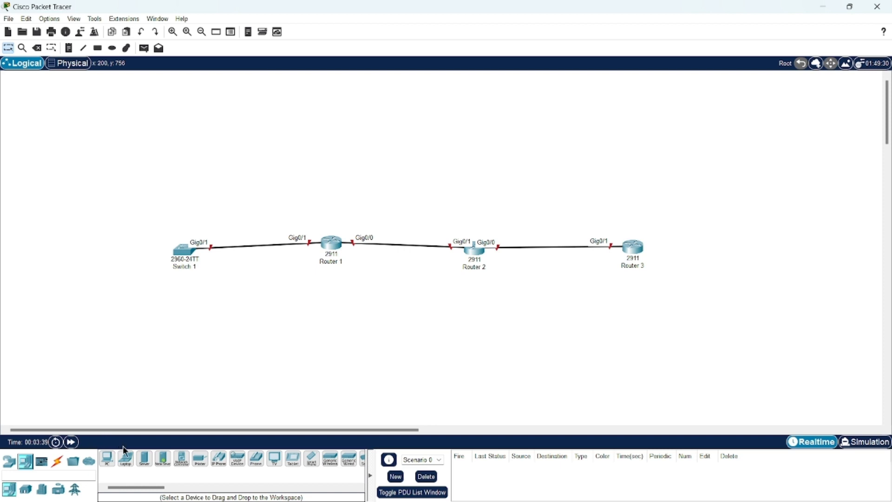
drag(129, 464, 65, 189)
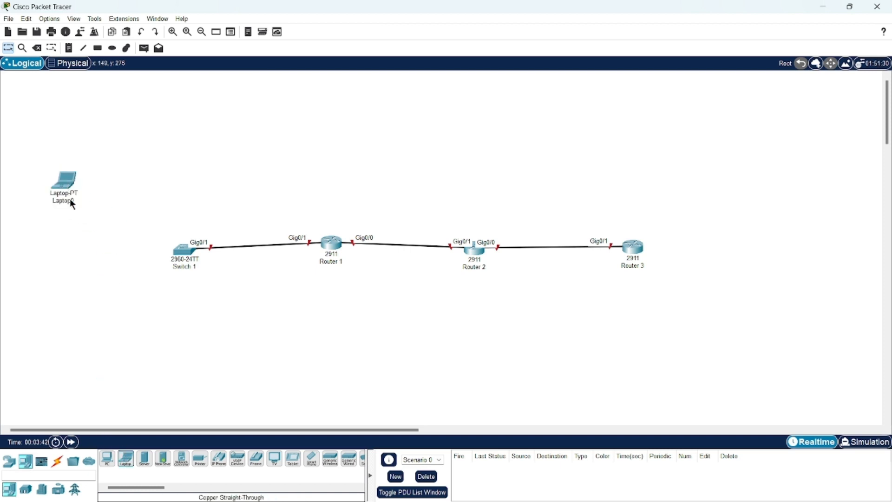
drag(131, 460, 60, 316)
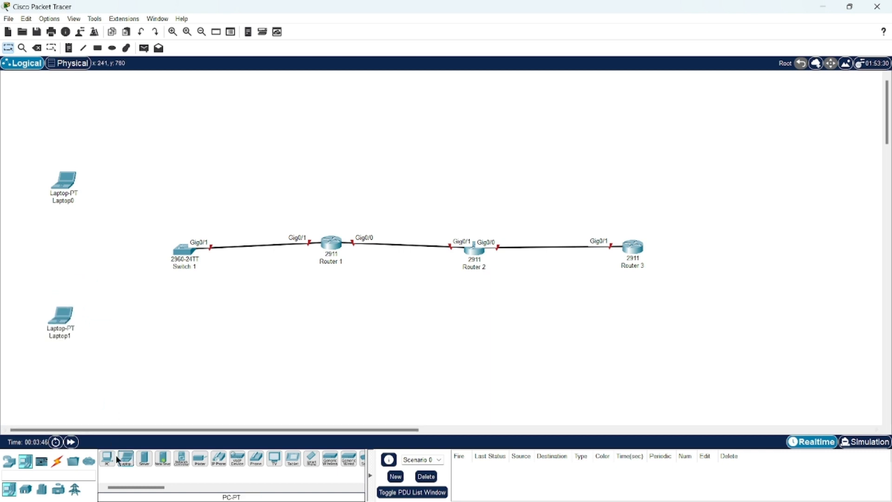
drag(126, 459, 765, 246)
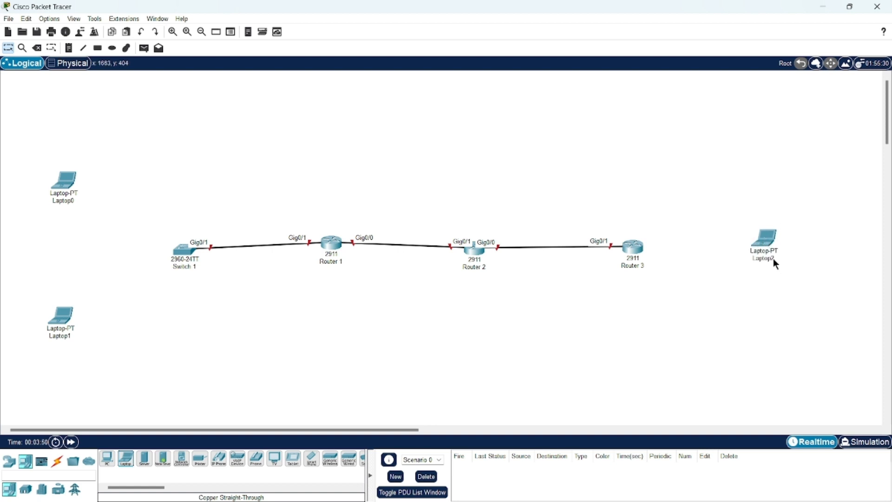
Step: Rename the laptop beside Router 3 as Laptop 3 and the lower laptop near Switch 1 as Laptop 2
click(773, 258)
key(BackSpace)
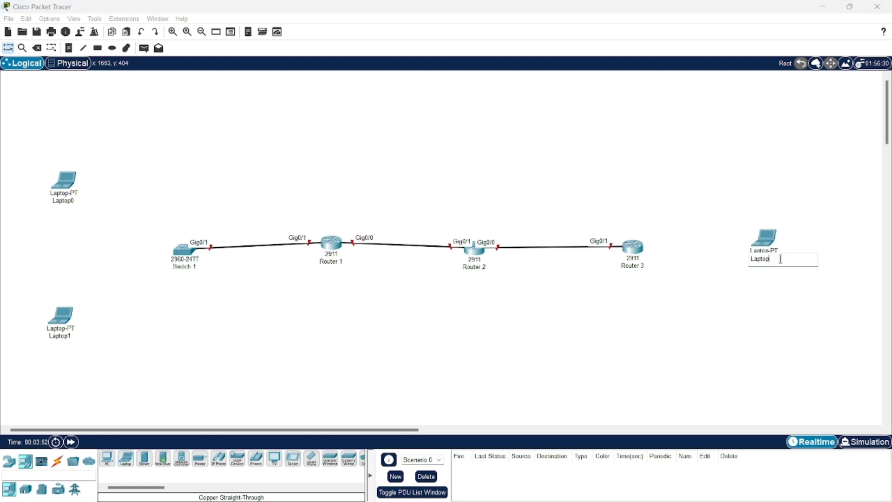
click(63, 335)
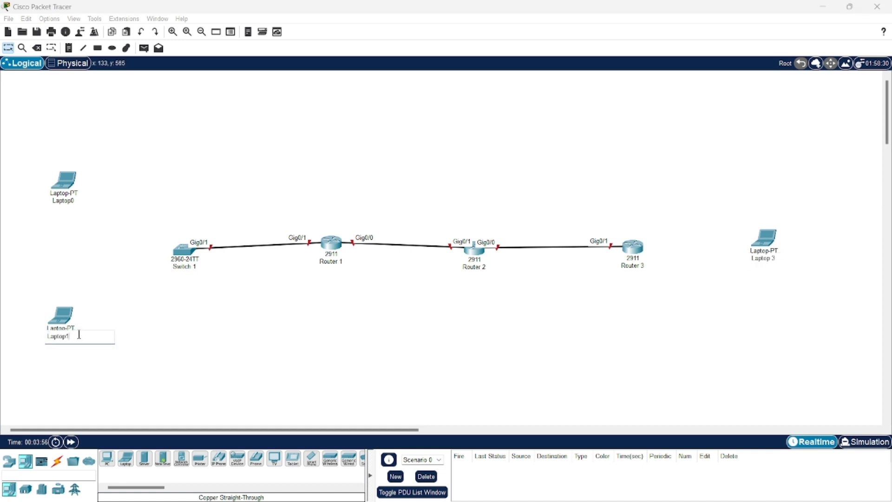
key(BackSpace)
text(2)
click(63, 194)
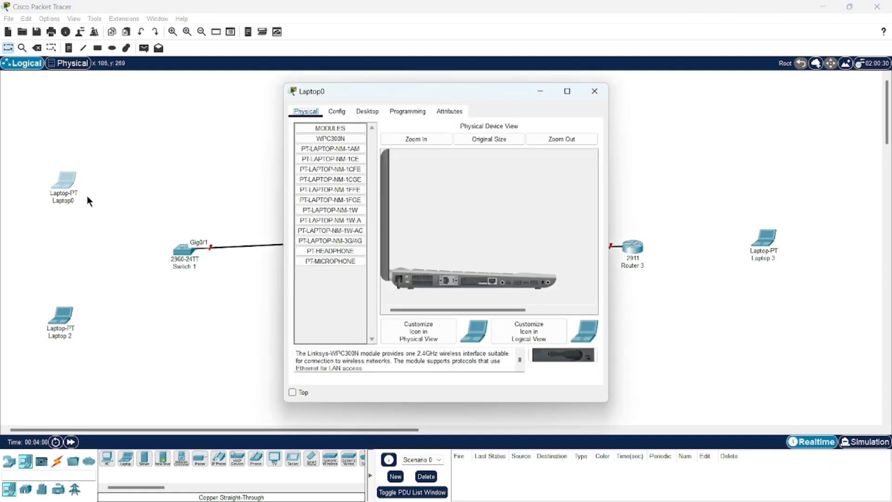
click(594, 91)
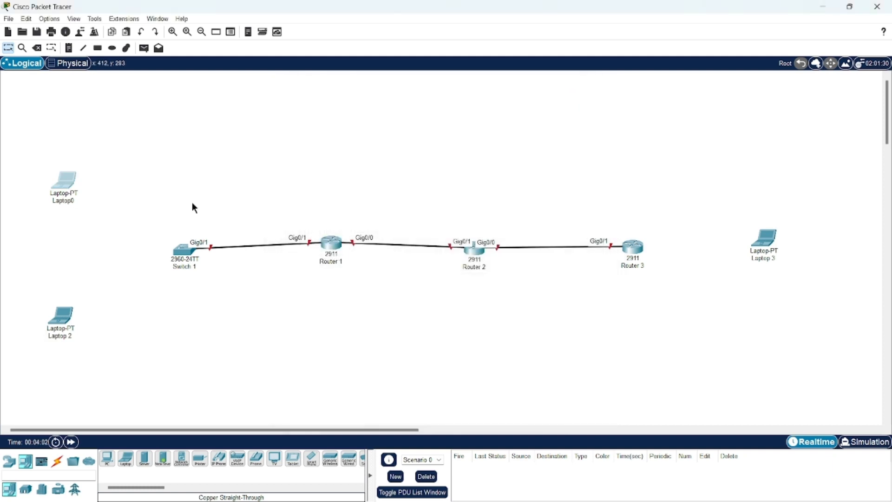
click(76, 199)
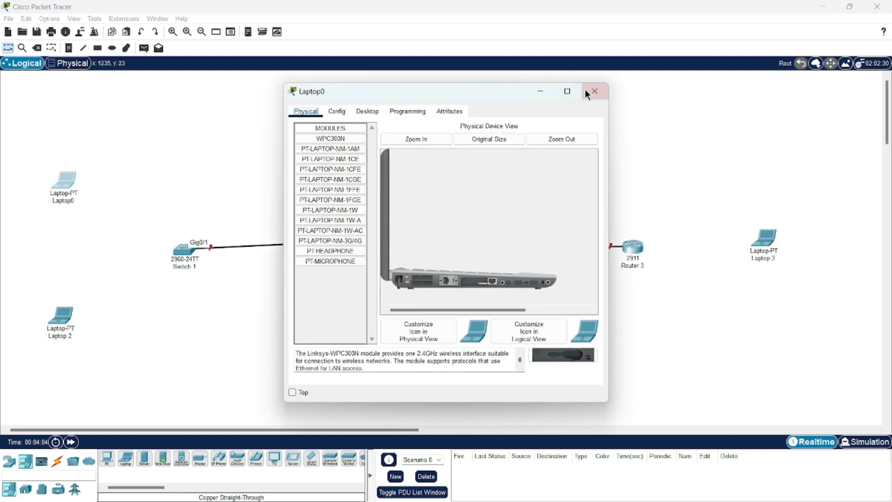
click(588, 96)
Step: Rename the upper laptop near Switch 1 as Laptop 1
click(73, 200)
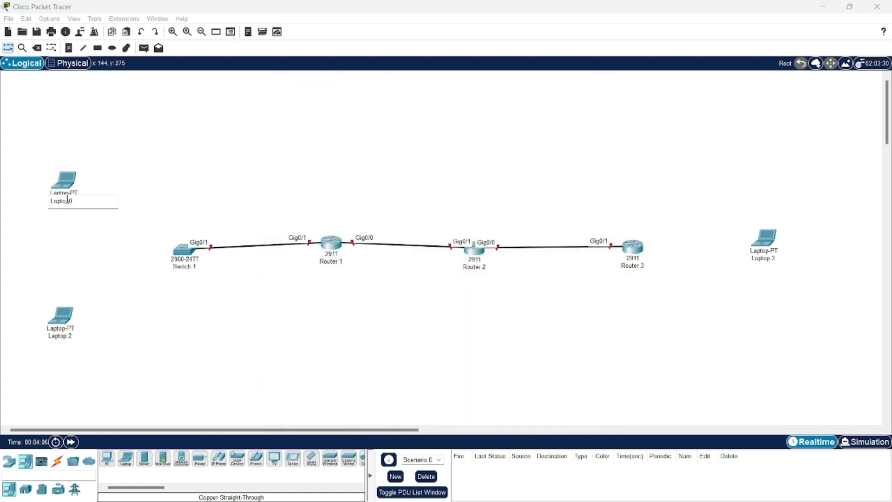
key(BackSpace)
text(1)
key(Return)
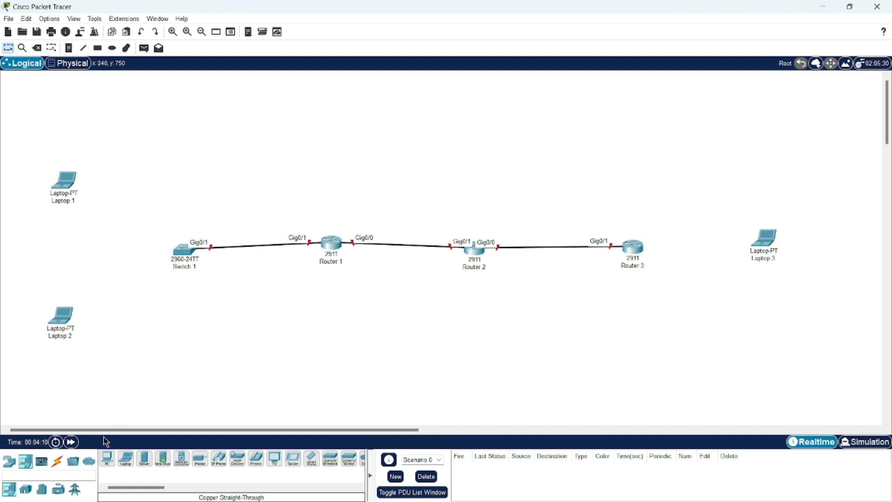
Step: Connect Laptop 1 FastEthernet0 to Switch 1 FastEthernet0/1 with a copper straight-through cable
click(57, 461)
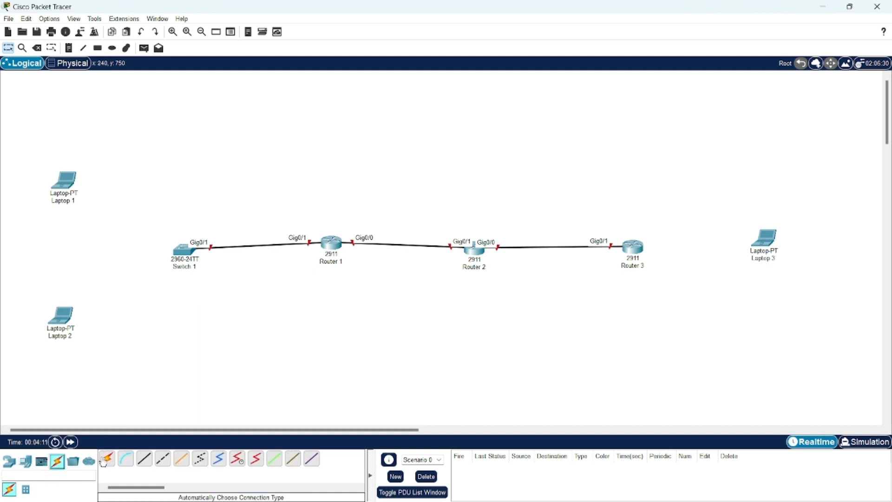
click(148, 464)
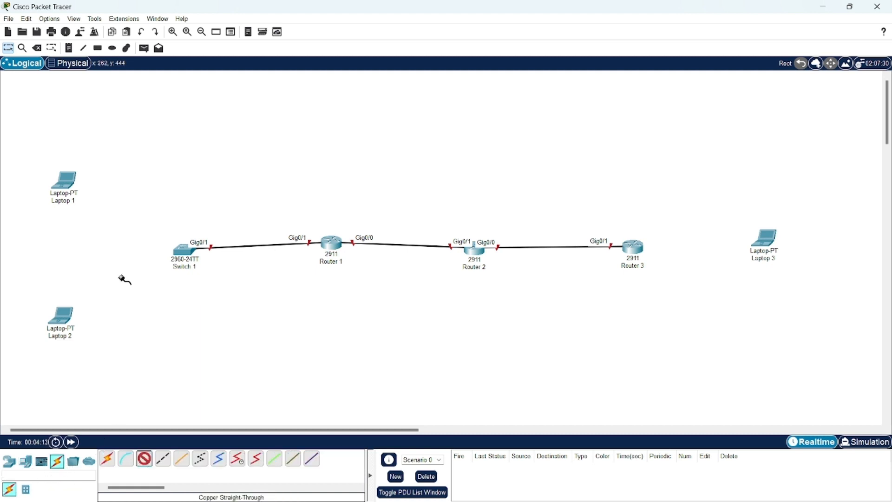
click(73, 186)
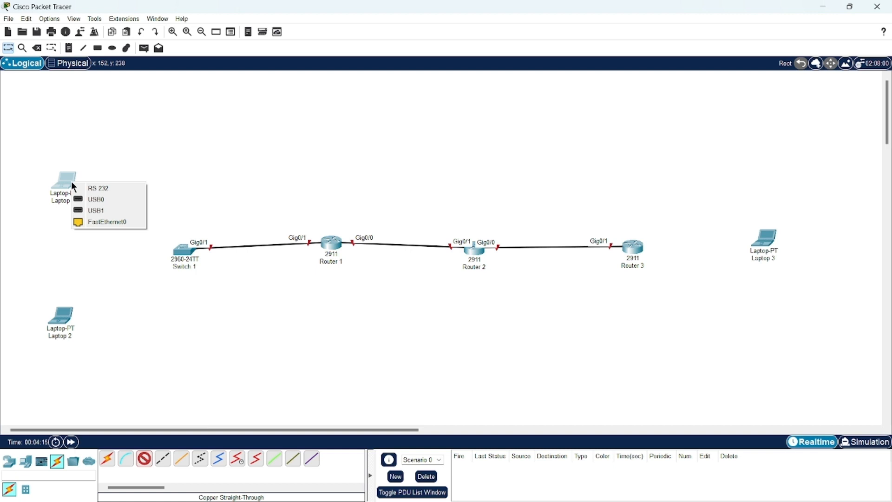
click(107, 223)
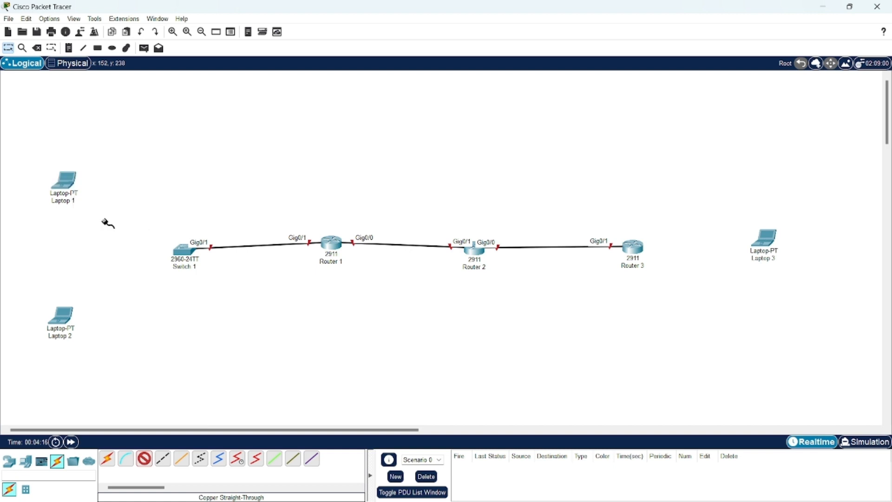
click(177, 249)
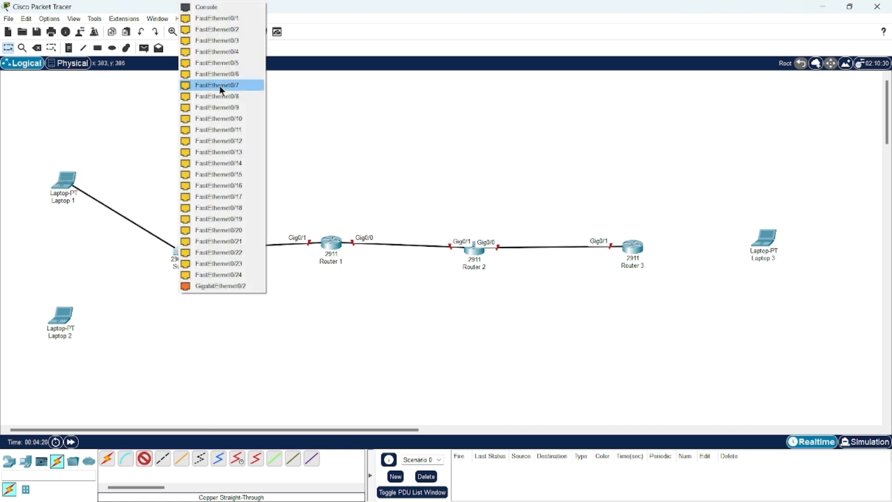
click(214, 18)
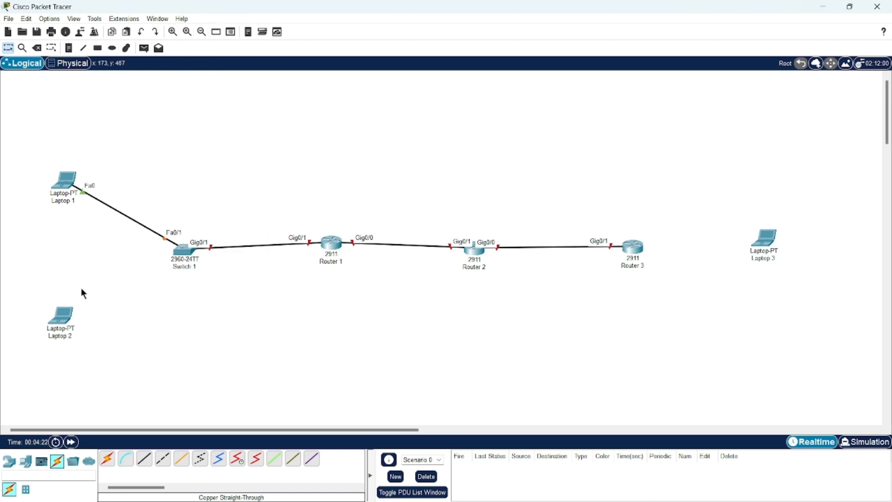
Step: Connect Laptop 2 FastEthernet0 to Switch 1 FastEthernet0/2 with a copper straight-through cable
click(66, 317)
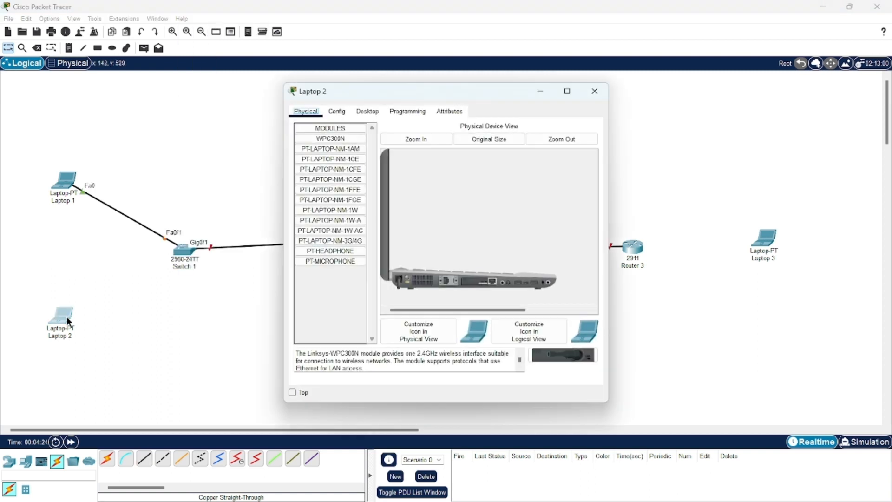
click(594, 92)
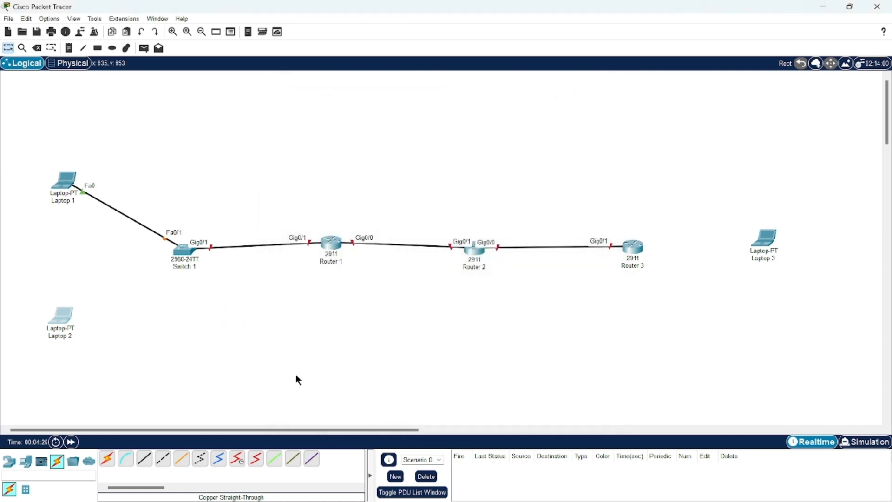
click(145, 460)
click(62, 320)
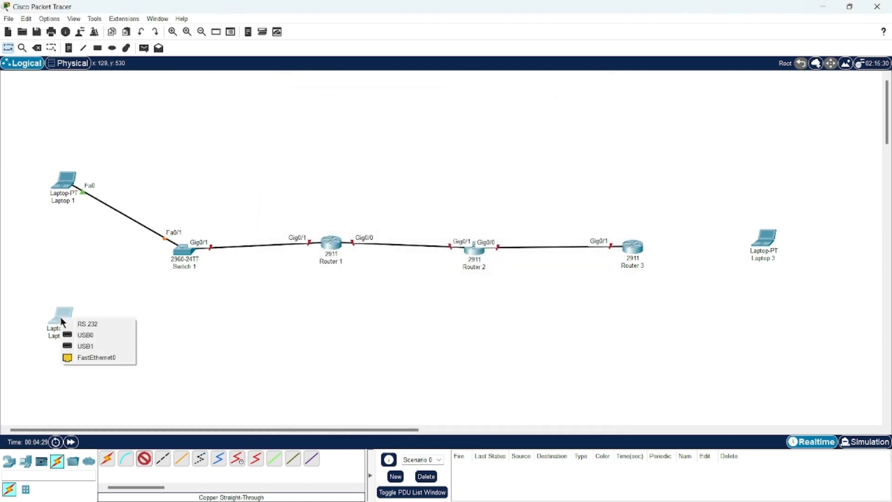
click(94, 357)
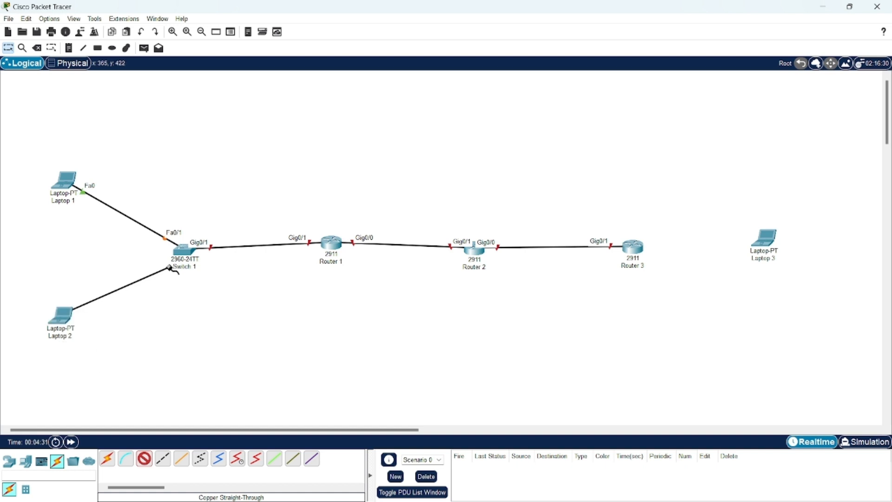
click(180, 254)
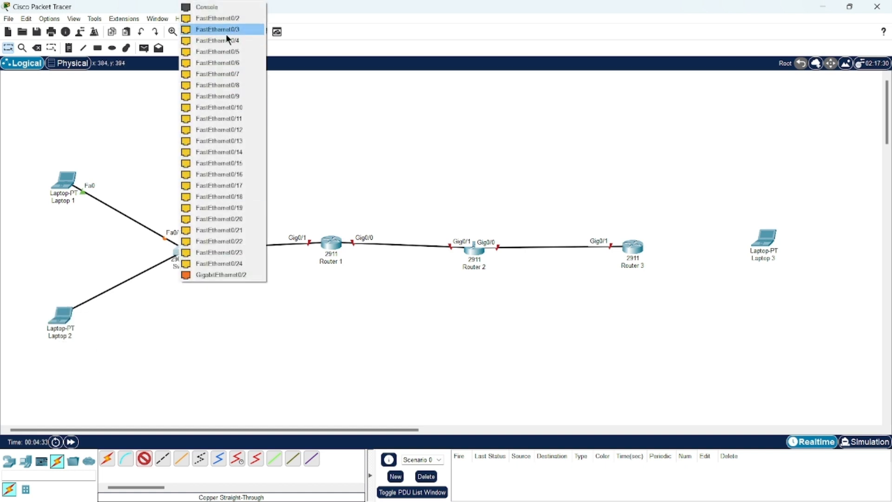
click(221, 18)
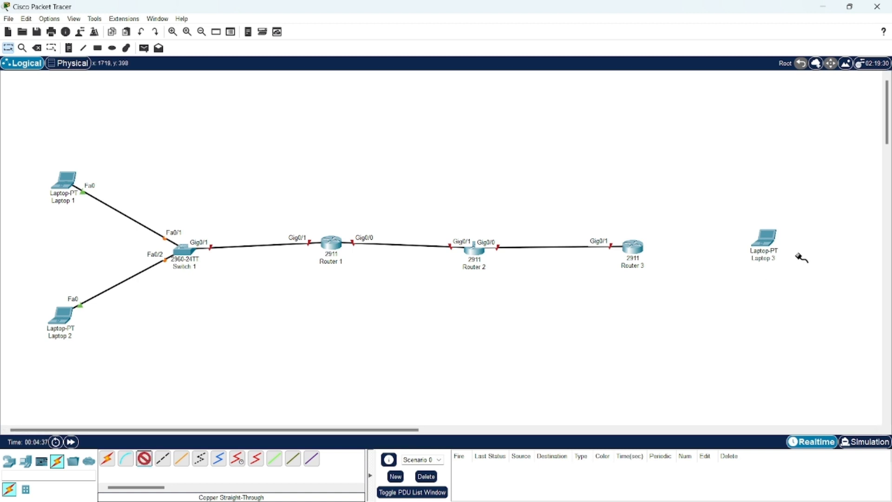
Step: Connect Laptop 3 FastEthernet0 to Router 3 GigabitEthernet0/0 with a copper straight-through cable
click(762, 249)
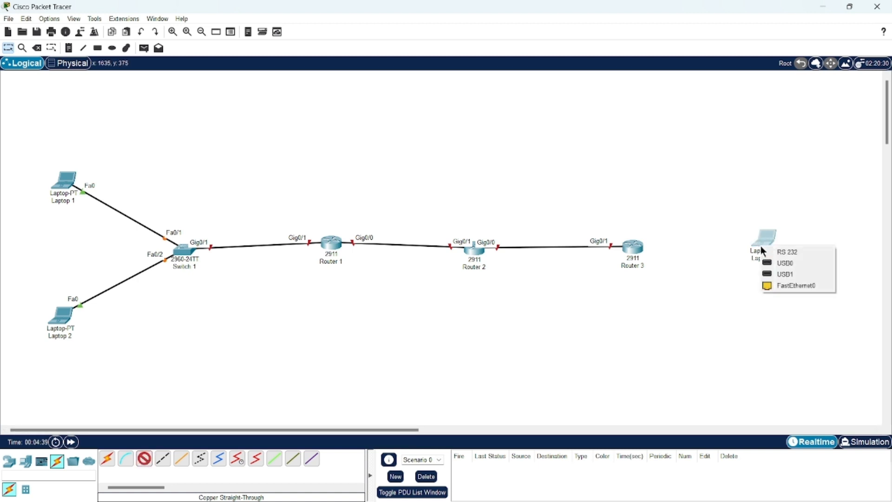
click(795, 285)
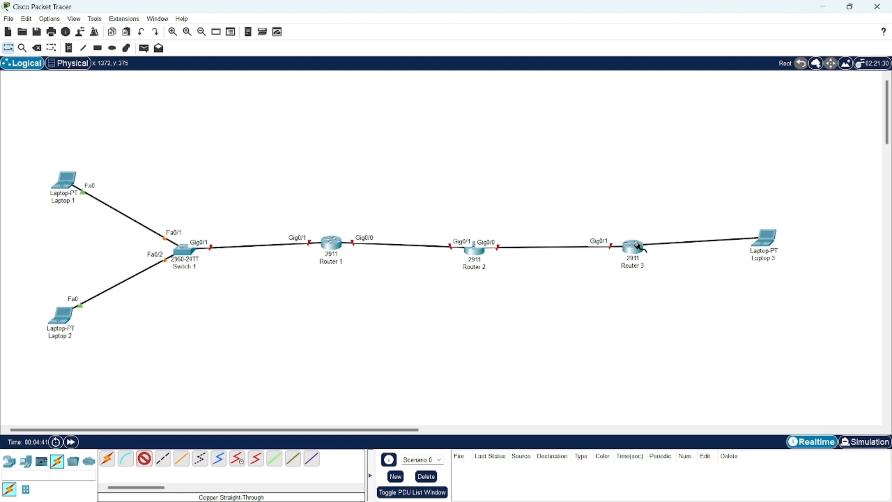
click(640, 247)
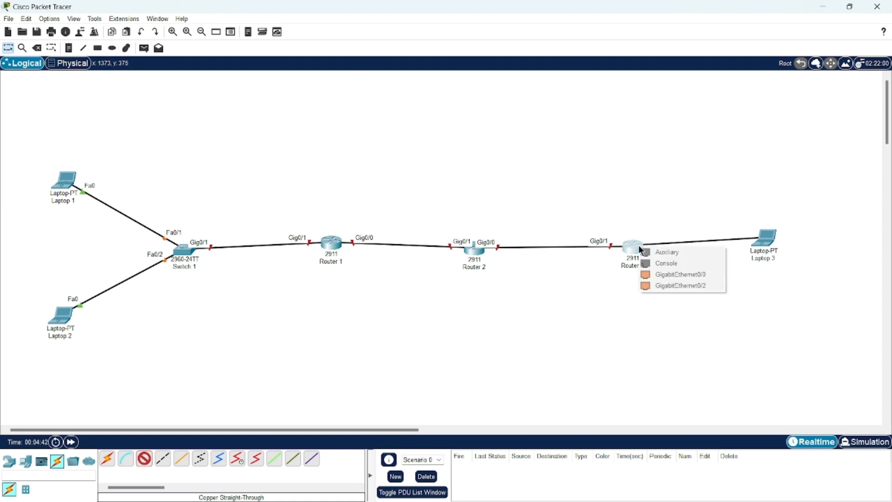
click(701, 276)
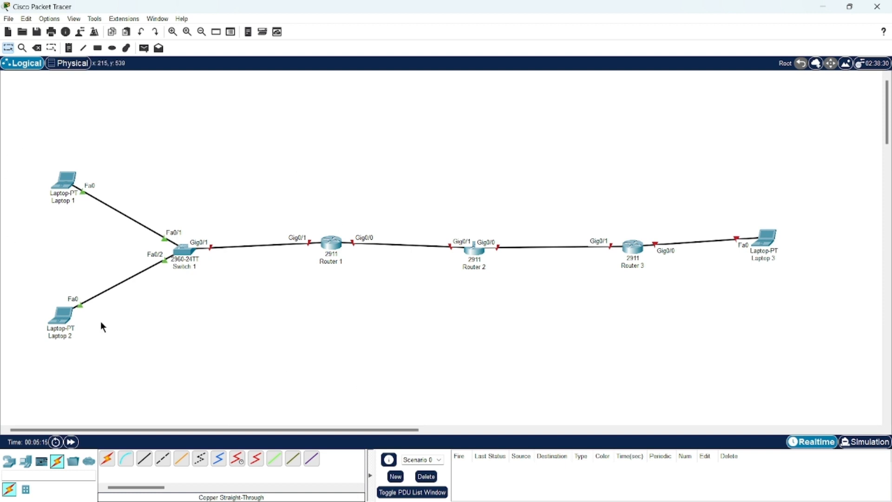
Step: Place a text note reading 192.168.10.0/24 in the workspace above and slightly right of Laptop 1
click(69, 48)
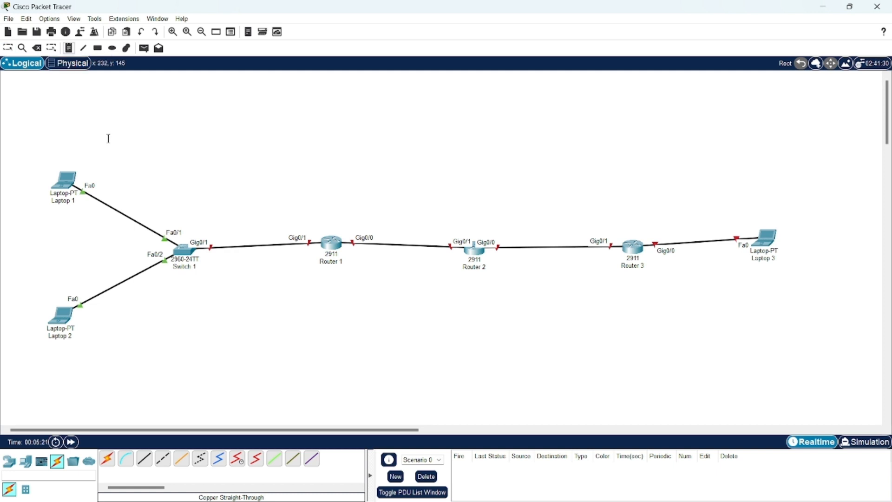
click(105, 132)
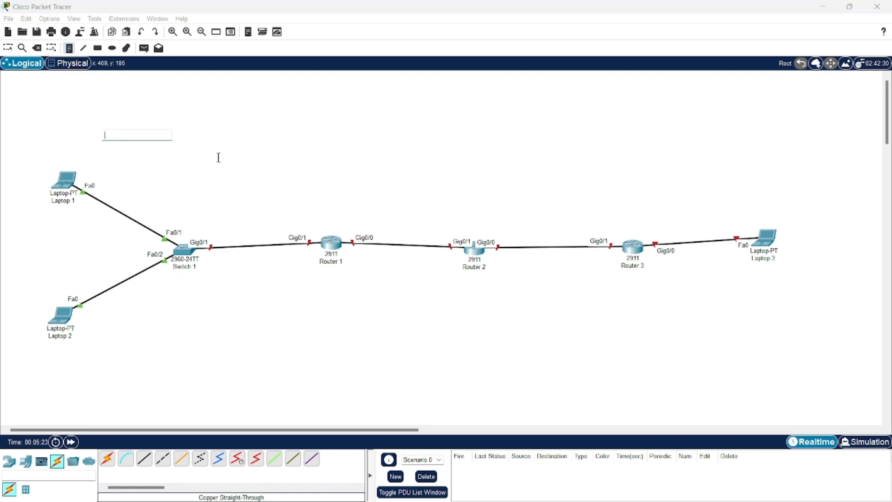
text(192.168.10)
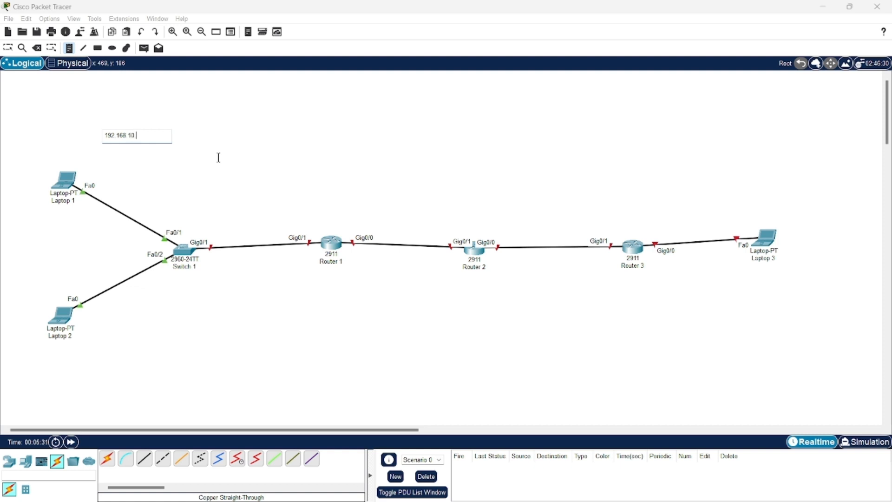
text(.0/24)
key(Escape)
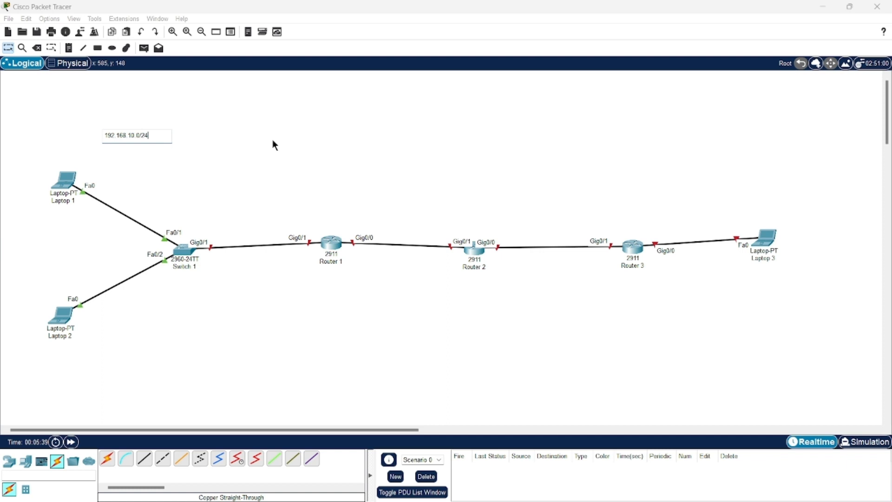
Step: Open the font settings in the application preferences
click(95, 18)
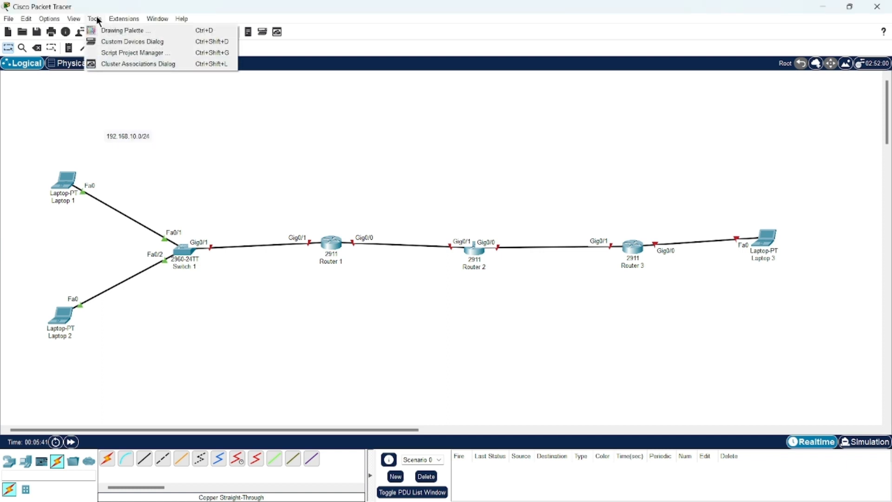
click(51, 20)
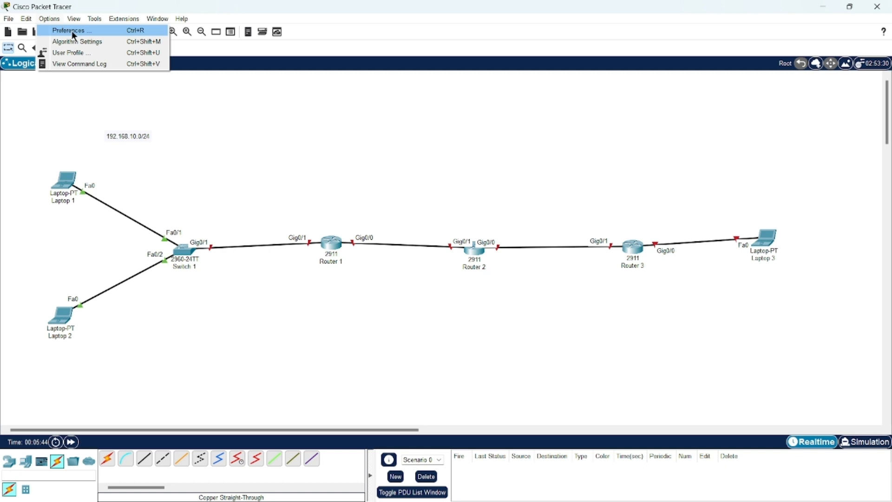
click(72, 31)
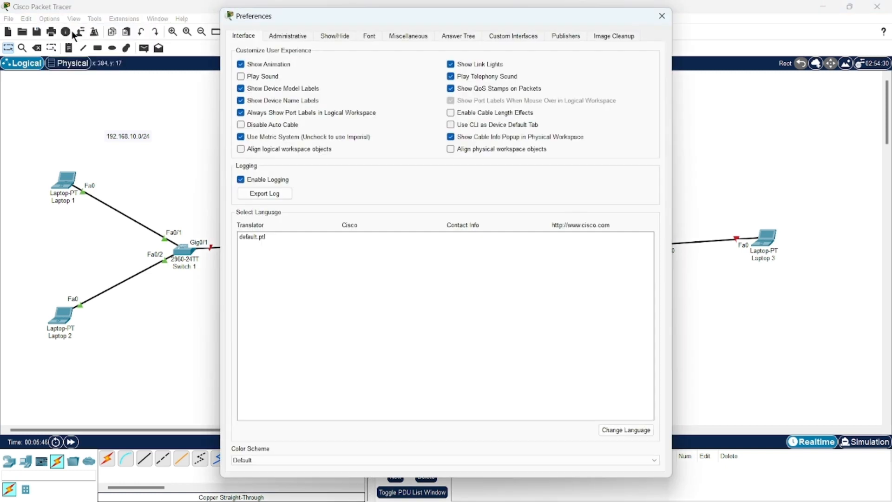
click(372, 35)
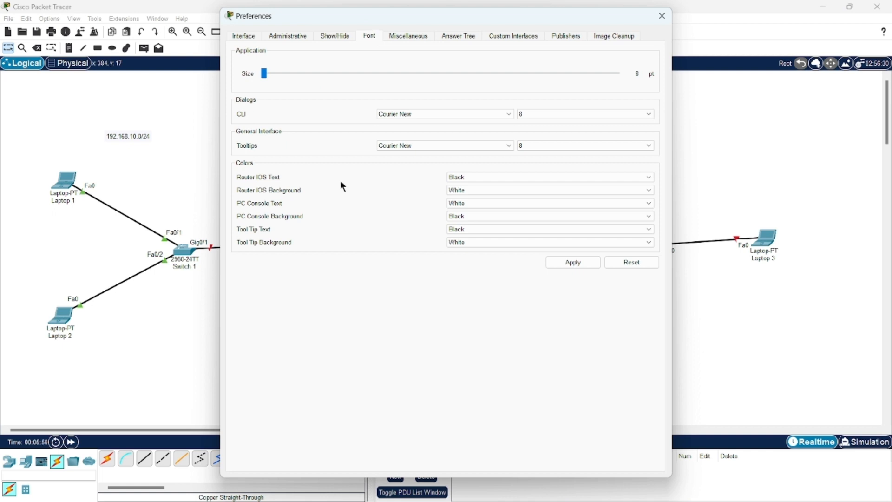
Step: Try CLI font sizes 12 and 14, applying each one
click(650, 114)
click(601, 154)
drag(590, 22, 671, 14)
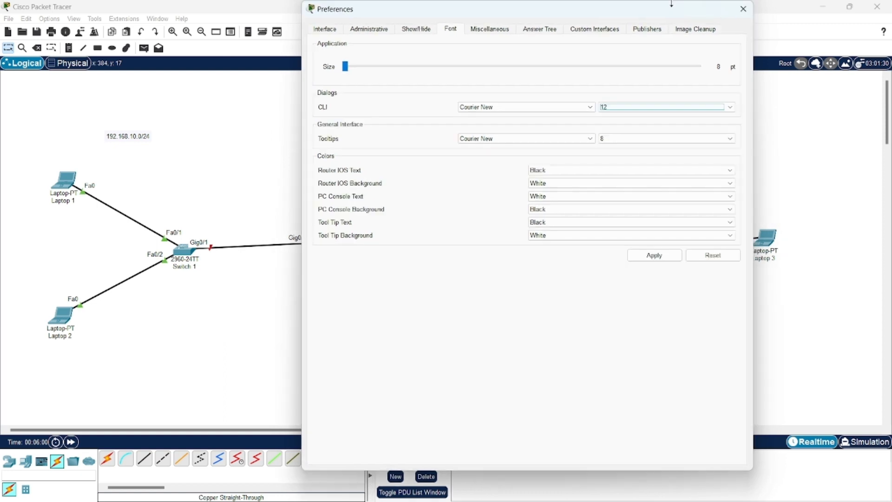
click(670, 255)
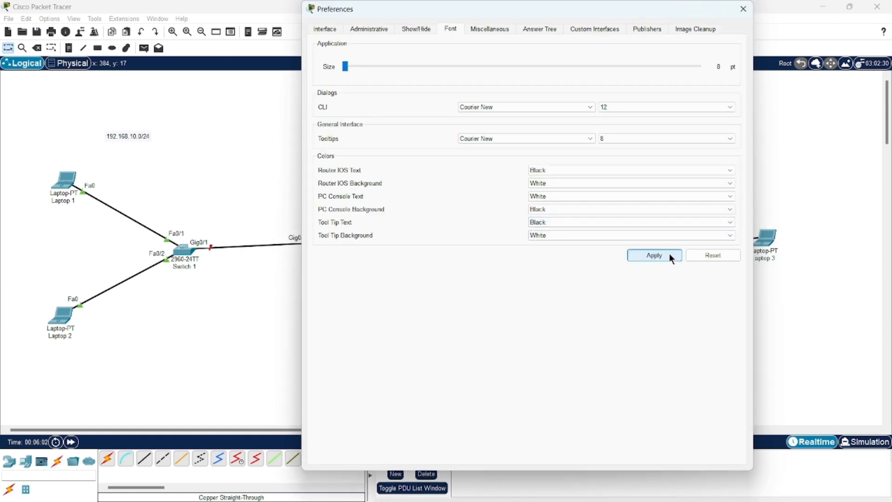
click(664, 108)
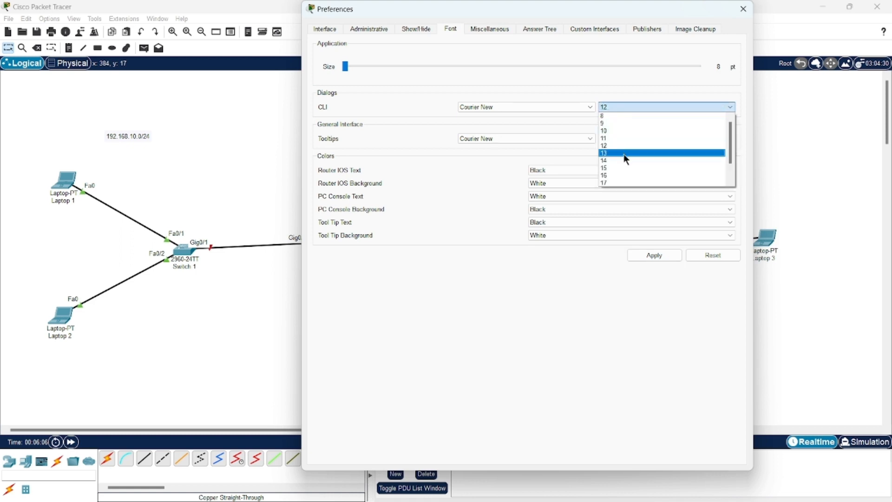
click(623, 160)
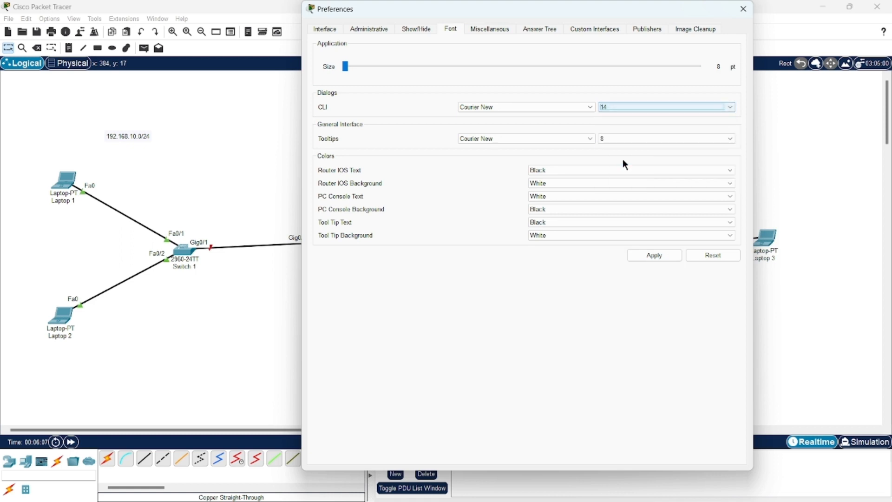
click(660, 256)
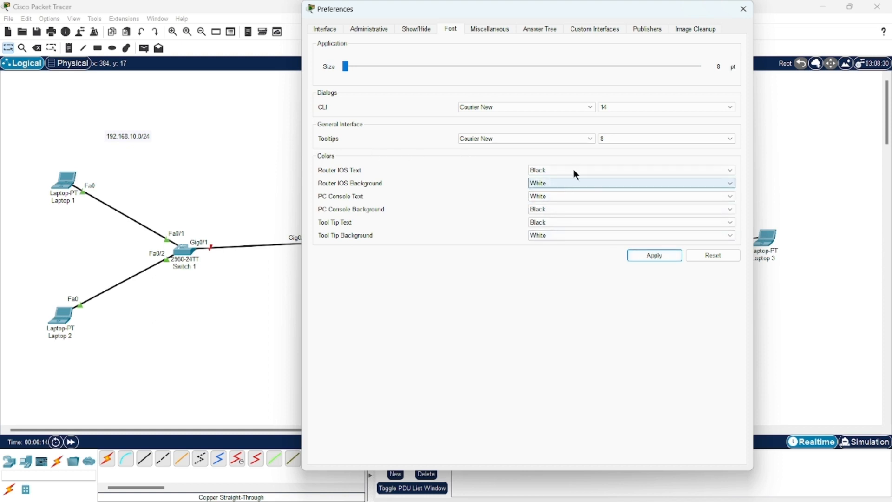
Step: Set the CLI dialog font size to 16 and apply it
click(664, 106)
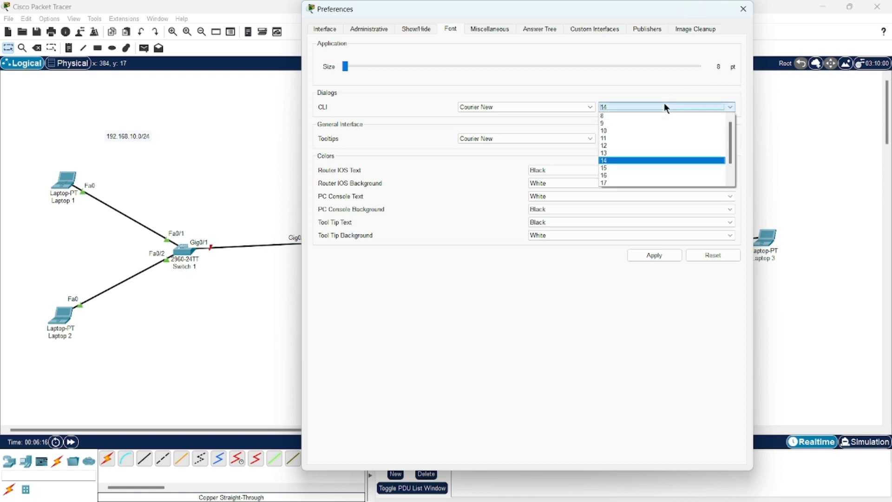
click(616, 175)
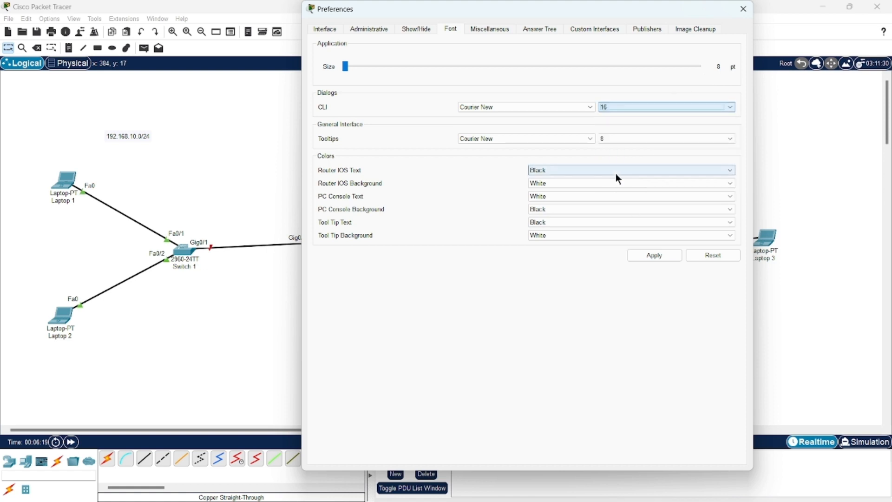
click(652, 259)
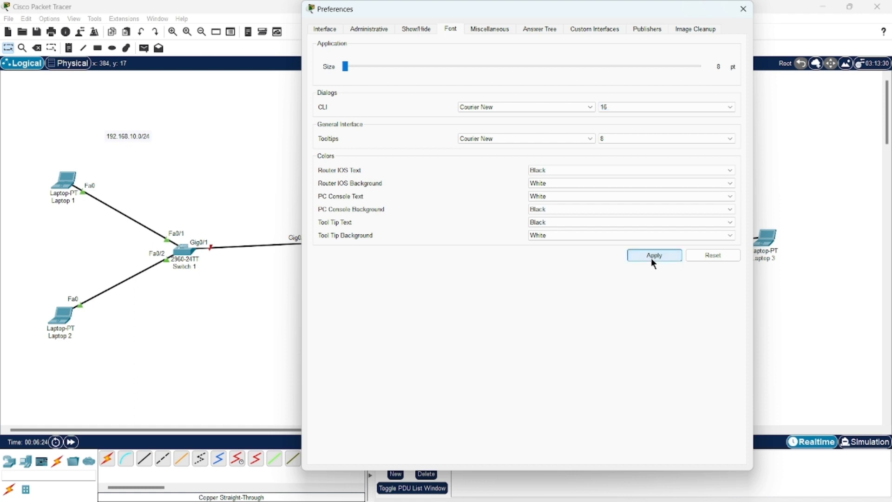
Step: Set the application font size to 10 pt and apply it
click(345, 67)
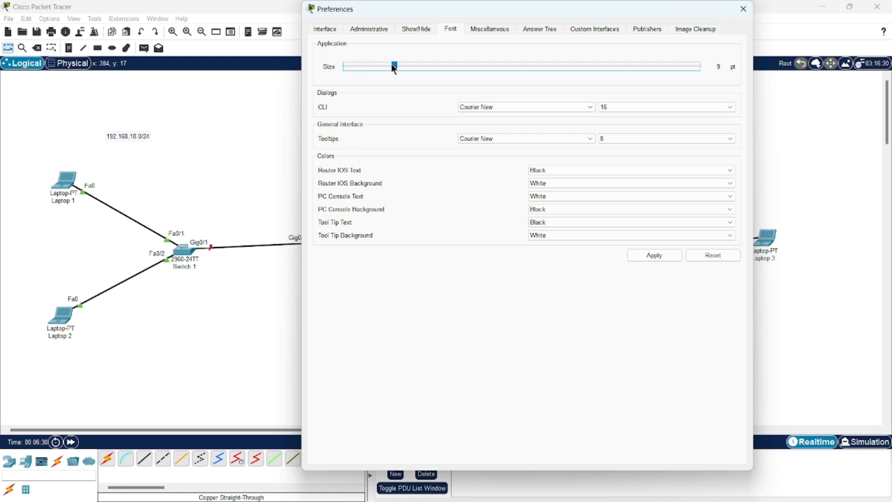
click(392, 64)
click(411, 63)
click(412, 63)
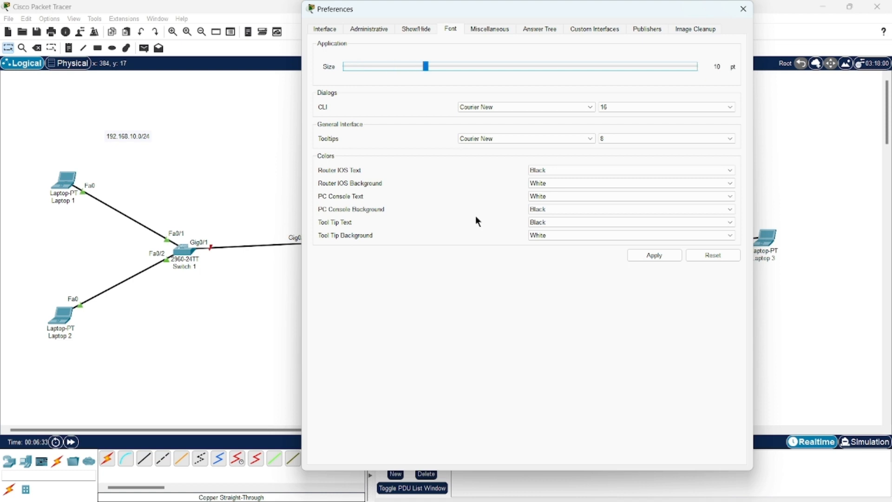
click(654, 255)
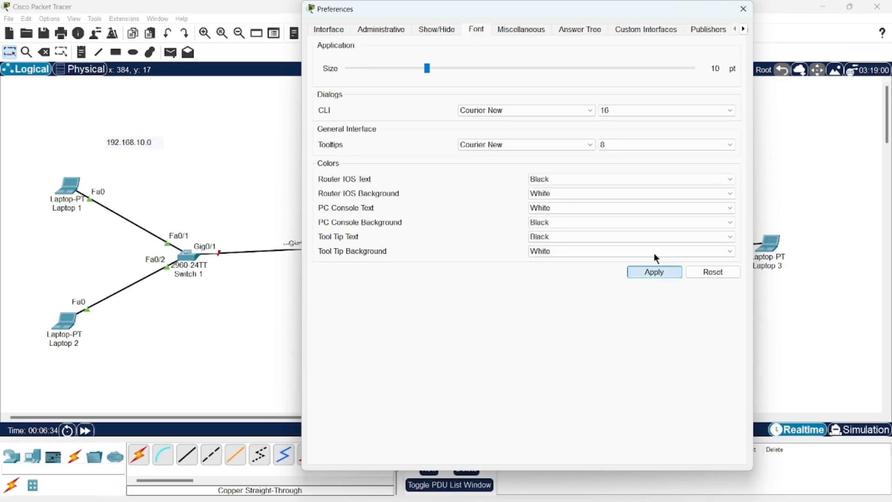
Step: Set the application font size to 11 pt, apply it and close the preferences
click(479, 68)
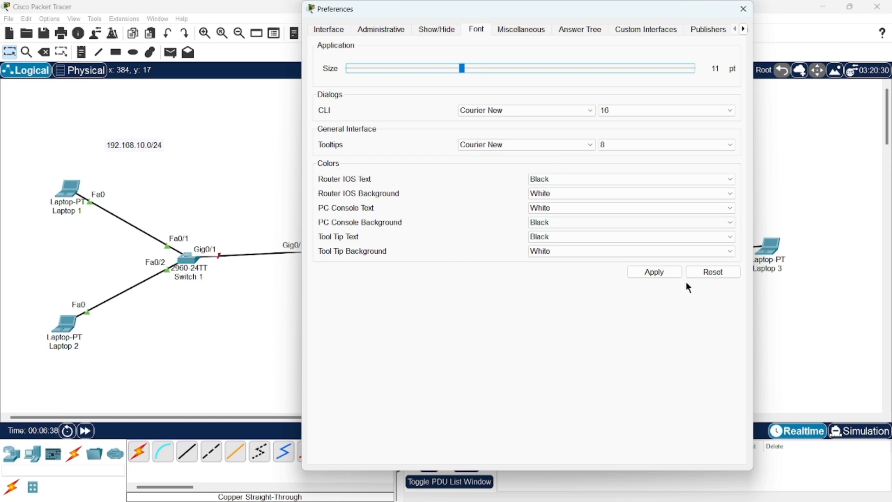
click(656, 273)
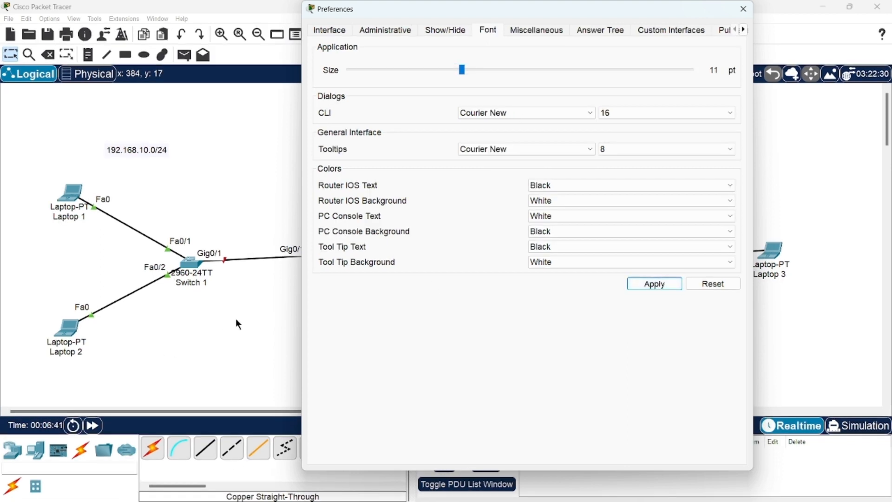
click(743, 10)
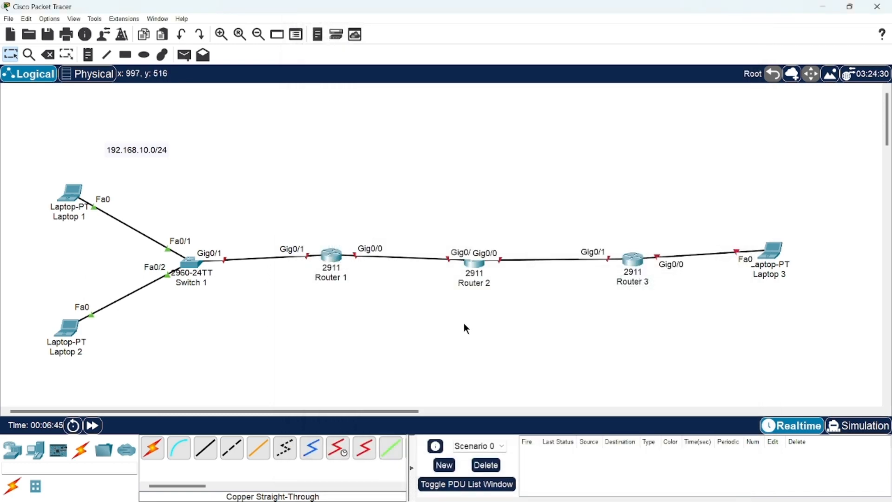
Step: Give Laptop 1 the static IPv4 address 192.168.10.100 with subnet mask 255.255.255.0
click(74, 195)
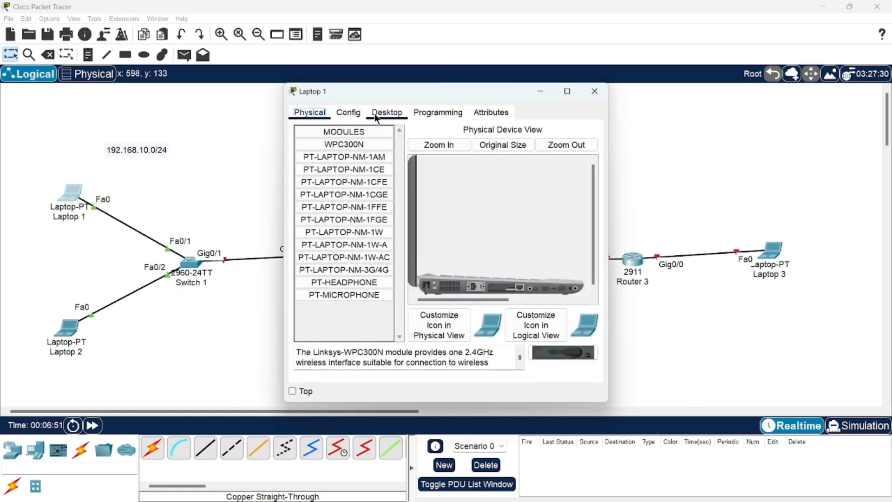
click(386, 112)
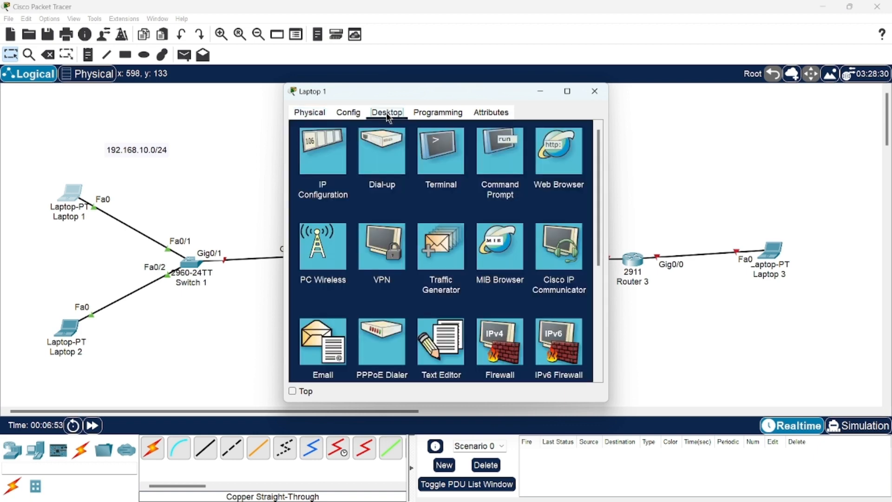
click(321, 155)
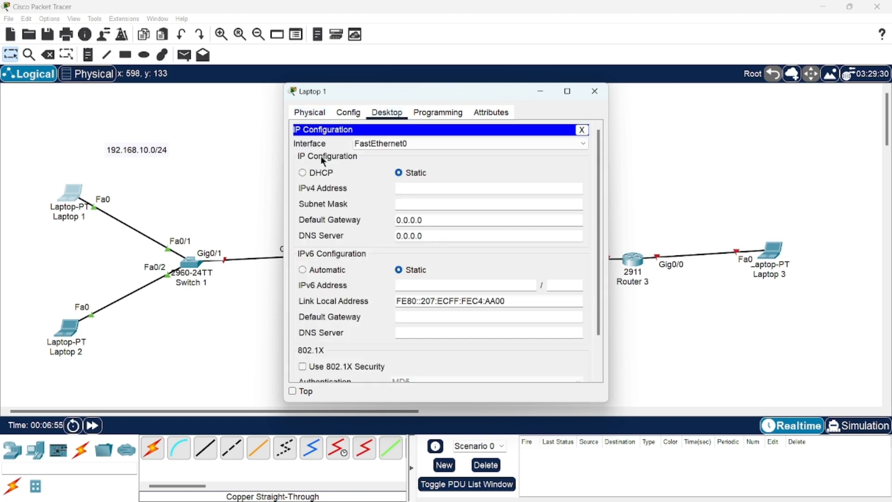
click(426, 200)
text(192.168.10.100)
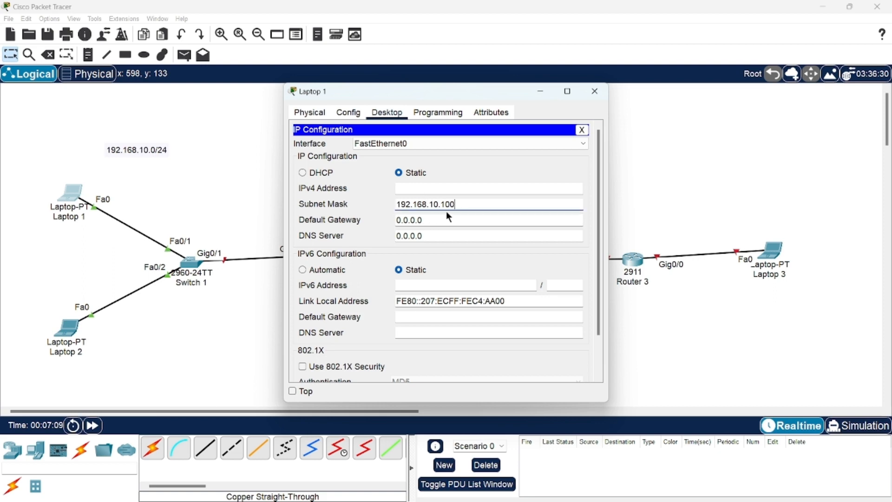
drag(458, 204, 369, 209)
key(ctrl+c)
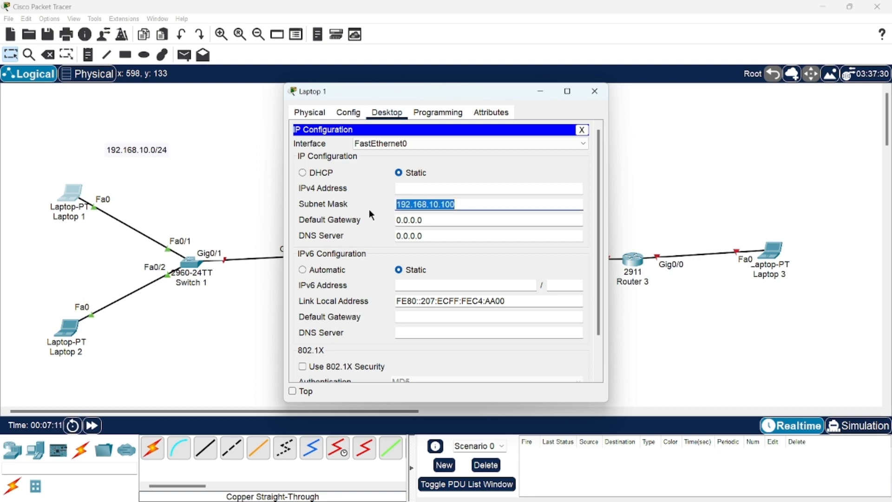
key(BackSpace)
click(409, 186)
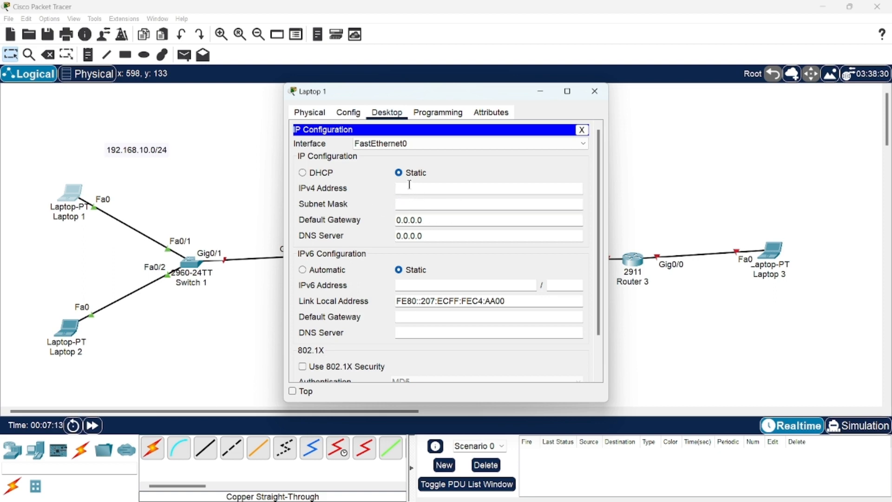
key(ctrl+v)
click(410, 204)
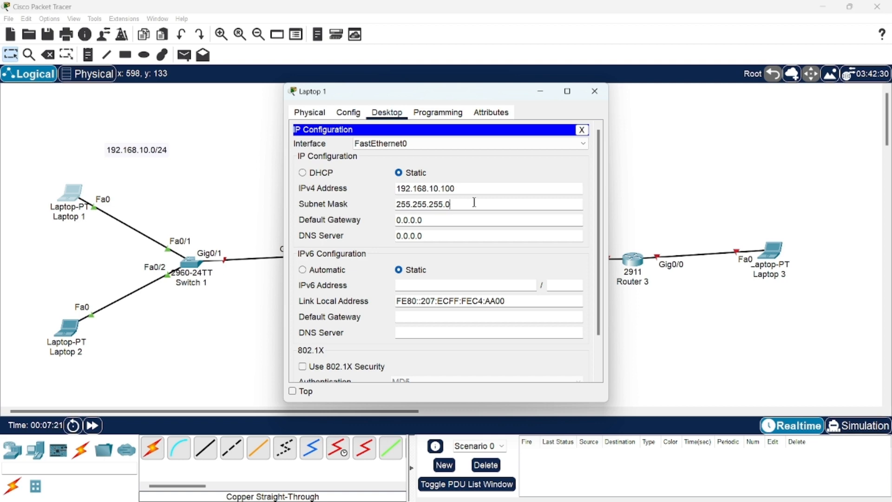
click(595, 92)
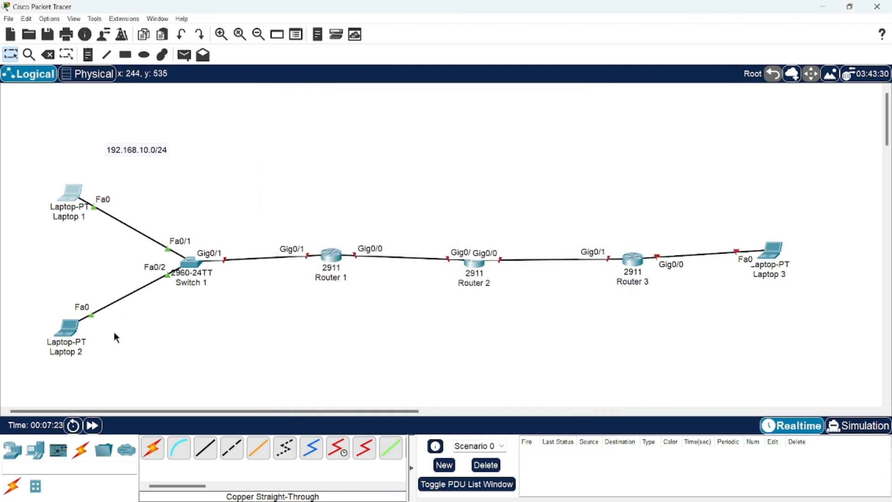
Step: Give Laptop 2 the static IPv4 address 192.168.10.101 with subnet mask 255.255.255.0
click(68, 330)
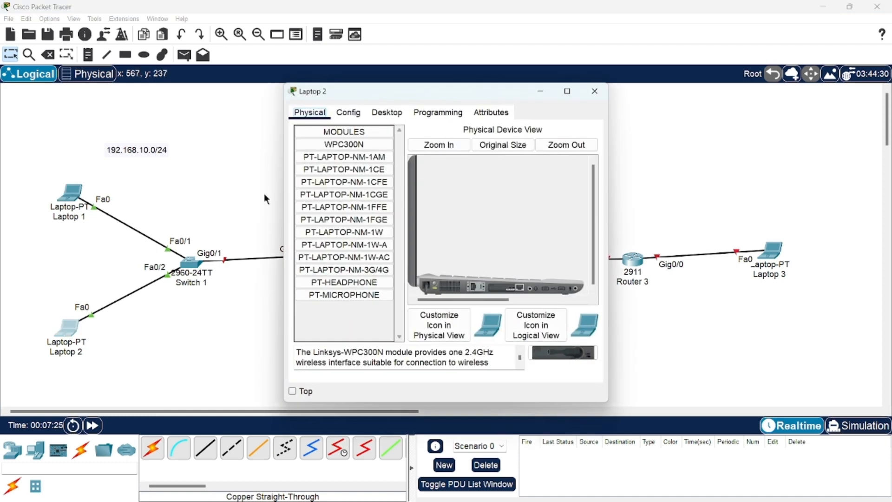
click(388, 115)
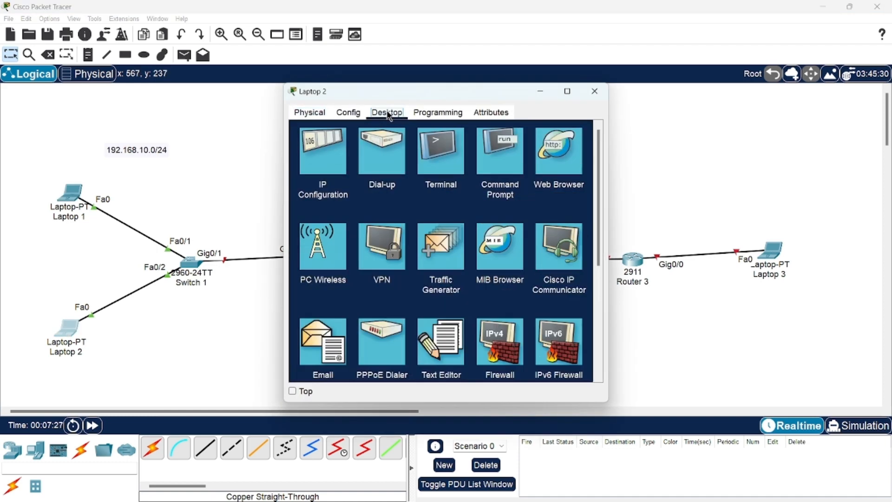
click(332, 163)
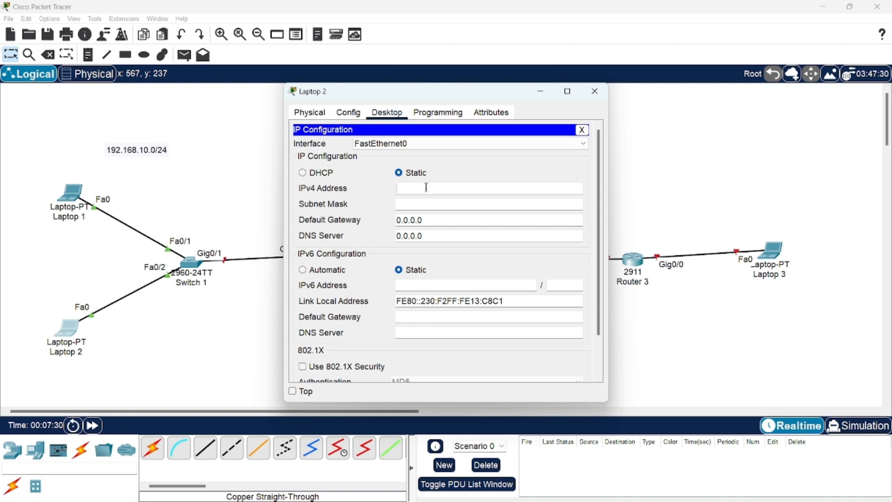
text(192.168.10.101)
click(428, 204)
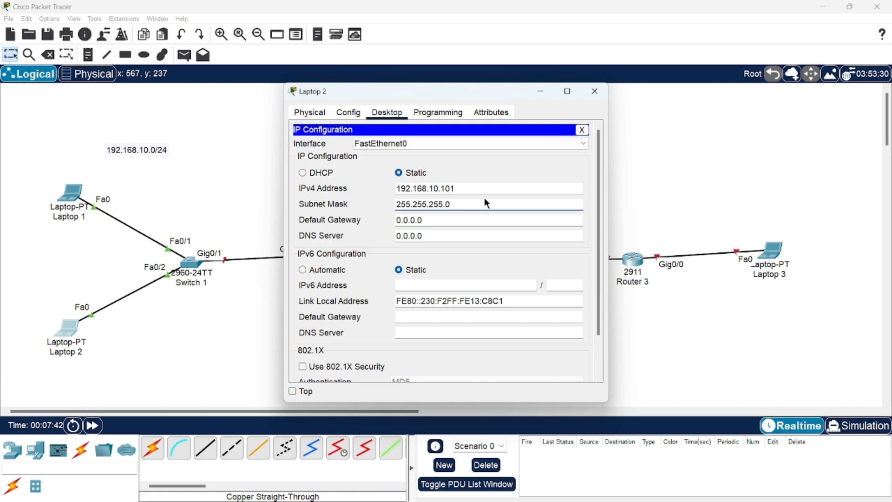
click(598, 95)
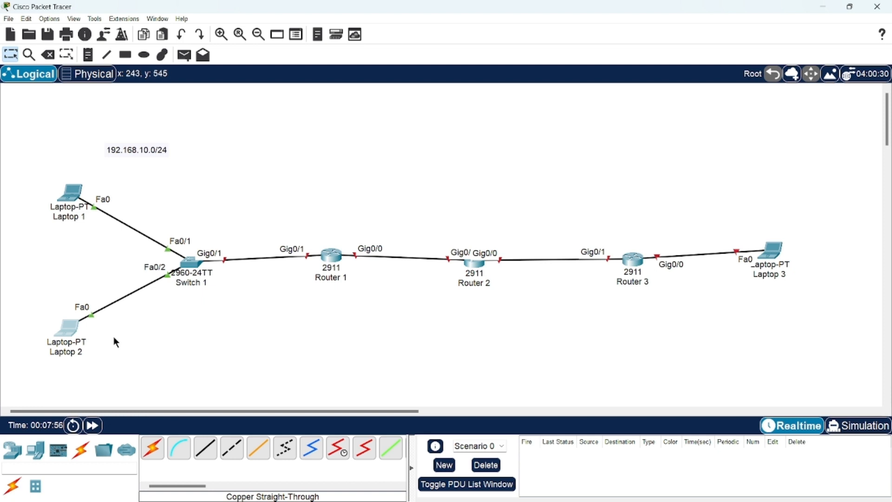
Step: Test connectivity from Laptop 1 to Laptop 2 by pinging 192.168.10.101 in its command prompt
click(72, 192)
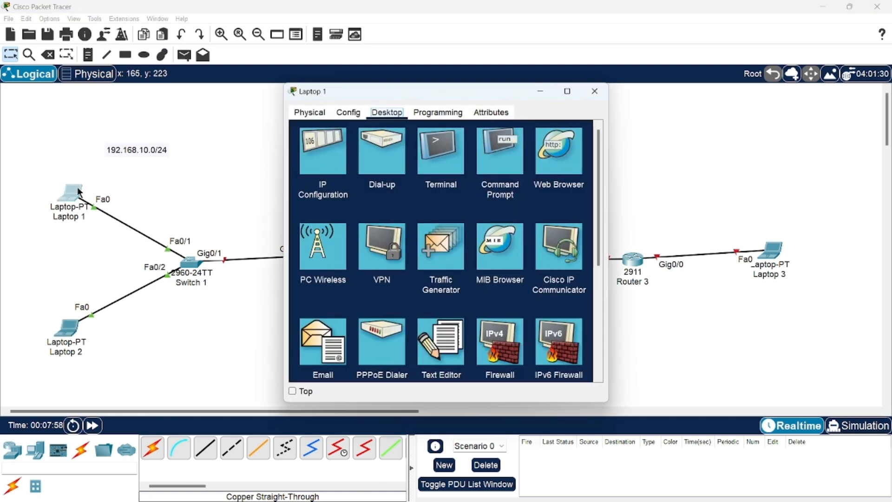
click(520, 159)
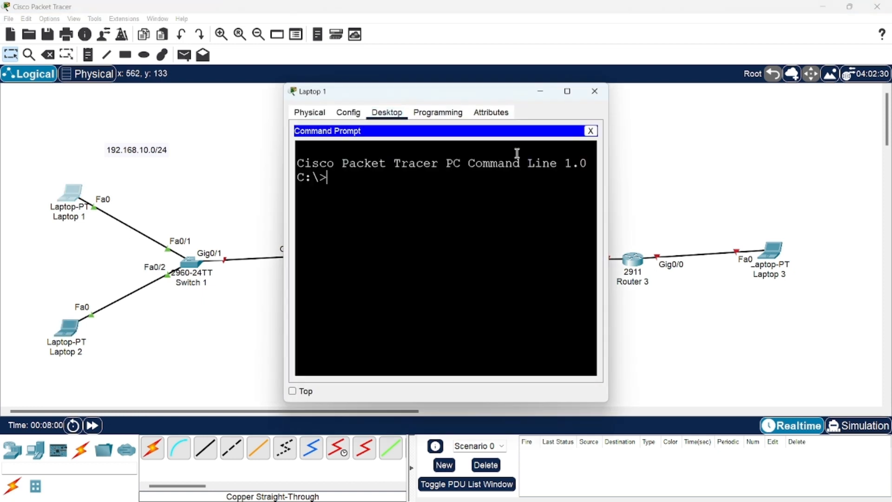
text(ping 192)
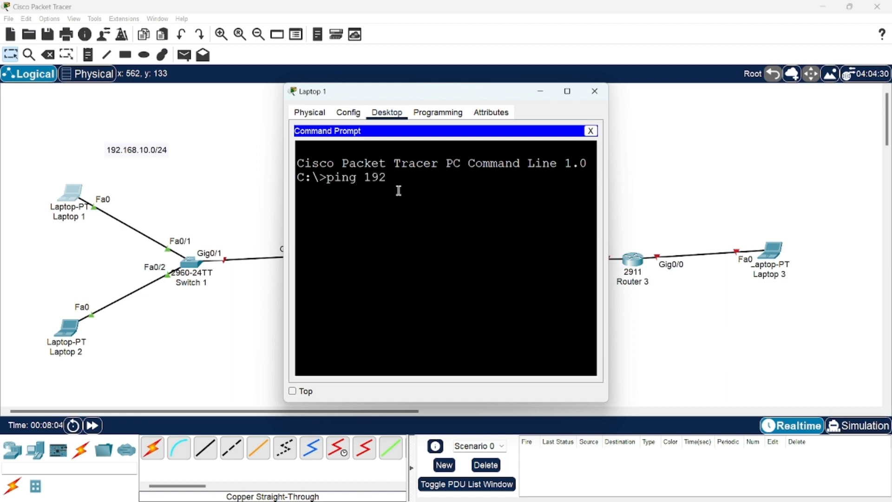
text(.168.10.101)
key(Return)
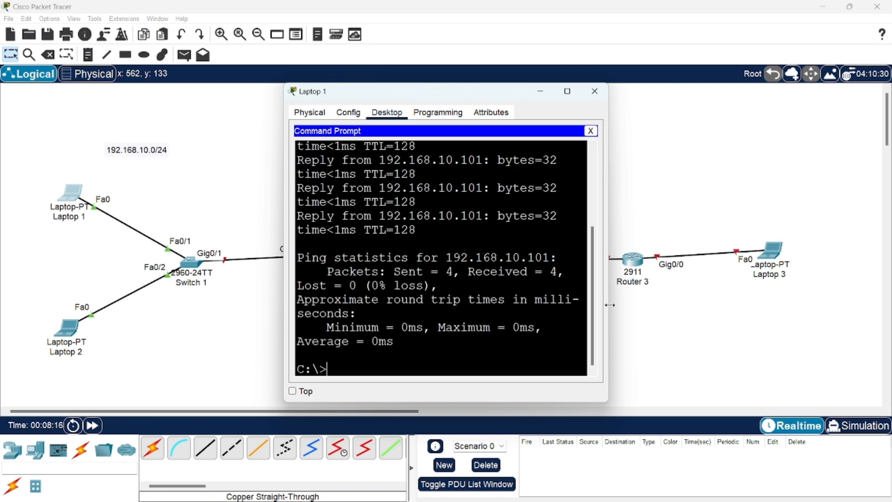
drag(610, 305, 696, 305)
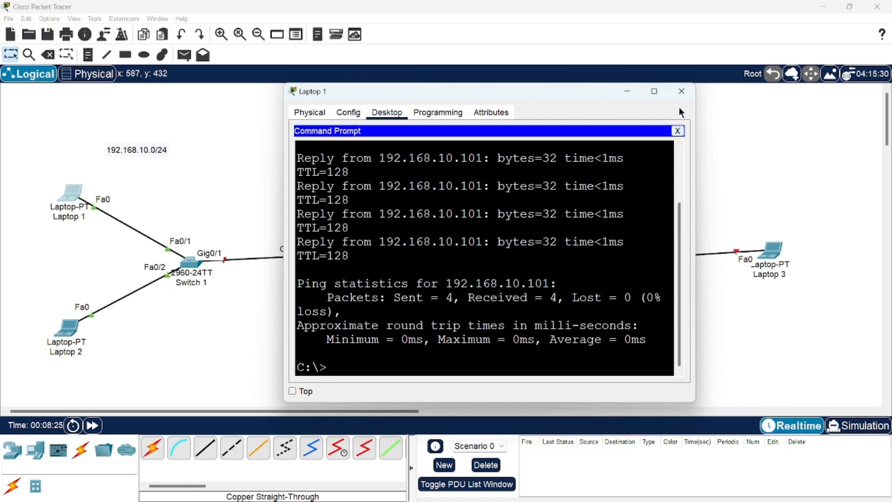
click(682, 91)
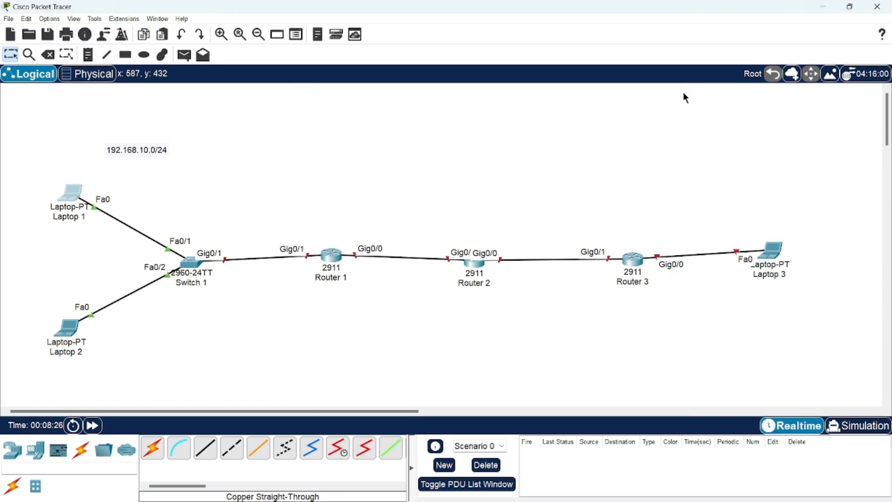
click(779, 249)
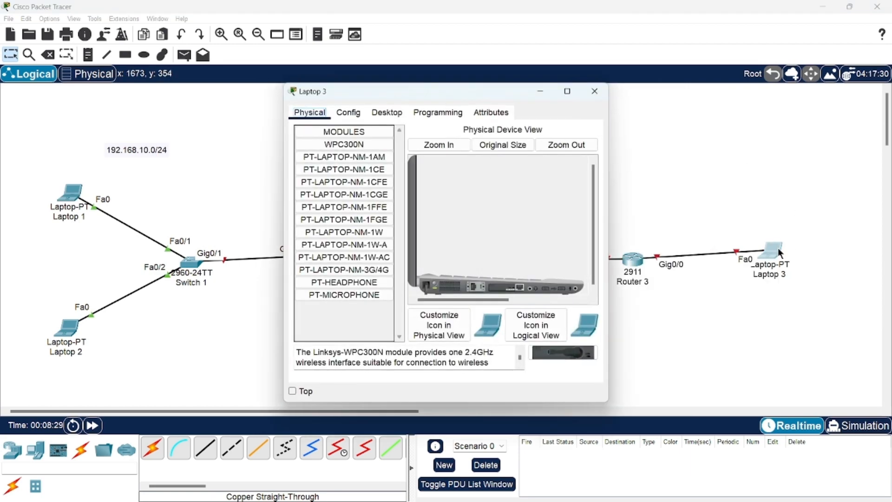
click(386, 113)
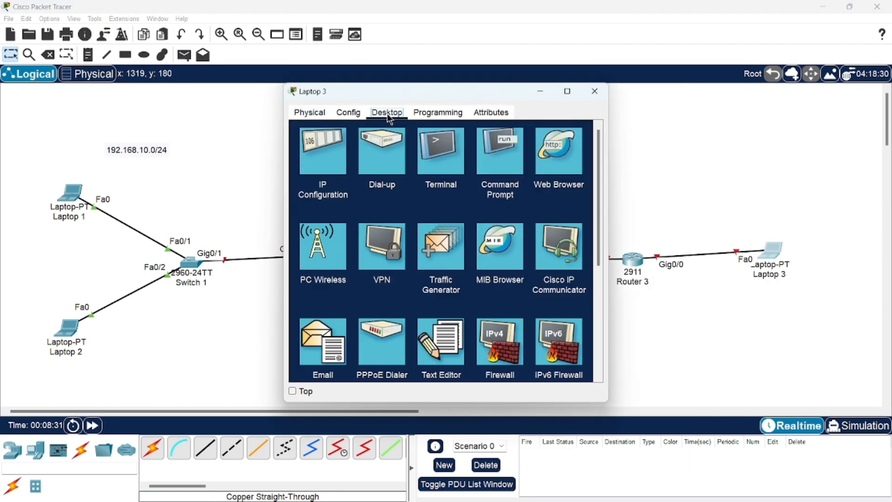
click(334, 167)
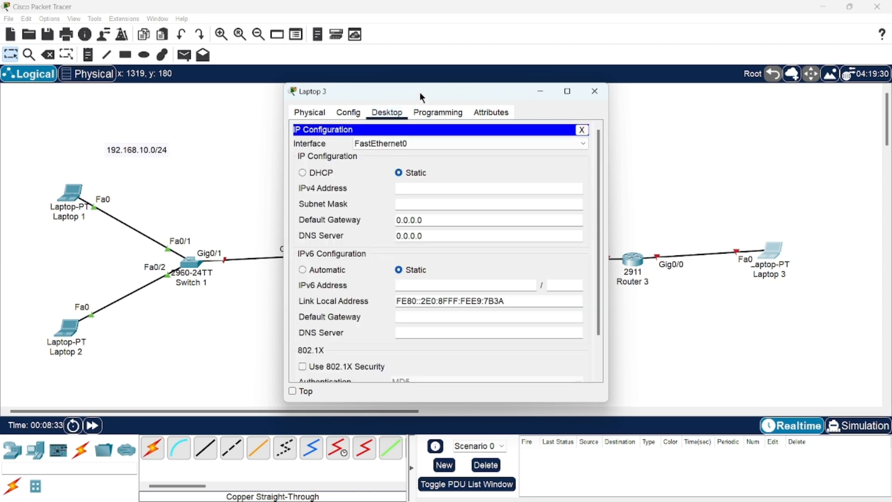
drag(419, 92, 303, 125)
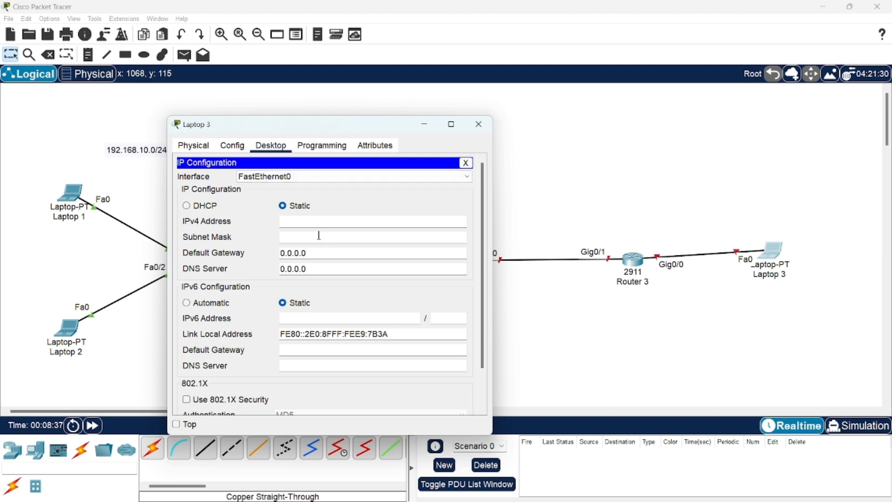
click(477, 130)
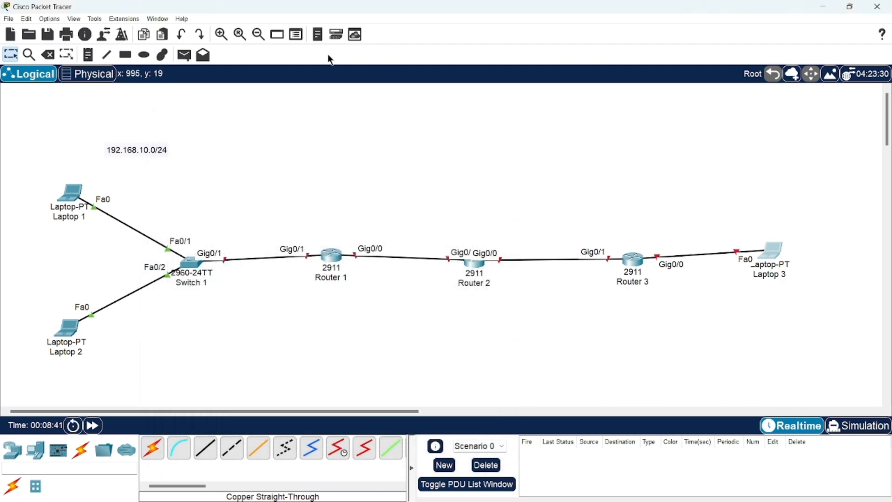
Step: Place a text note reading 192.168.40.0/24 above the link between Router 3 and Laptop 3
click(87, 54)
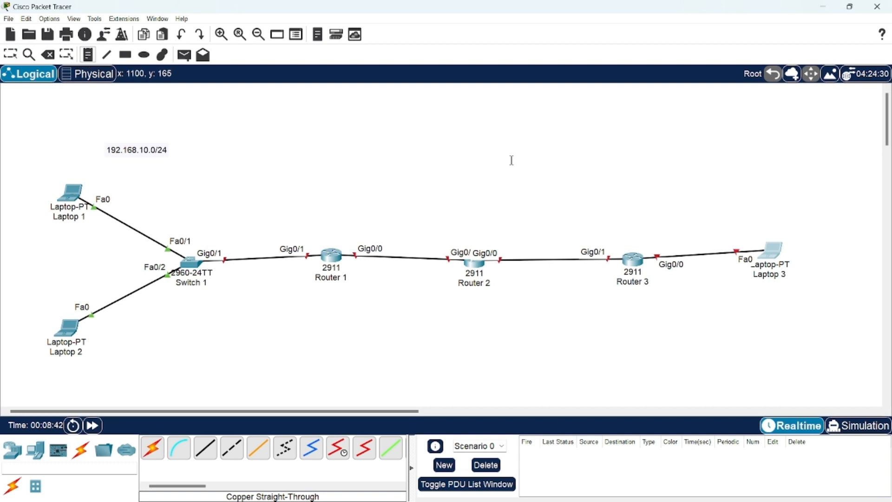
click(673, 170)
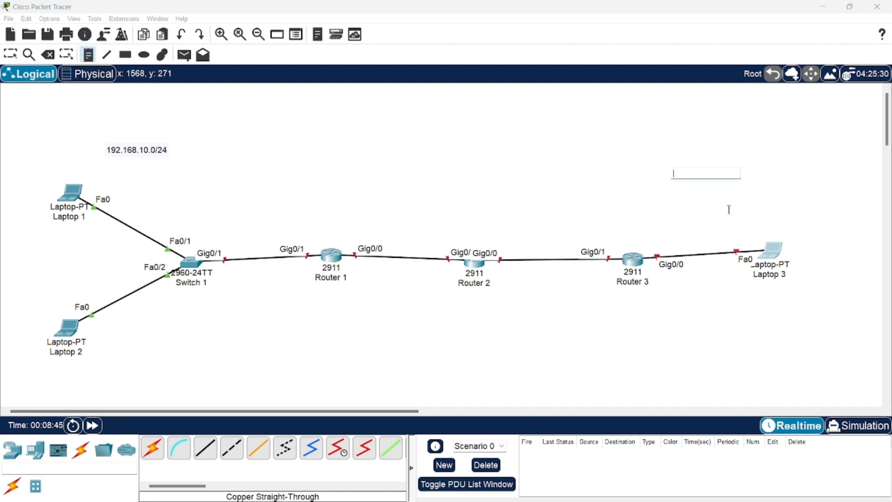
text(192.168.)
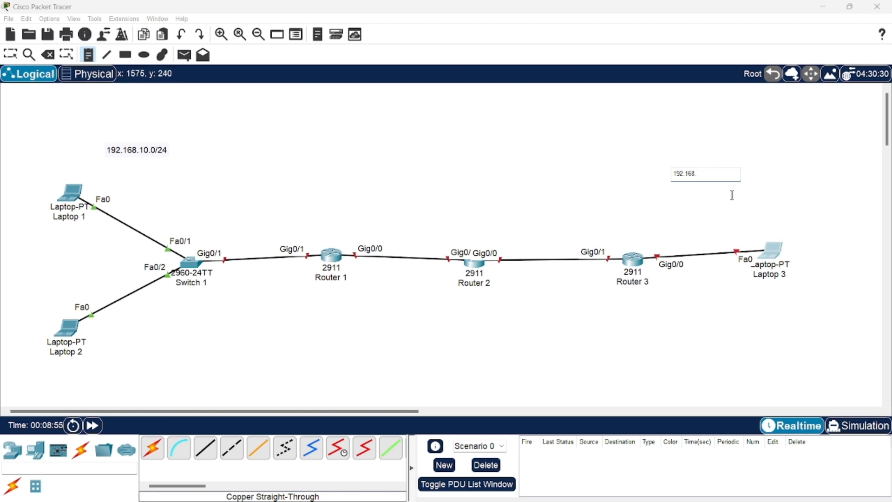
text(40.1/24)
key(BackSpace)
text(0/24)
click(818, 199)
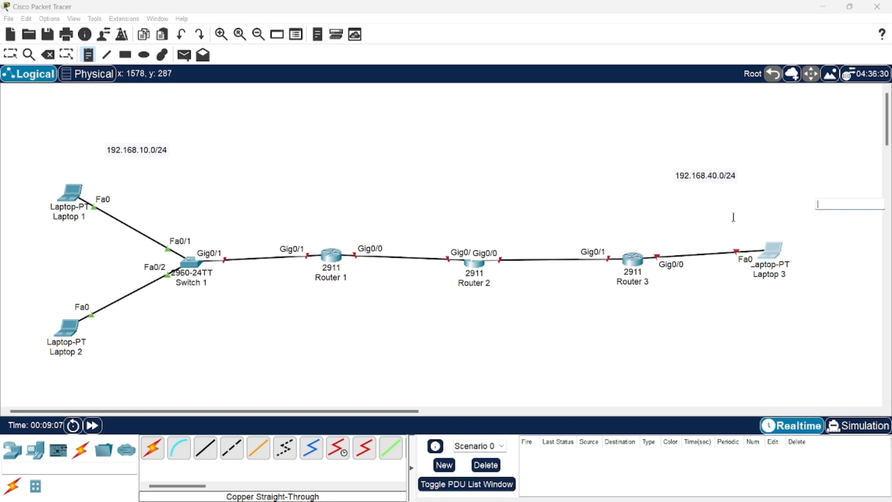
key(Escape)
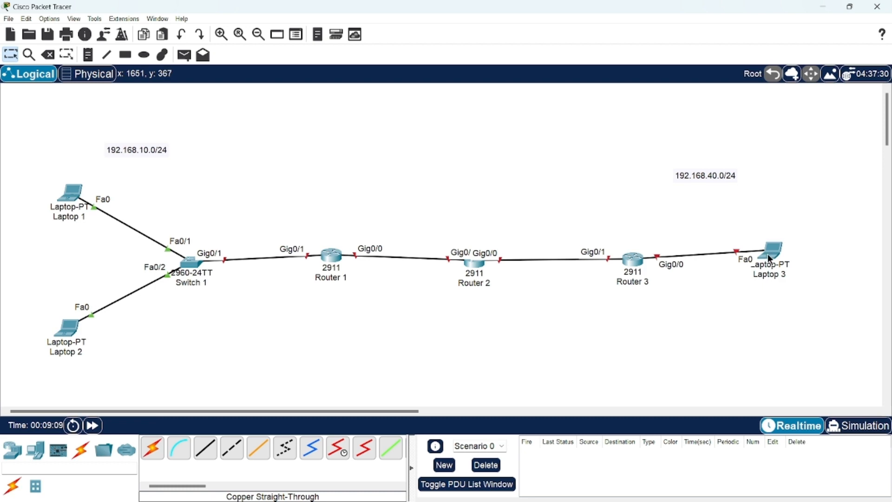
Step: Give Laptop 3 the static IPv4 address 192.168.40.101 with subnet mask 255.255.255.0
click(768, 254)
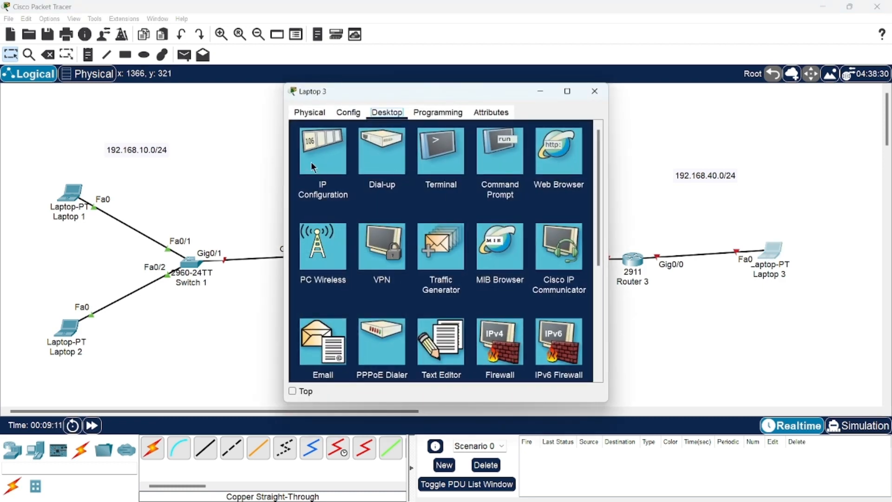
click(310, 162)
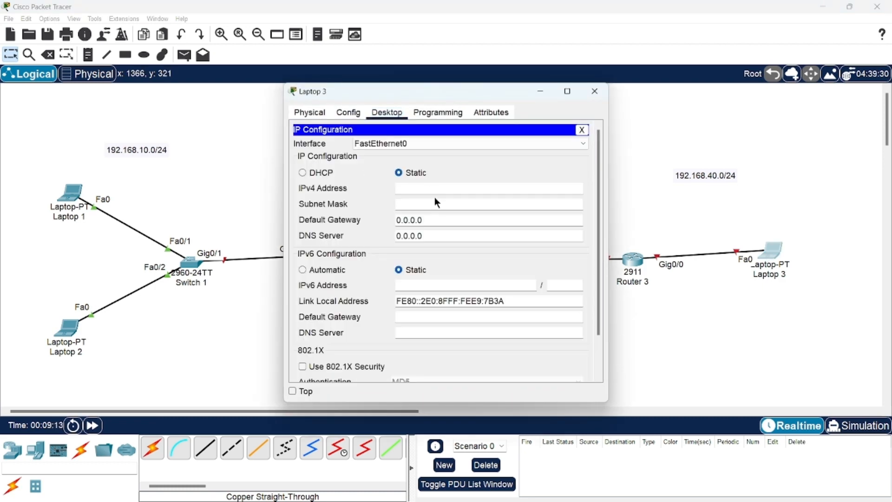
click(433, 188)
text(192.168.40.101)
click(442, 199)
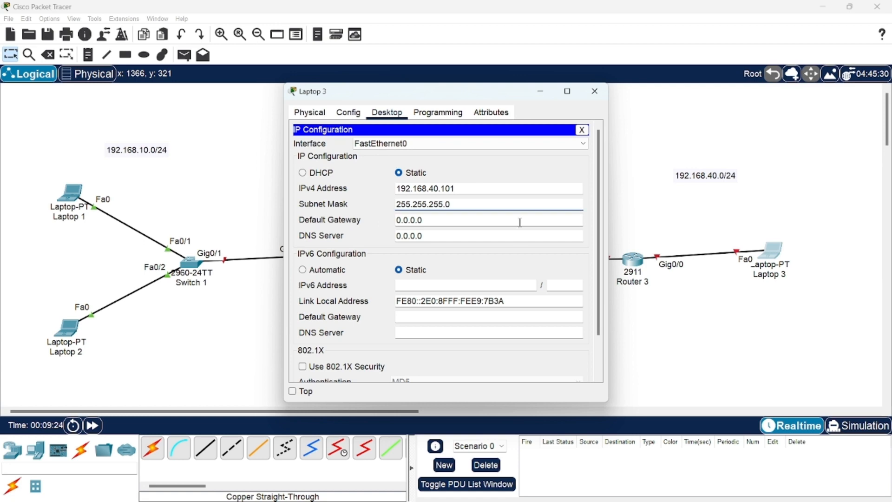
Step: Test connectivity from Laptop 1 to Laptop 3 by pinging 192.168.40.101 in its command prompt
click(599, 94)
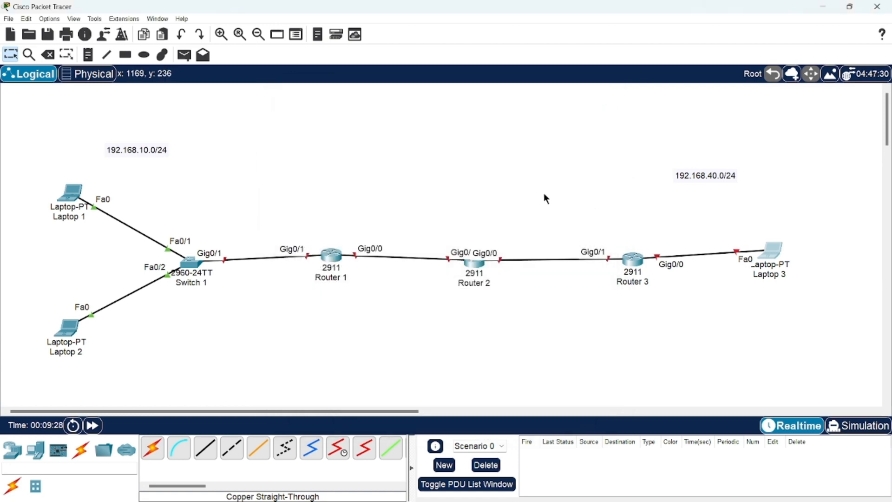
click(76, 192)
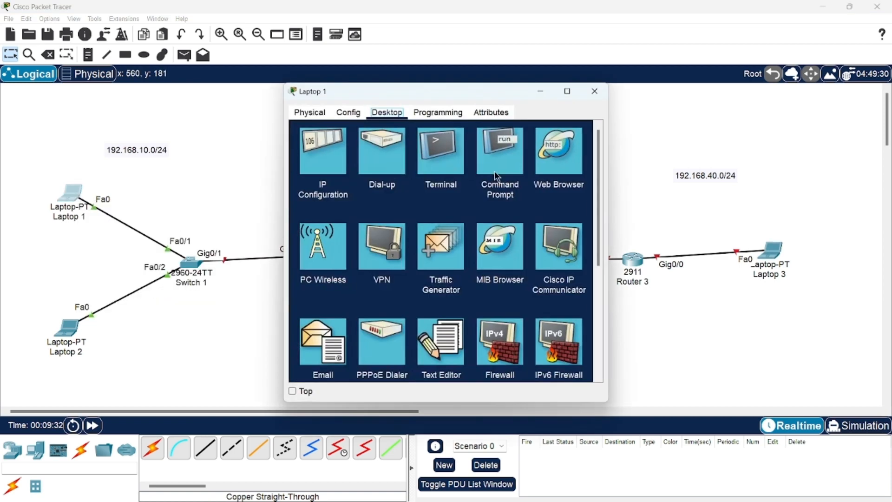
click(497, 160)
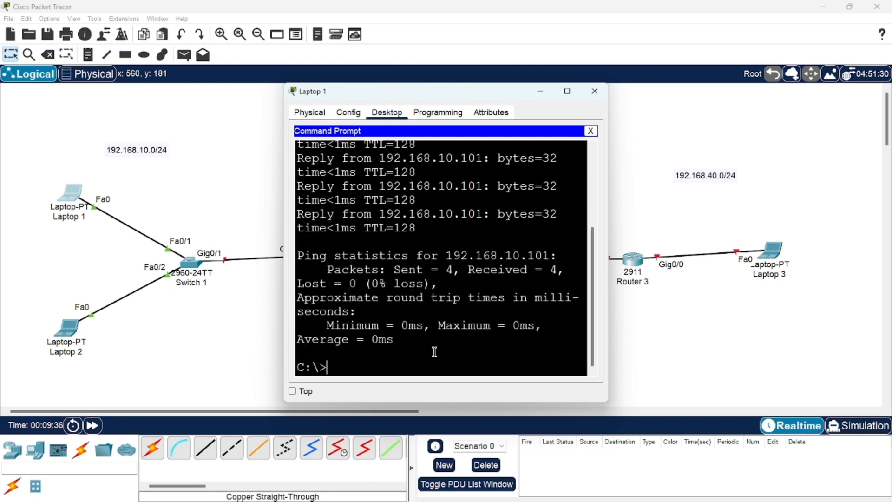
text(ping 192.1)
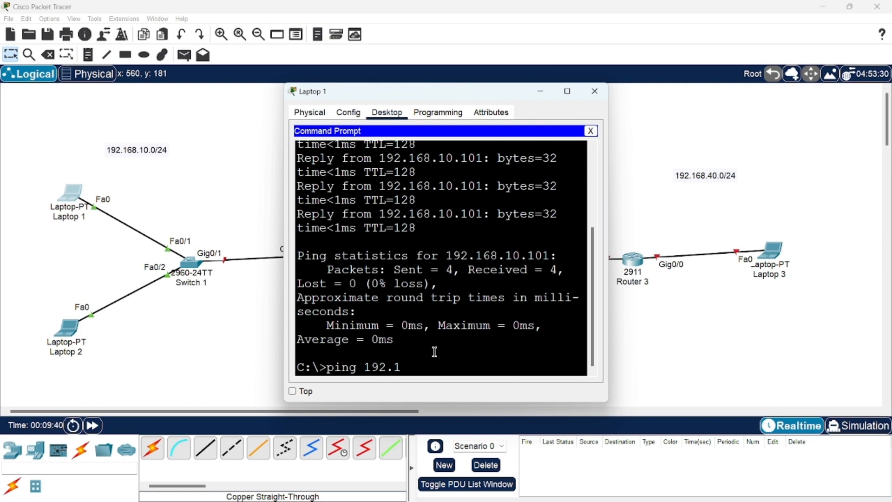
text(68.40.101)
key(Return)
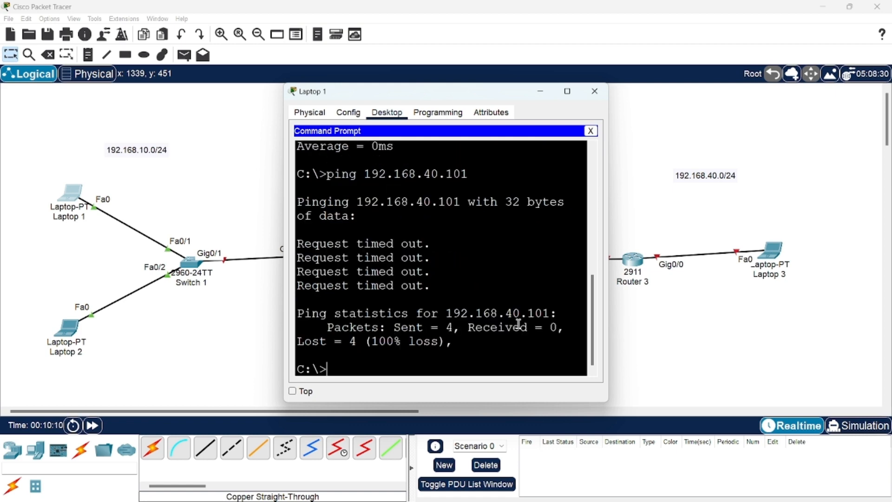
click(595, 92)
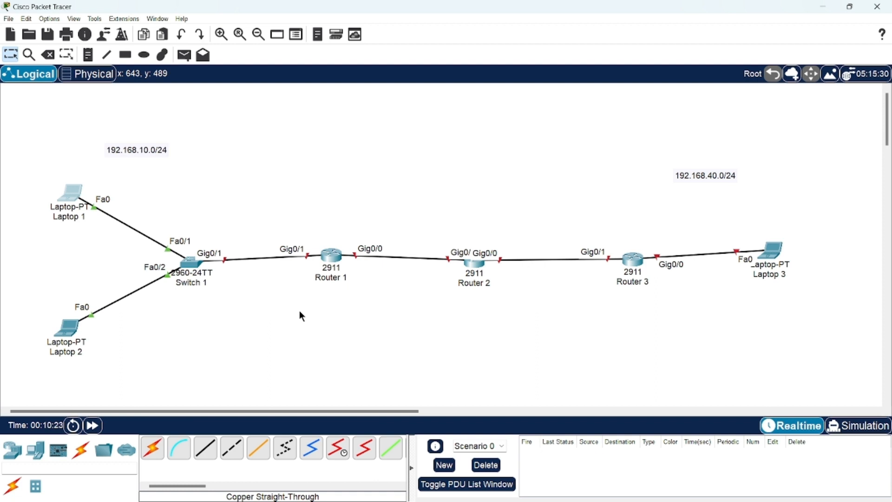
Step: Open Router 1's command line interface, decline the initial configuration dialog with no, and get to the router prompt
click(331, 256)
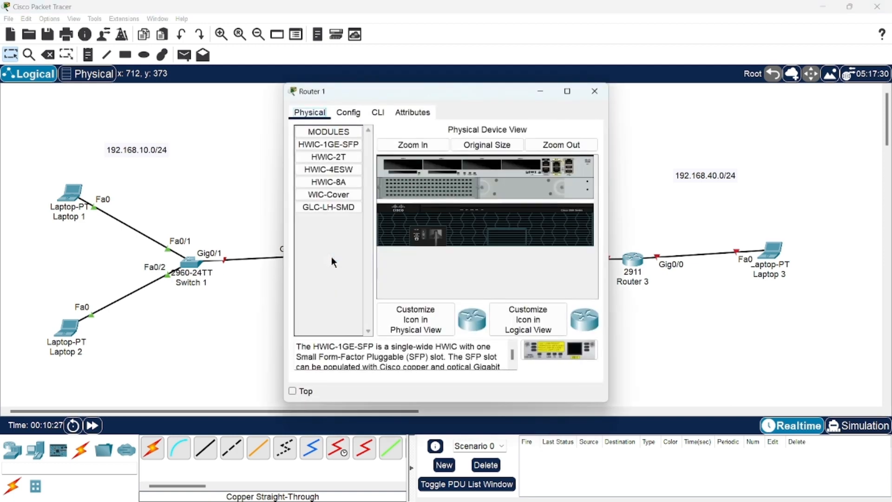
click(377, 113)
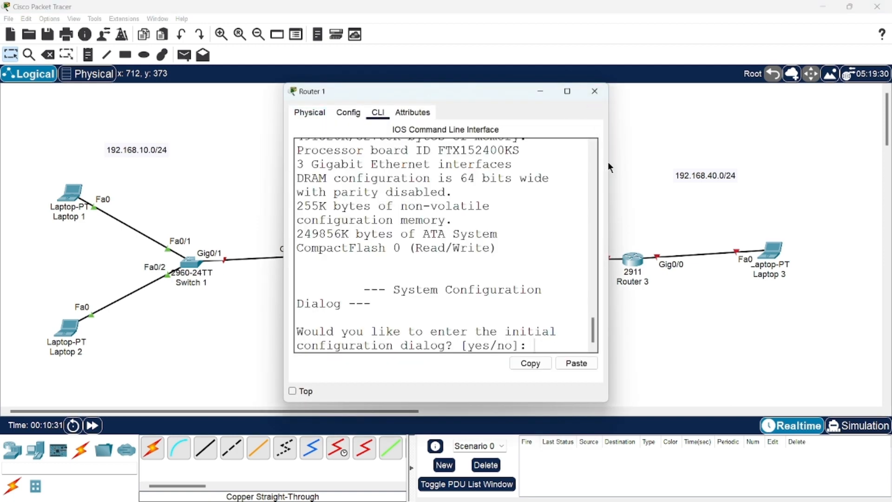
drag(608, 161, 831, 150)
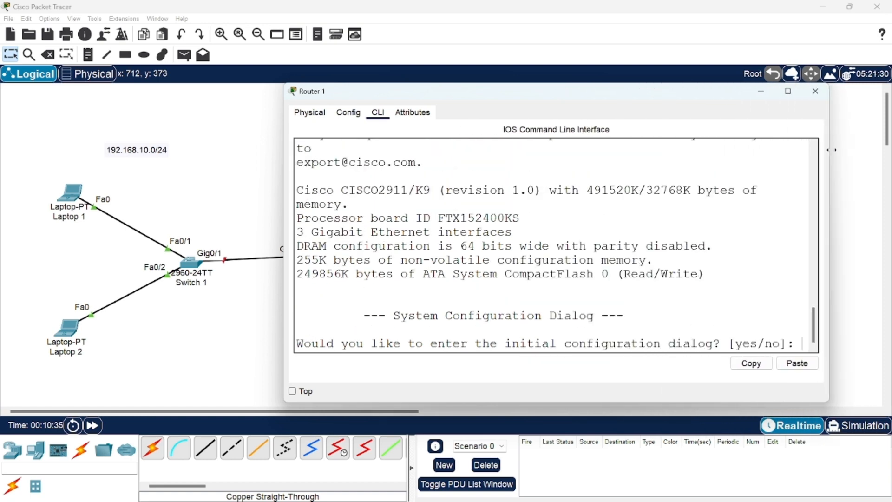
text(no)
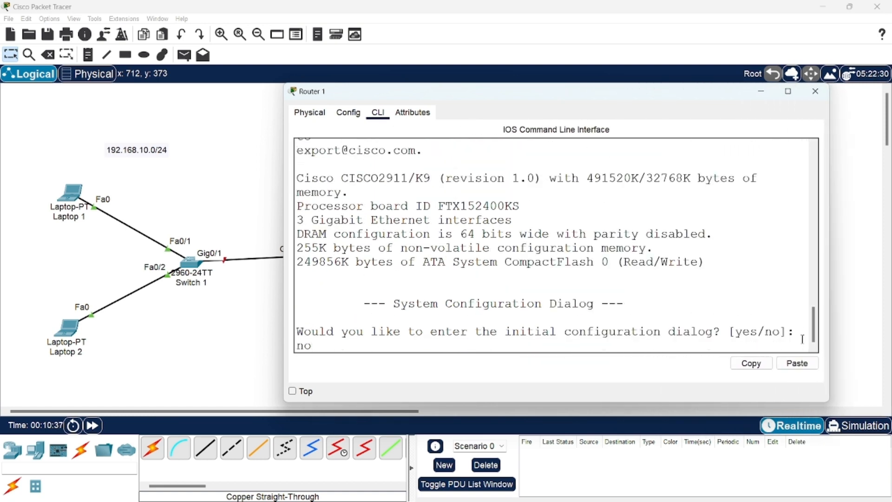
key(Return)
key(Return)
key(Return)
key(Return)
key(Return)
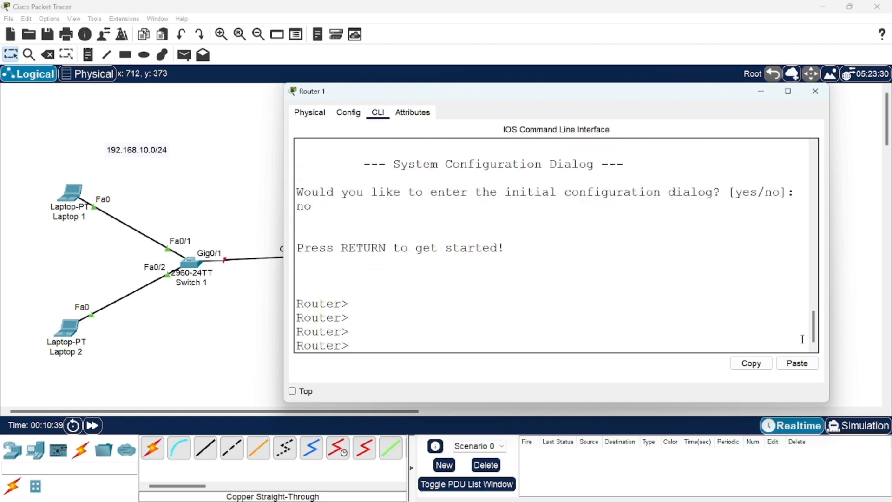
Step: Enter privileged mode with enable on Router 1 and start global configuration with configure terminal
text(en)
key(Tab)
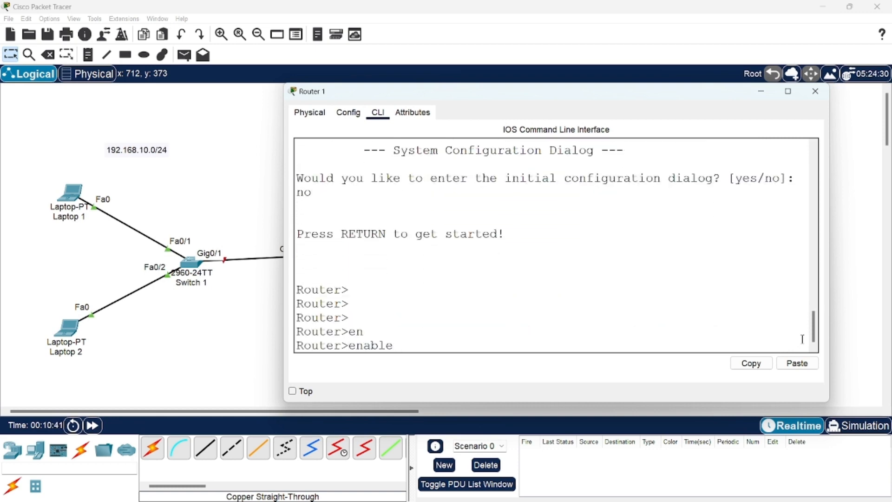
key(Return)
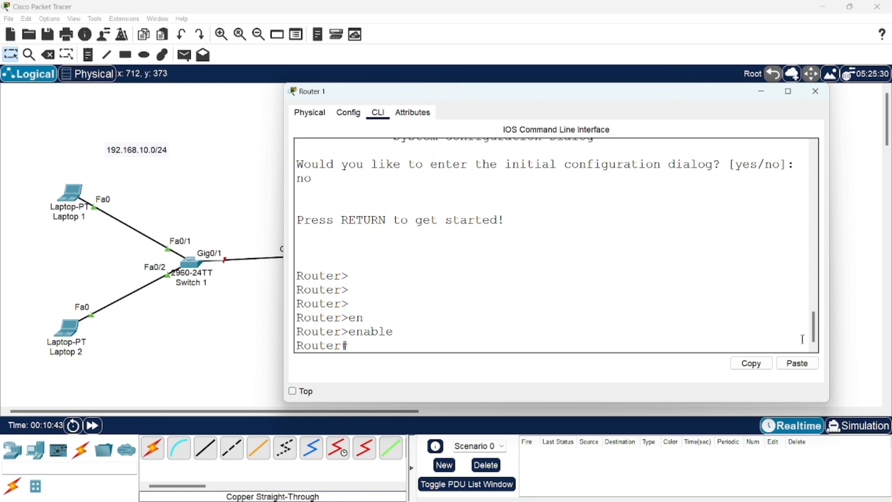
text(conf)
key(Tab)
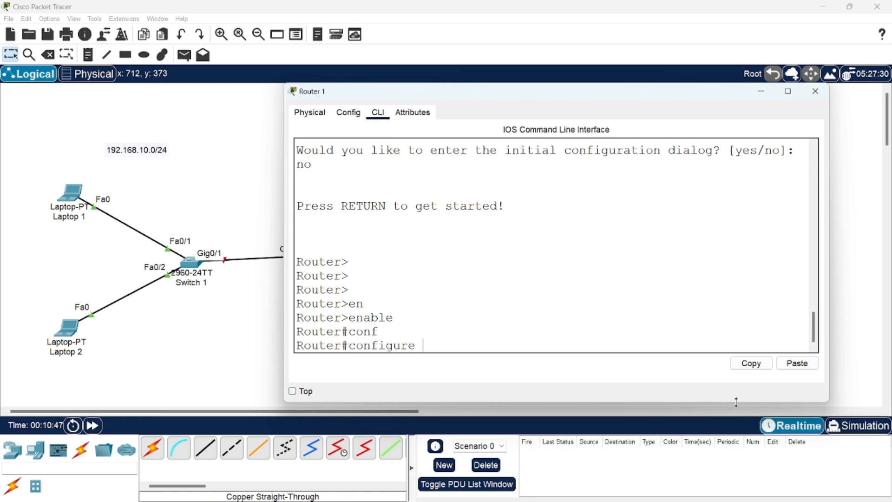
text(te)
key(Tab)
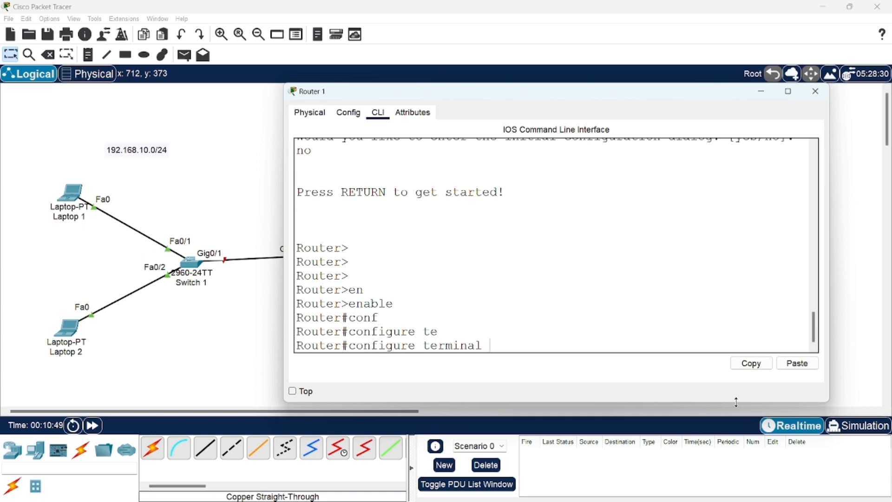
key(Return)
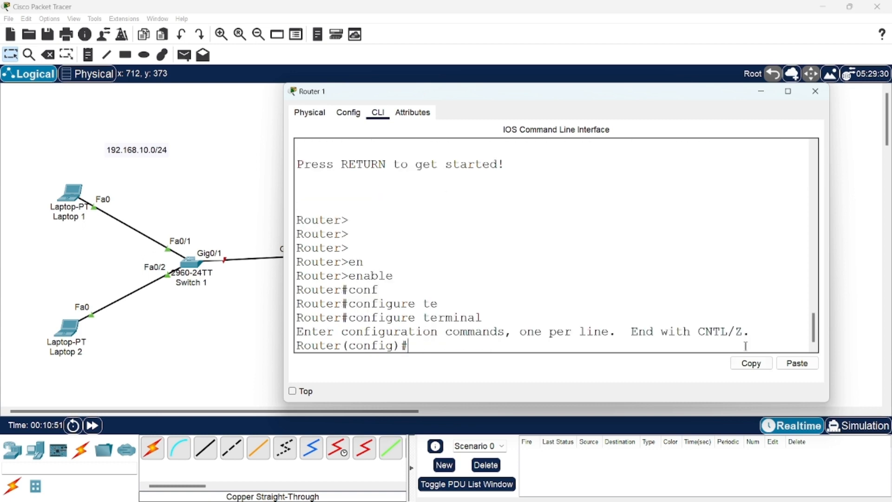
Step: Enter interface configuration for gigabitEthernet 0/1, the Router 1 port facing Switch 1
drag(638, 96, 589, 303)
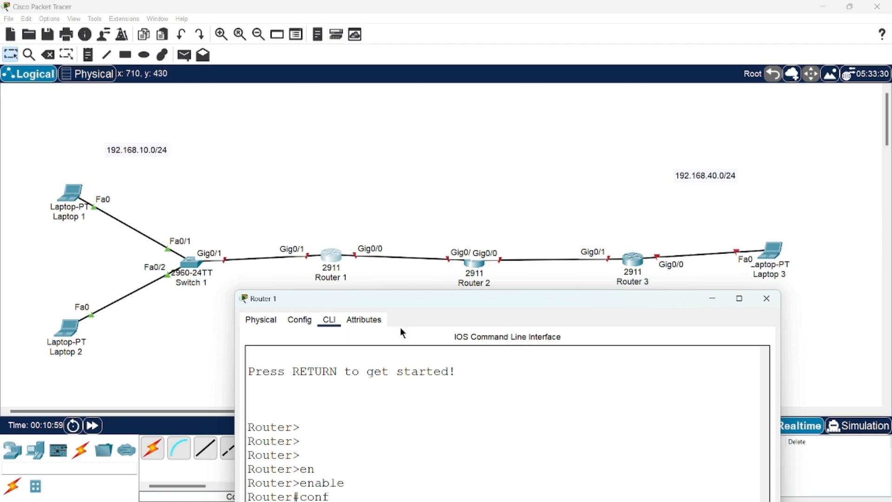
drag(456, 298, 490, 41)
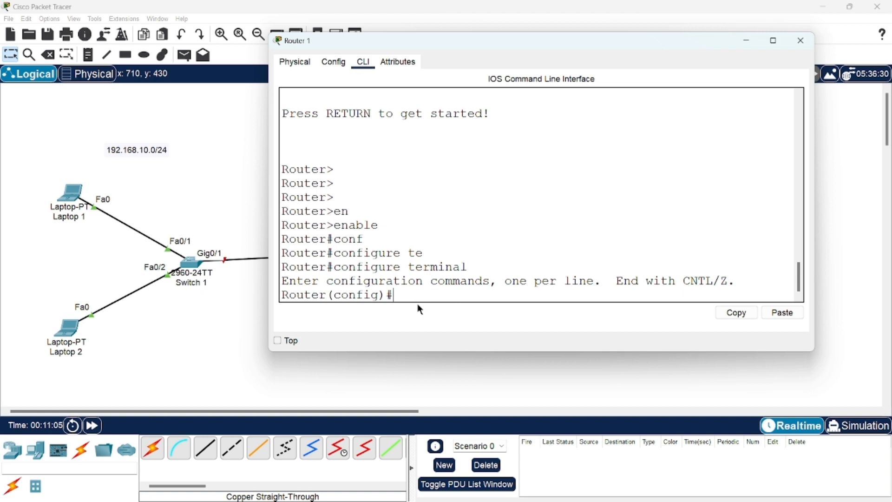
text(nt)
key(Tab)
text(gi)
key(Tab)
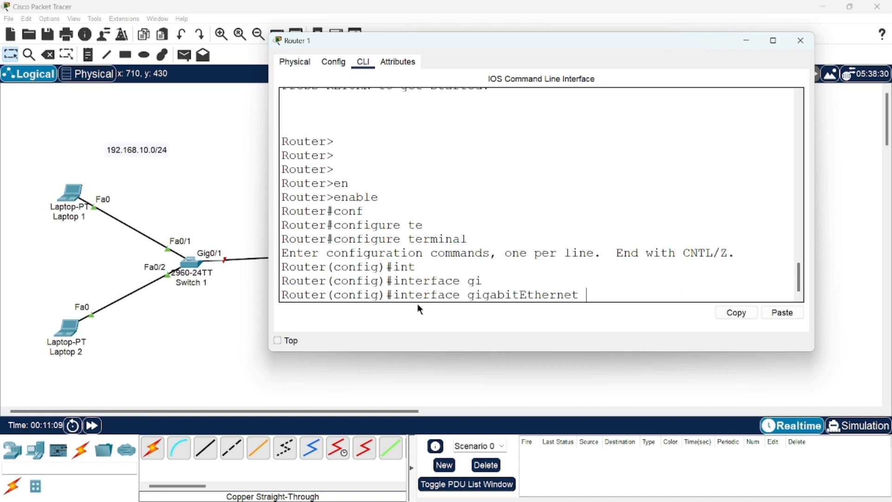
text(0/1)
drag(476, 42, 395, 345)
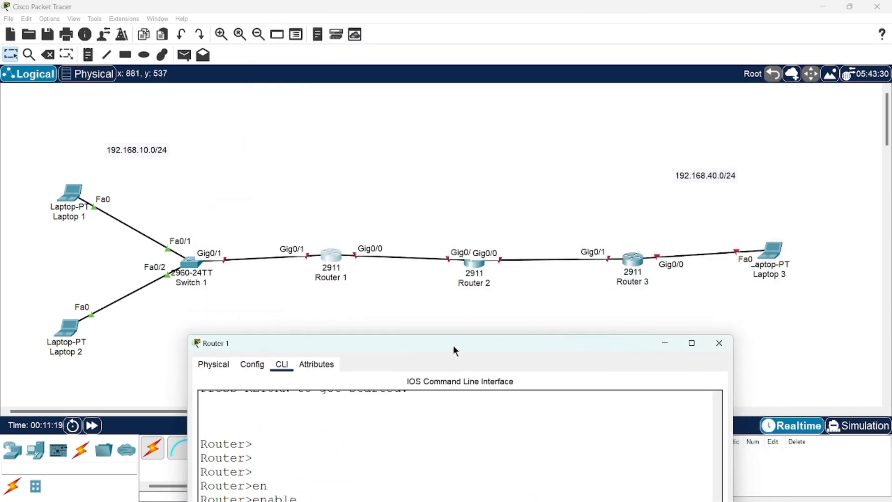
drag(453, 344, 486, 35)
key(Return)
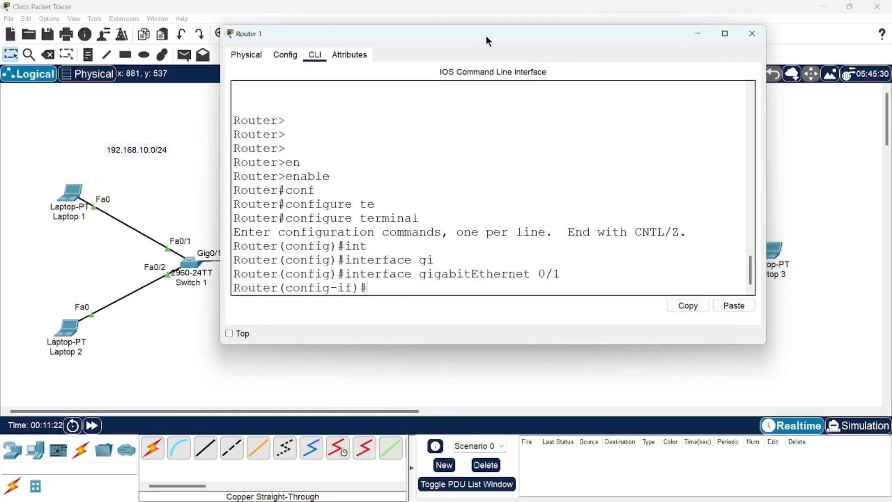
Step: Assign IP address 192.168.10.1 with subnet mask 255.255.255.0 to Router 1's GigabitEthernet 0/1 interface
text(ip add)
key(Tab)
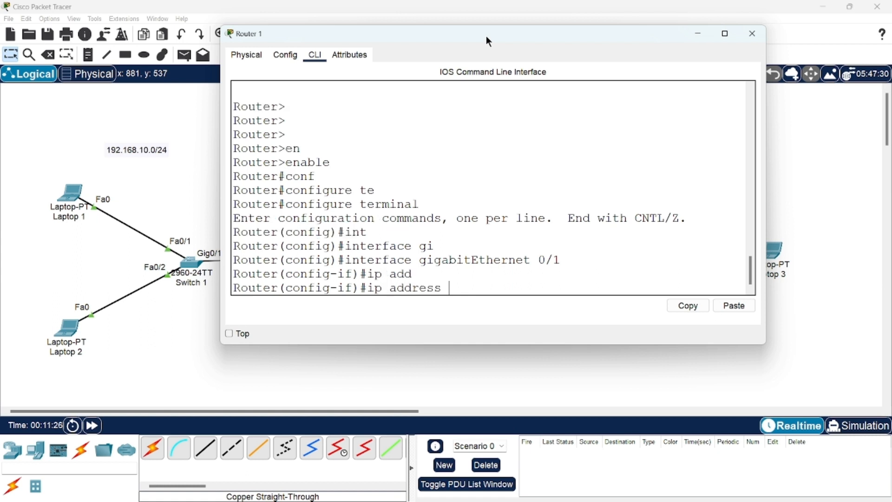
text(192.168.10)
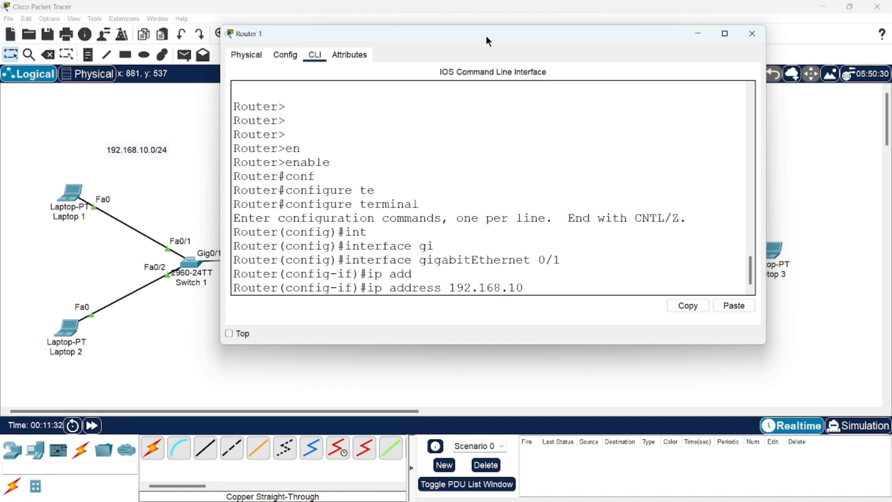
text(.1 255.255.255.)
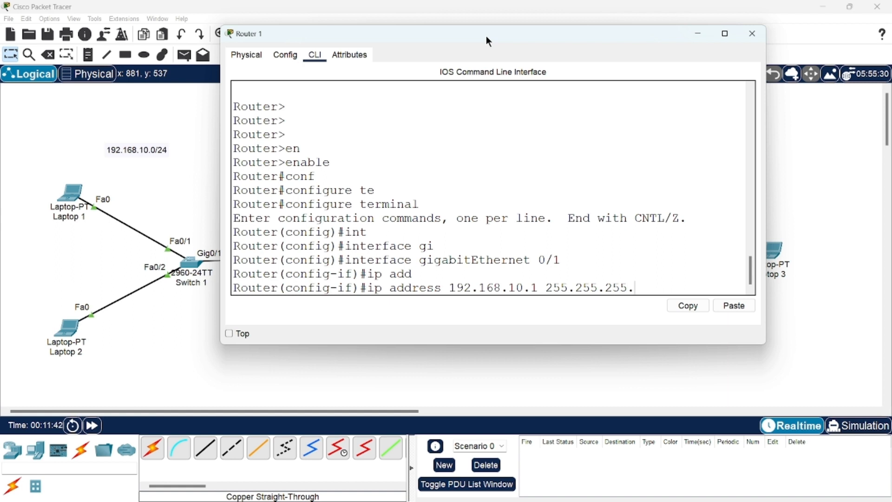
text(0)
key(Return)
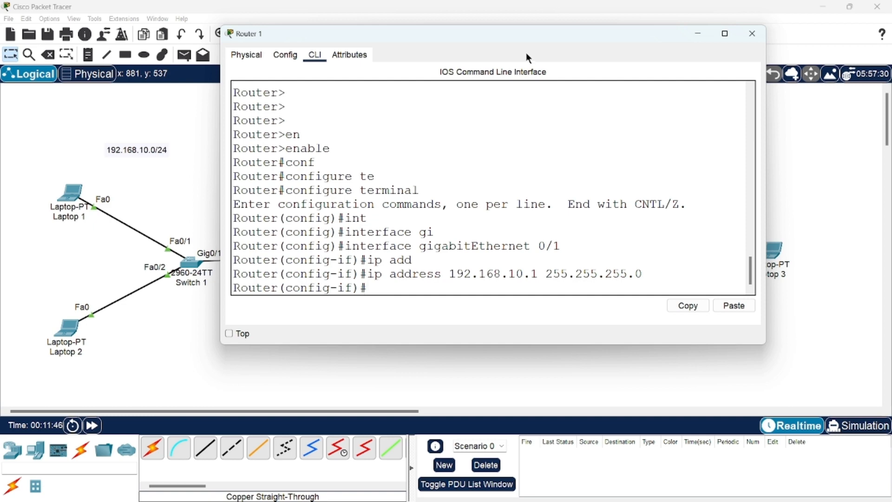
Step: Bring up Router 1's GigabitEthernet 0/1 interface with no shutdown and close the router's window
drag(526, 41, 474, 285)
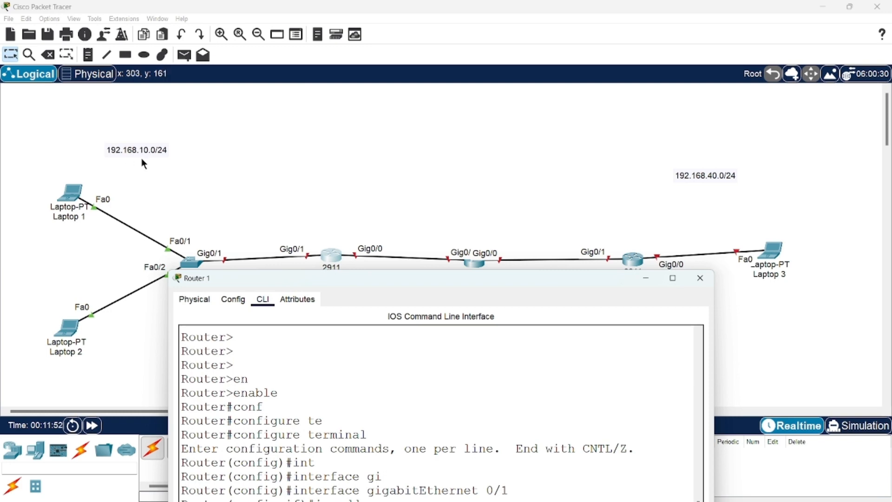
drag(430, 277, 531, 94)
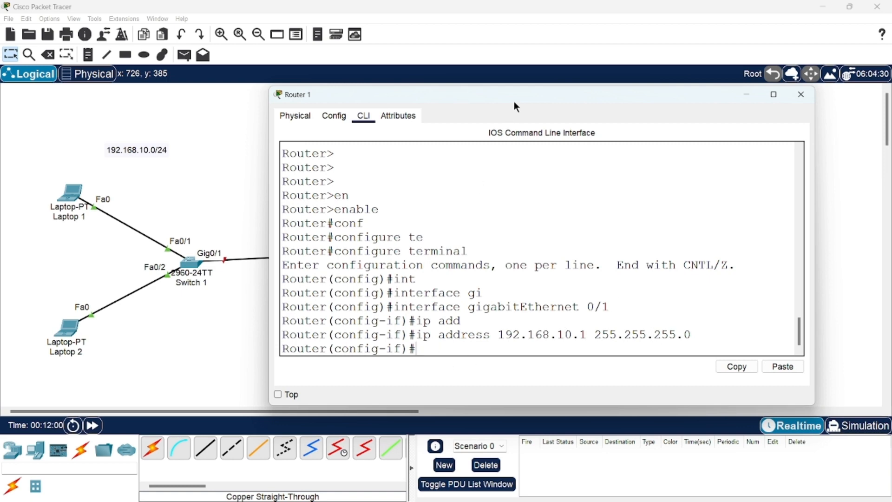
drag(513, 99, 510, 69)
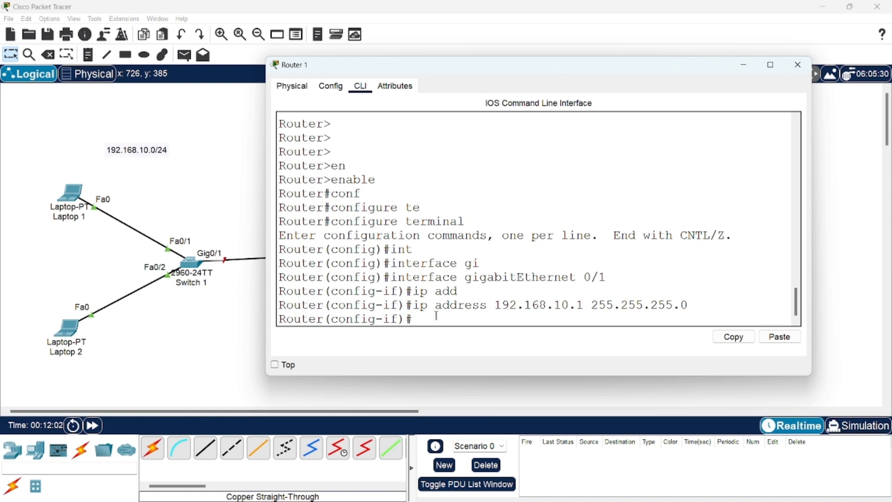
text(no sh)
key(Tab)
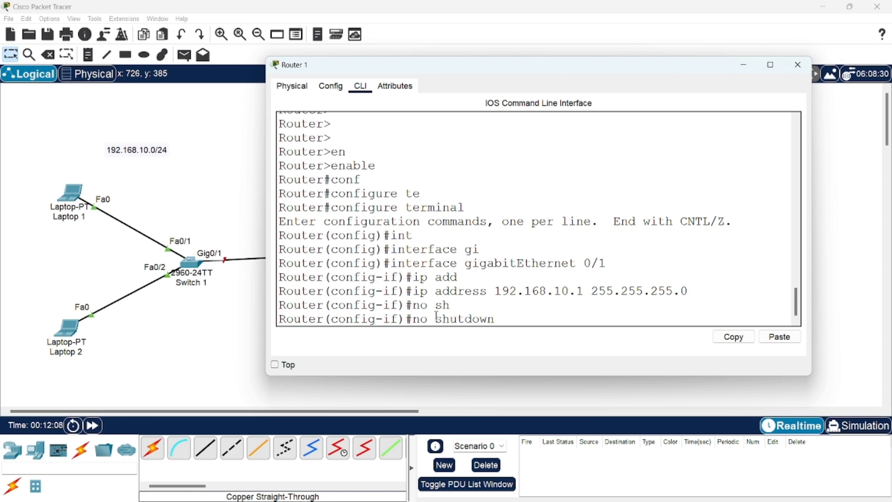
key(Return)
key(Return)
key(Return)
key(Return)
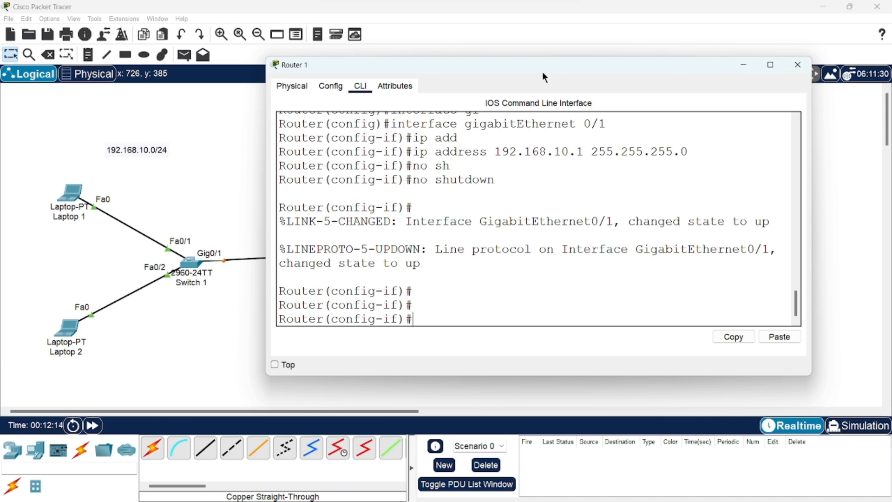
drag(543, 73, 509, 299)
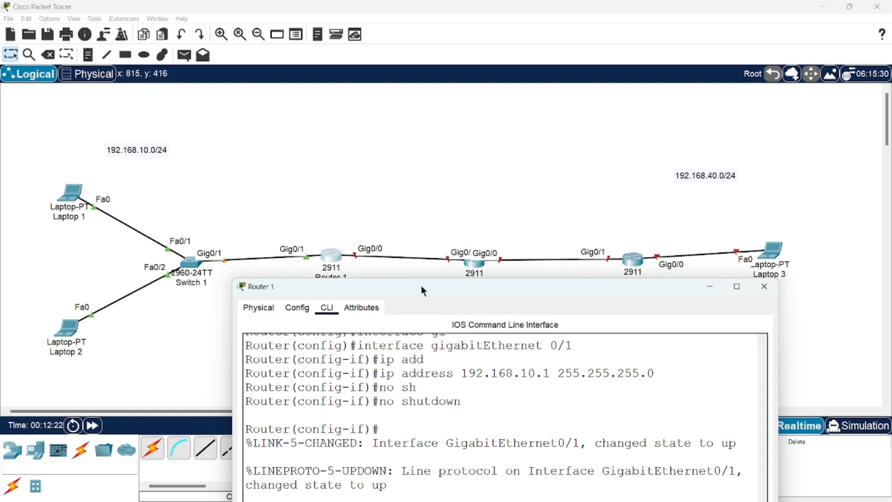
click(764, 285)
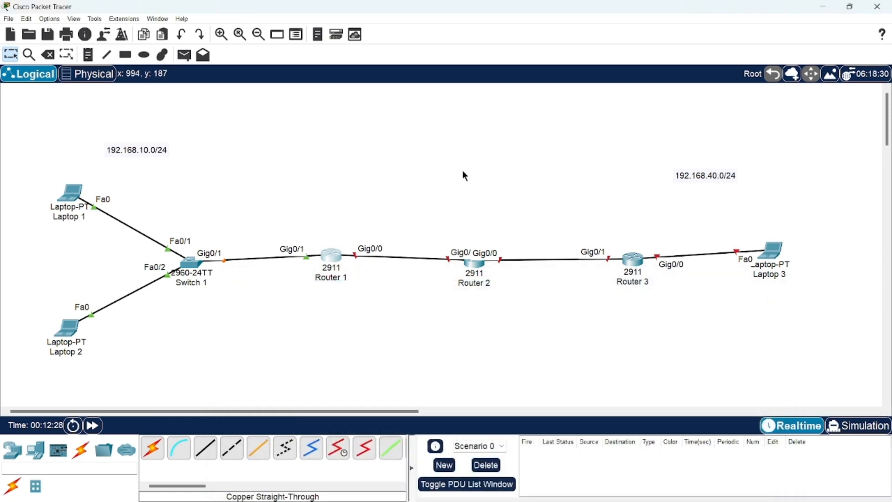
Step: Add a text label reading 192.168.20.0/24 above the link between Router 1 and Router 2
click(91, 55)
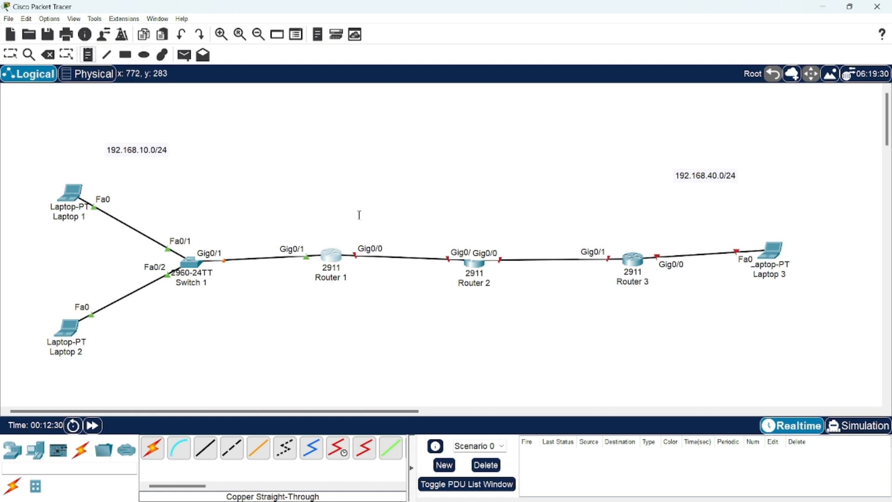
click(371, 200)
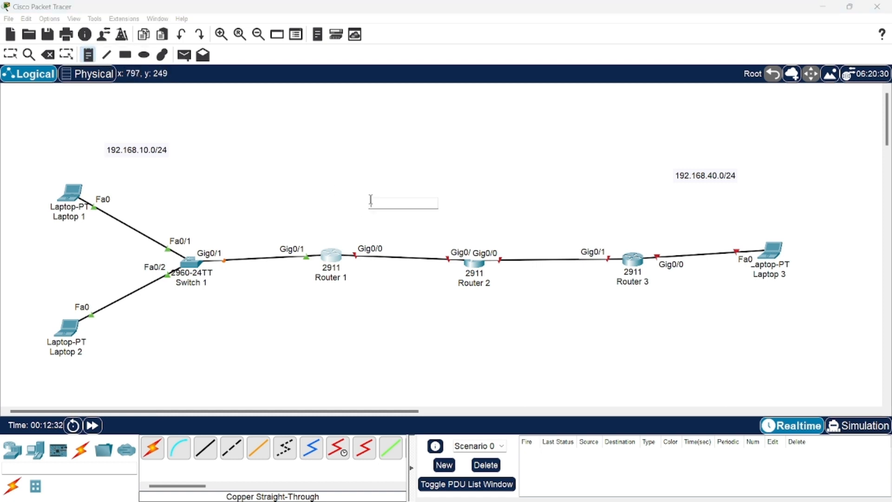
text(192.168.20.0/)
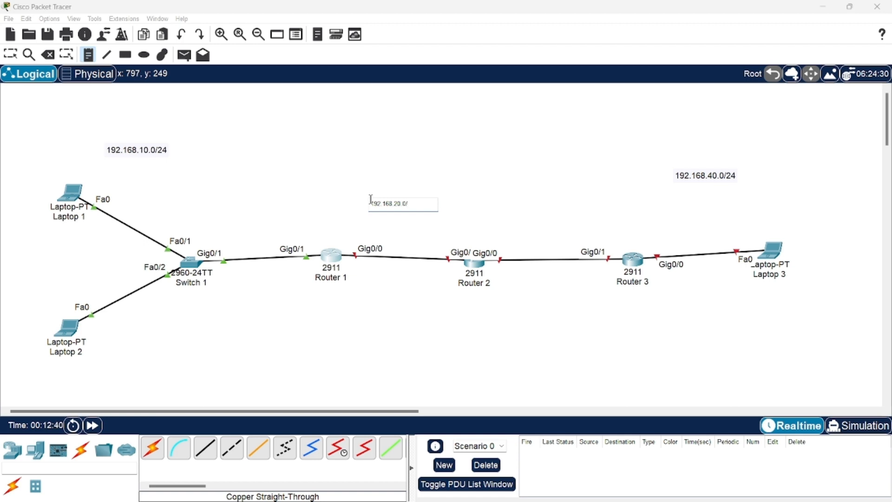
text(24)
Step: Add a text label reading 192.168.30.0/24 above the link between Router 2 and Router 3
click(519, 204)
text(192.168.30)
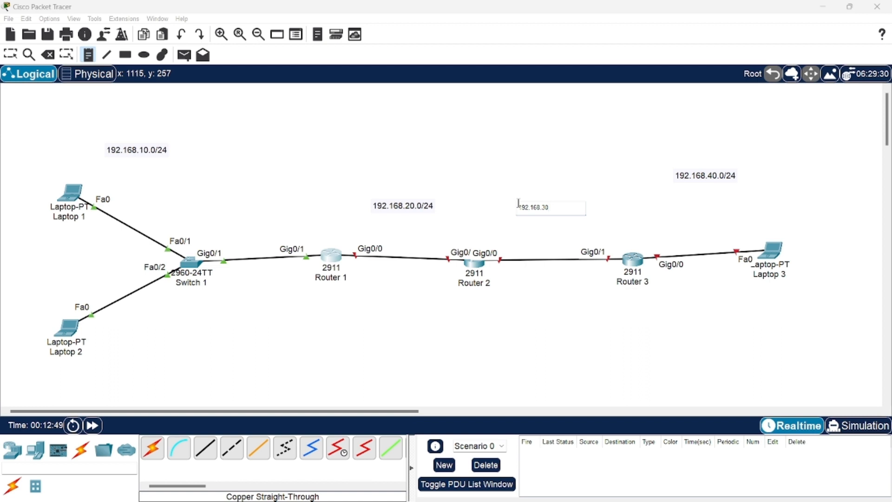
text(.0/24)
key(Escape)
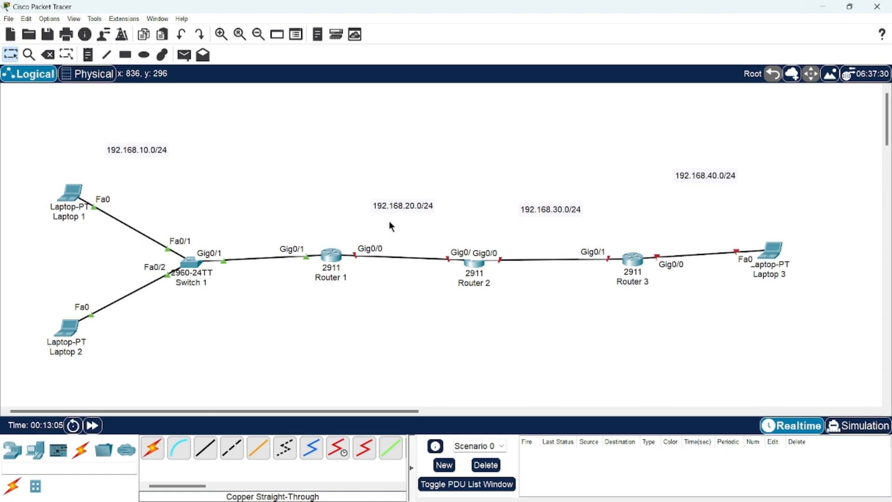
Step: Reopen Router 1's command line and leave the current interface configuration with exit
click(334, 259)
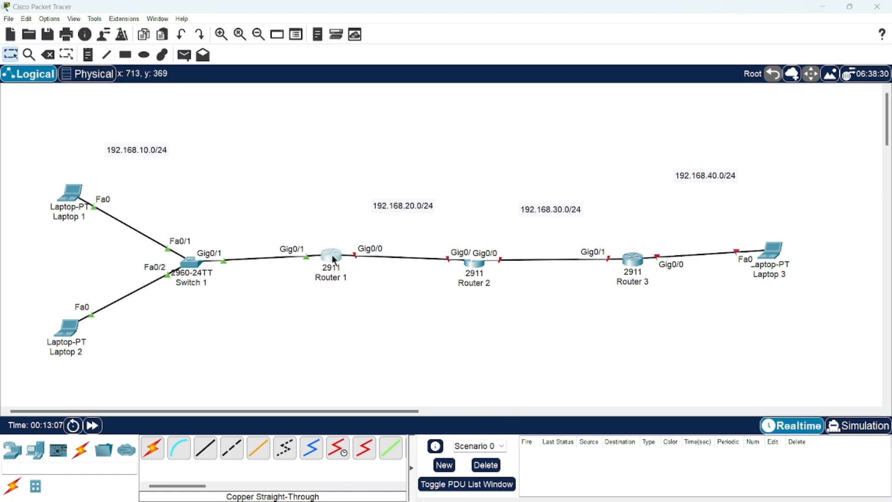
drag(457, 91, 656, 76)
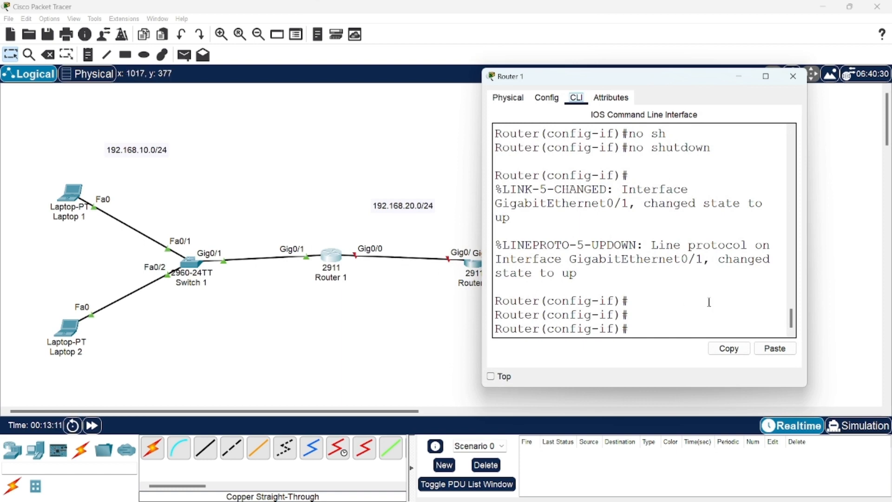
click(661, 331)
text(exit)
key(Return)
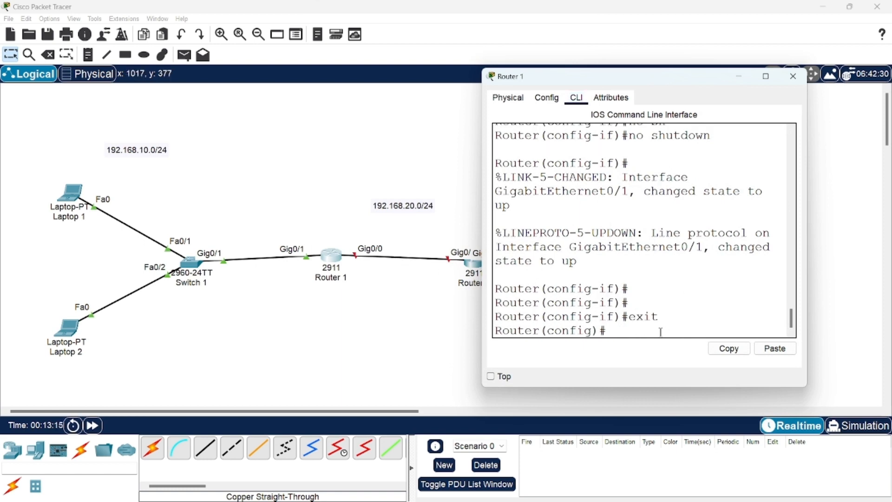
Step: Enter interface configuration for gigabitEthernet 0/0, the Router 1 port facing Router 2
key(Up)
key(Up)
key(Up)
key(Up)
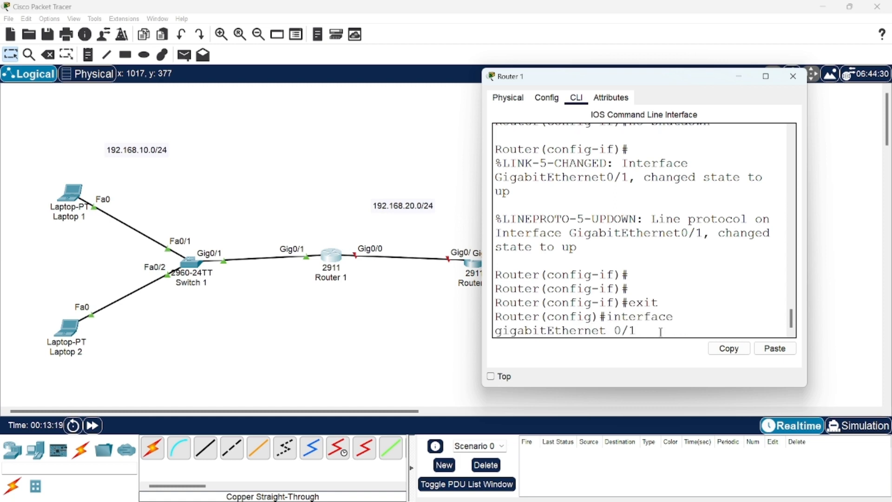
key(BackSpace)
drag(484, 230, 259, 199)
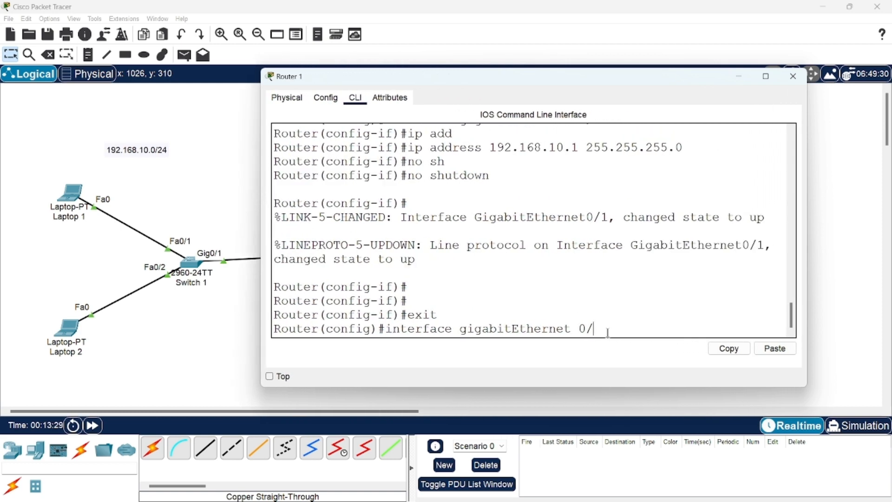
text(0)
key(Return)
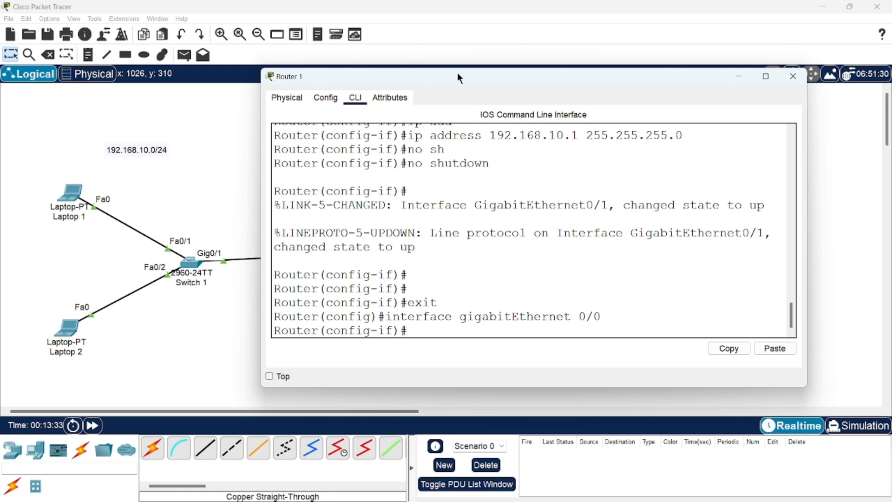
Step: Assign IP address 192.168.20.1 with subnet mask 255.255.255.0 to Router 1's GigabitEthernet 0/0 interface
drag(458, 74, 456, 50)
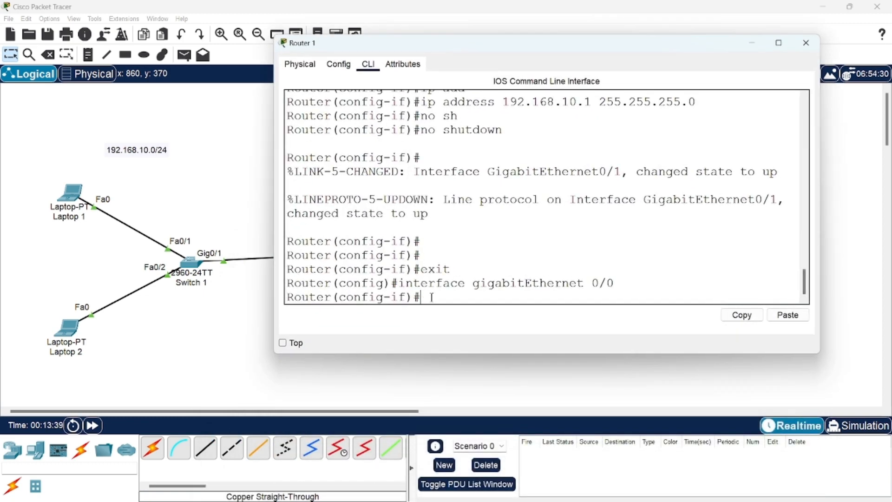
text(ip add)
key(Tab)
text(1)
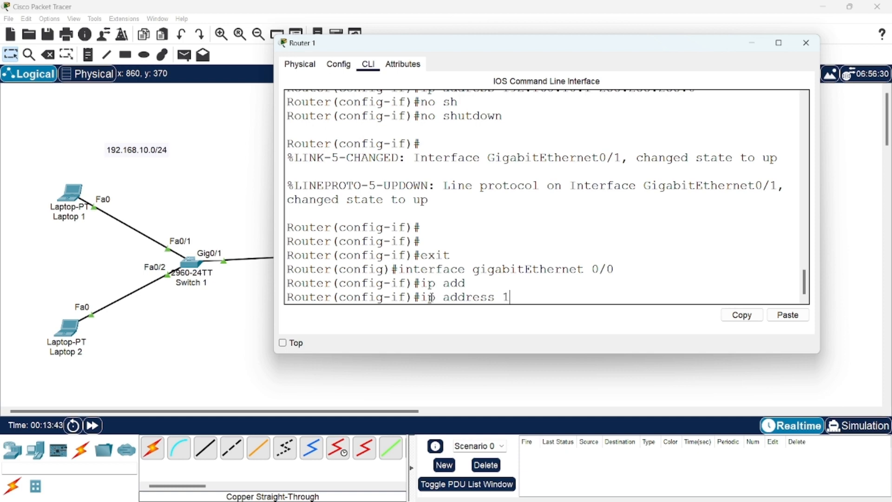
text(92.168.20.1 25)
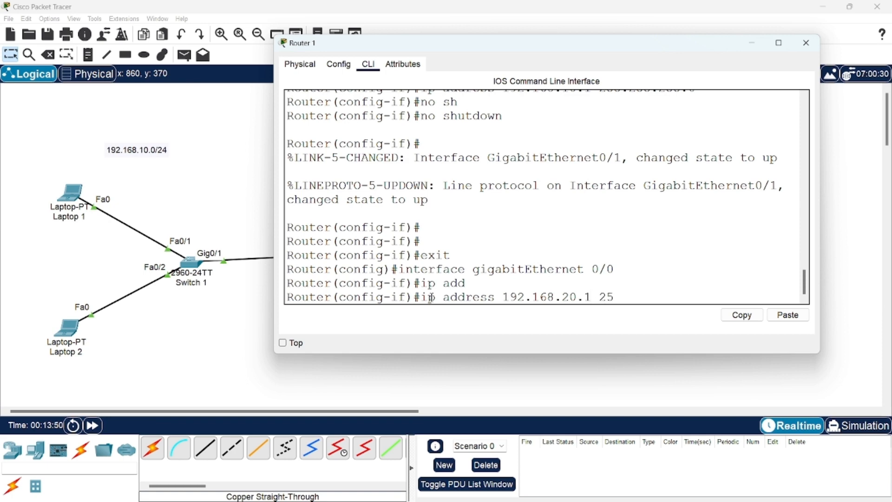
text(5.255.255.0)
key(Return)
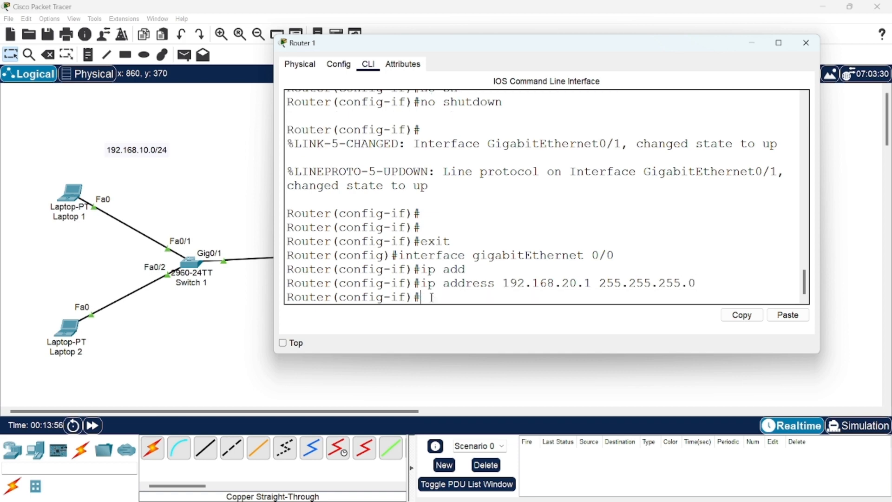
Step: Bring up Router 1's GigabitEthernet 0/0 interface with no shutdown and close the router's window
text(no sh)
key(Tab)
key(Return)
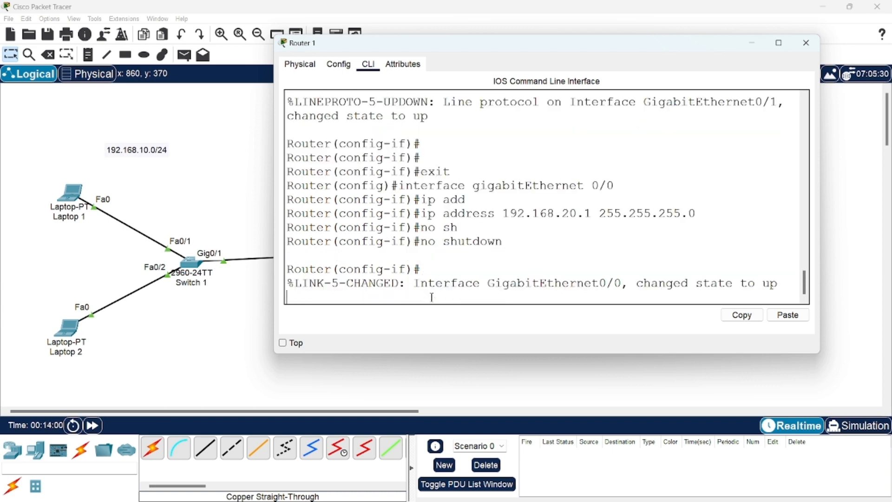
key(Return)
key(Return)
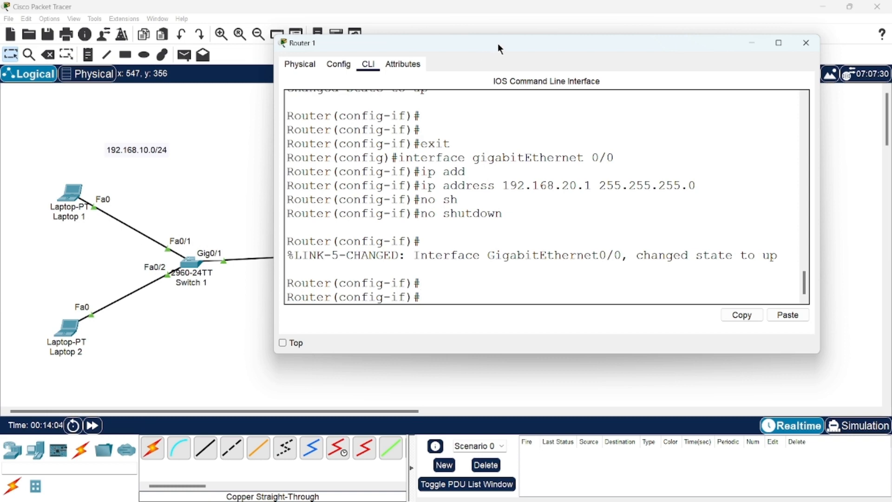
click(805, 44)
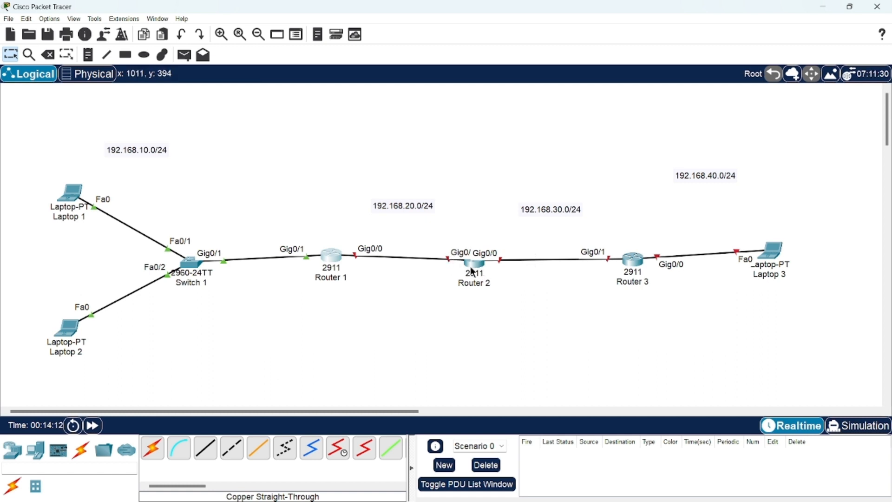
Step: Open Router 2's command line and answer no to the initial configuration dialog
mouse_move(472, 271)
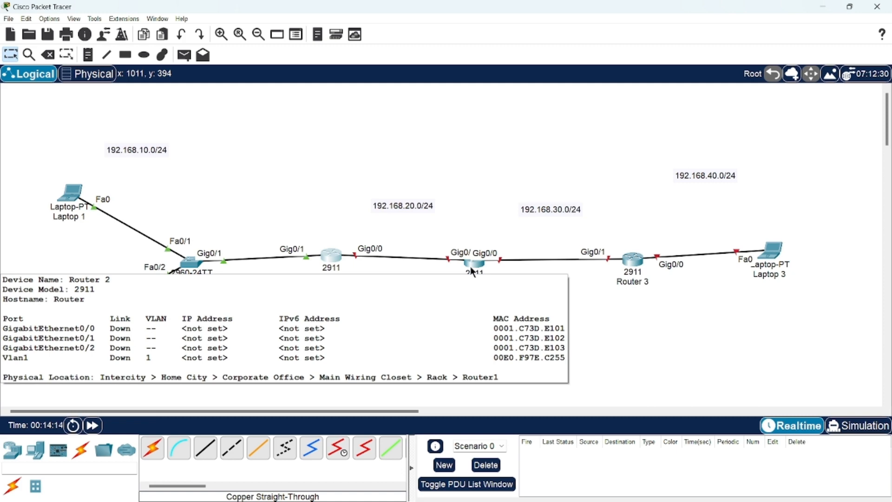
click(471, 271)
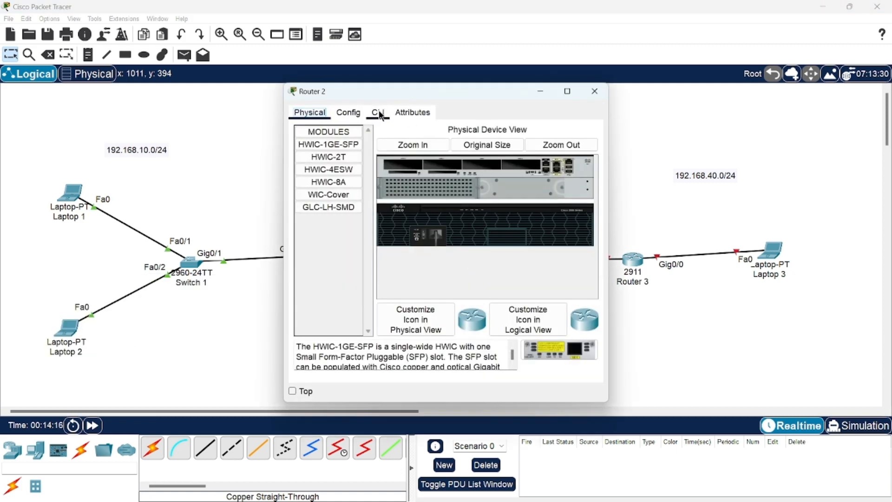
click(378, 113)
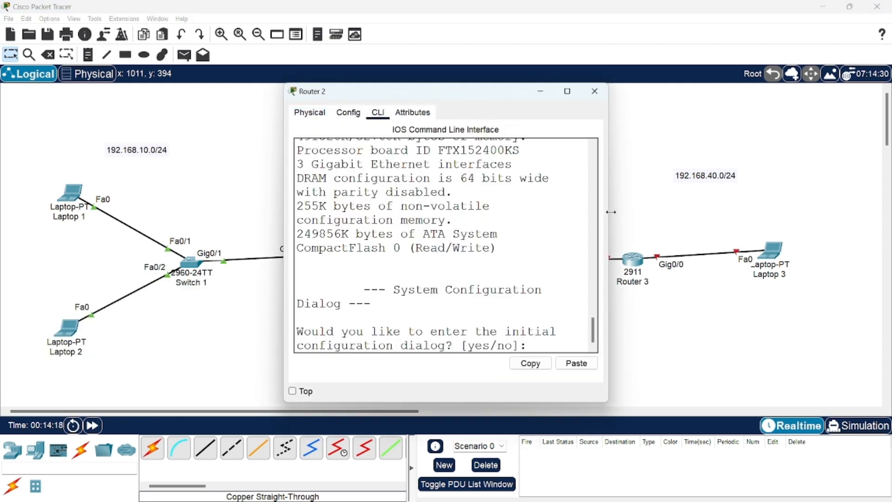
drag(610, 212, 830, 202)
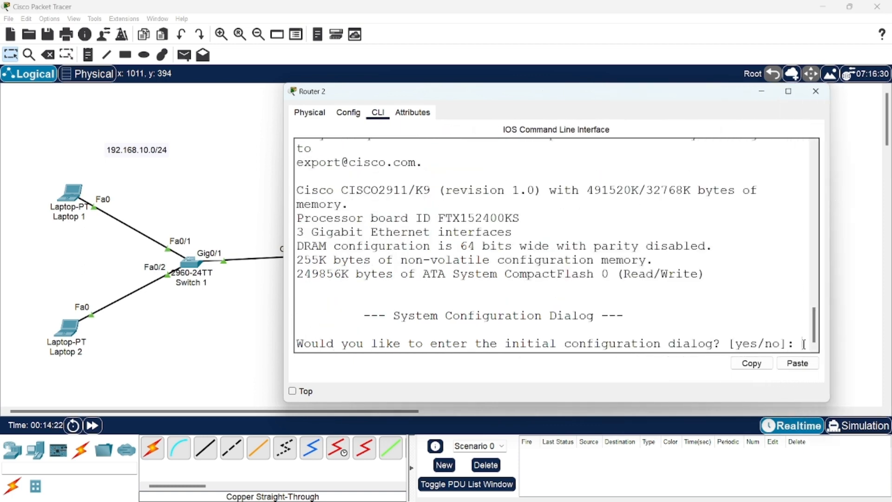
text(no)
key(Return)
key(Return)
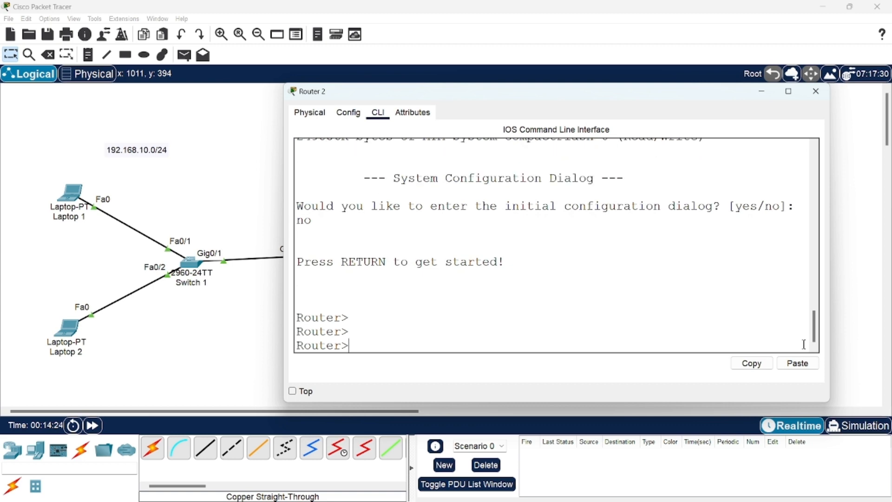
Step: Enter privileged mode with enable on Router 2 and start global configuration with configure terminal
text(en)
key(Return)
key(Return)
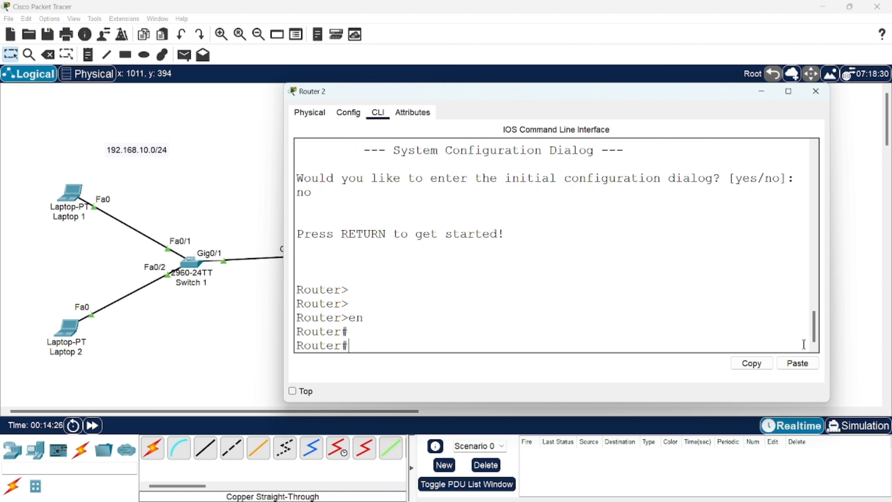
text(conf)
key(Tab)
text(te)
key(Tab)
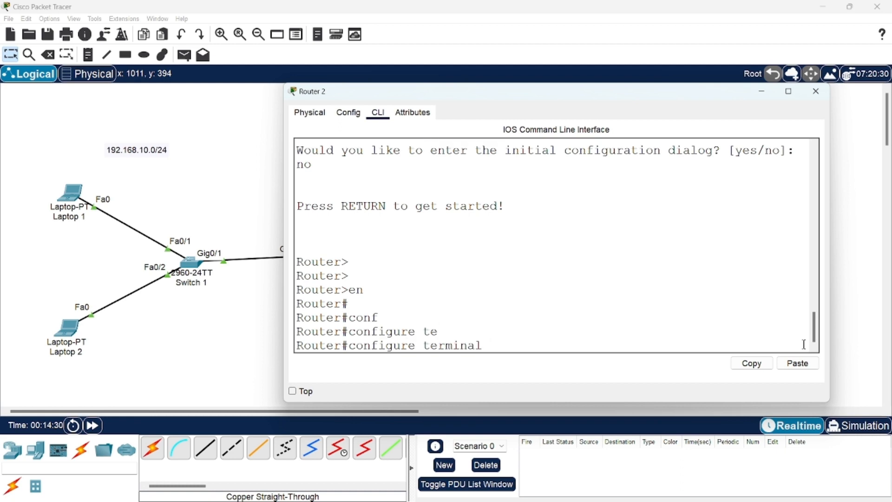
key(Return)
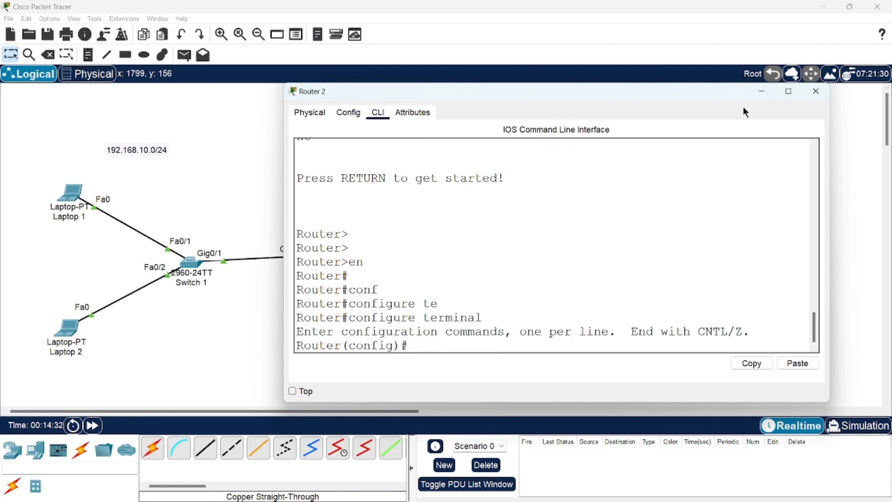
Step: Enter interface configuration for gigabitEthernet 0/1, the Router 2 port facing Router 1
drag(708, 89, 669, 288)
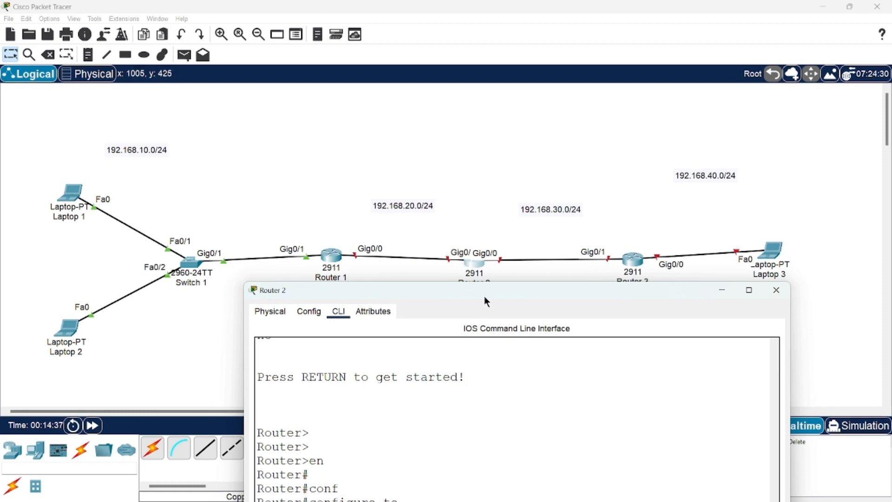
drag(484, 295, 483, 68)
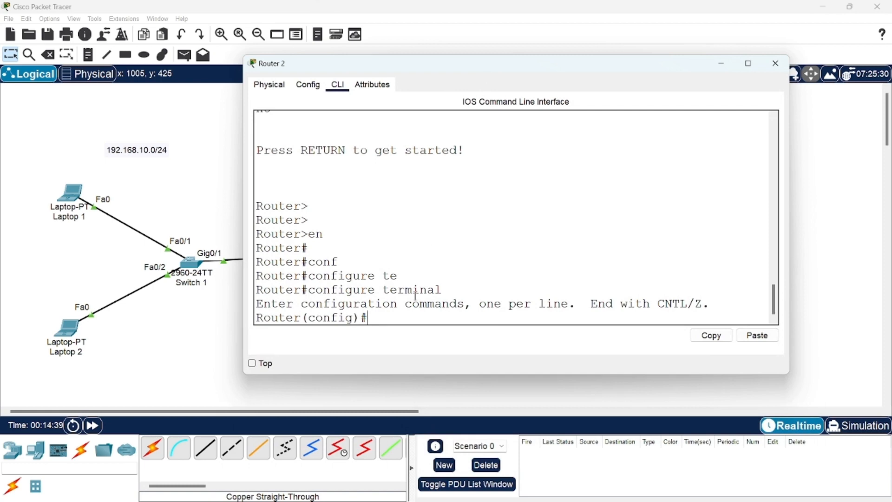
text(int)
key(Tab)
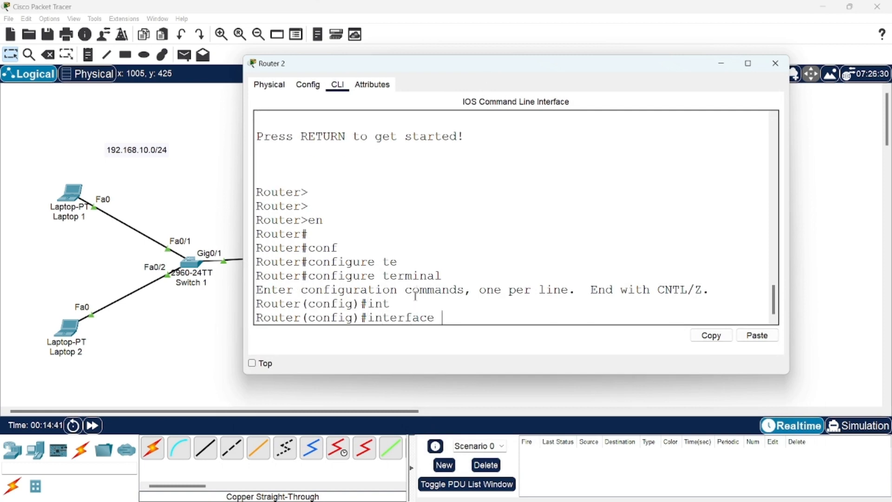
text(gi)
key(Tab)
text(0)
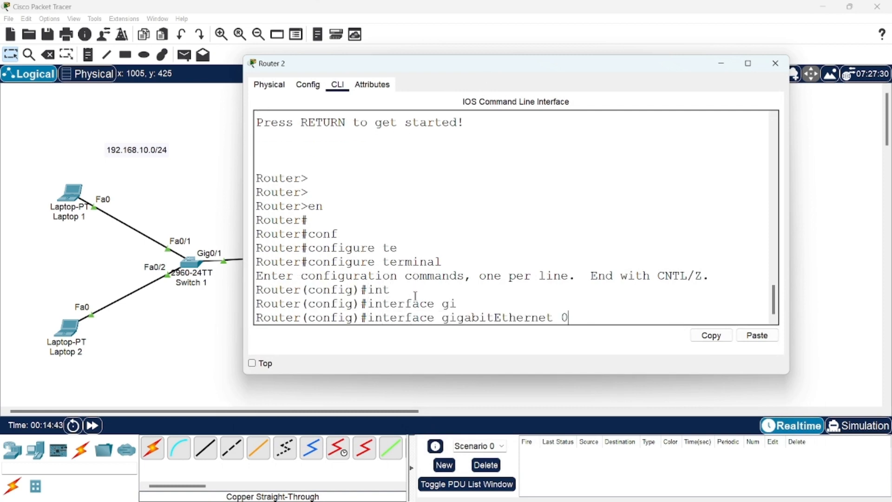
text(/1)
key(Return)
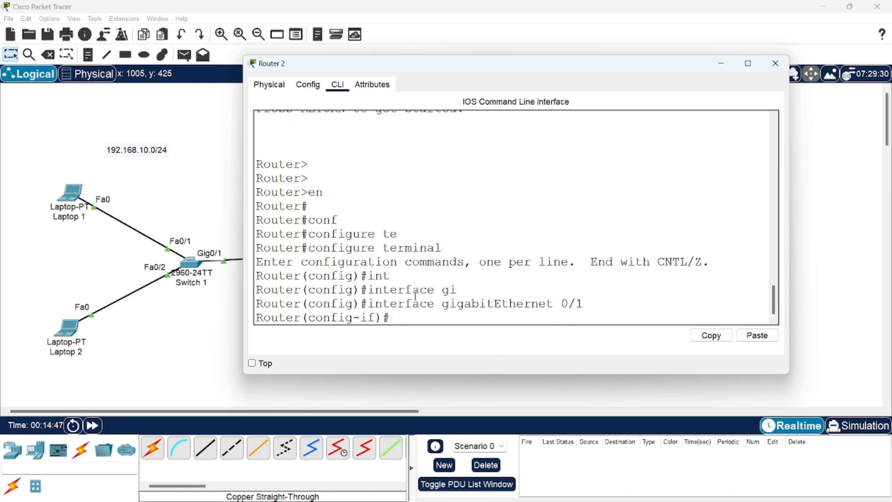
Step: Assign IP address 192.168.20.2 with subnet mask 255.255.255.0 to Router 2's GigabitEthernet 0/1 interface
text(ip add)
key(Tab)
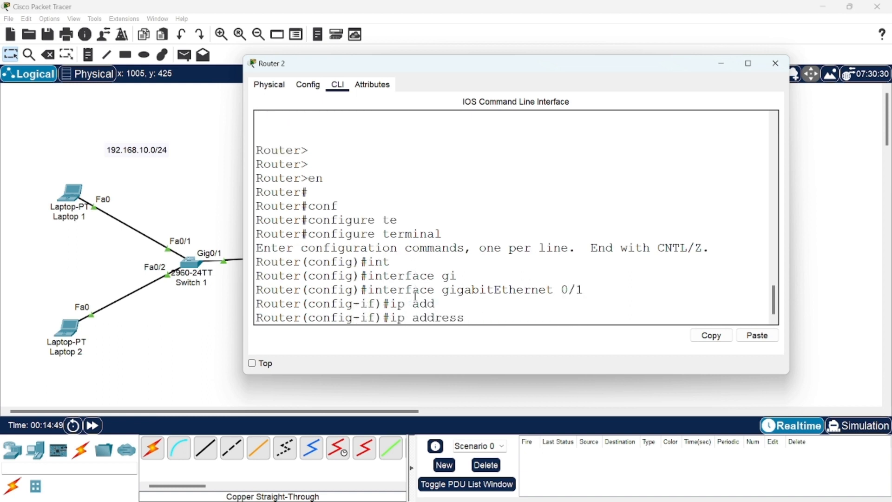
text(192.168.20.)
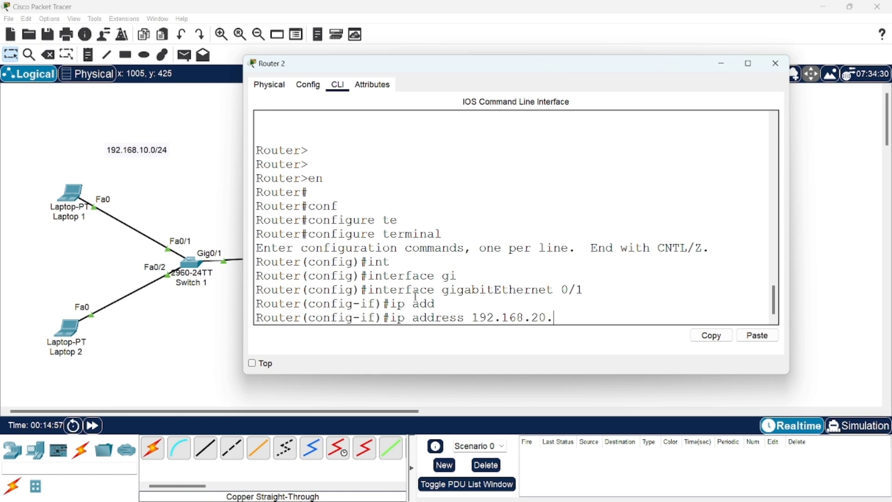
text(2 255.255.)
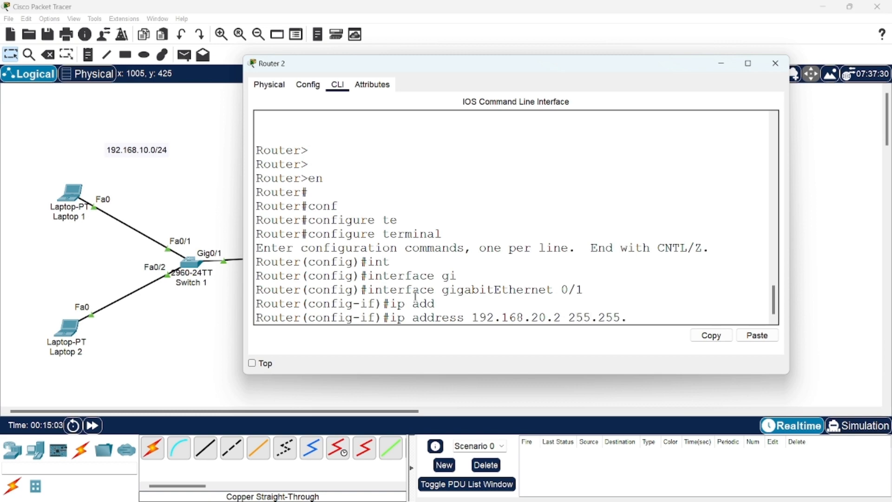
text(255.0)
key(Return)
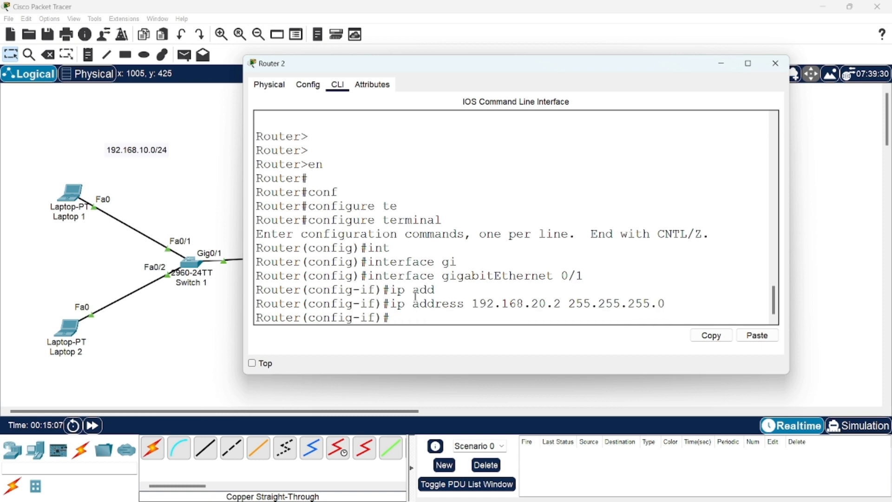
Step: Enable Router 2's GigabitEthernet 0/1 interface with the no shutdown command
text(no sh)
key(Tab)
key(Return)
key(Return)
key(Return)
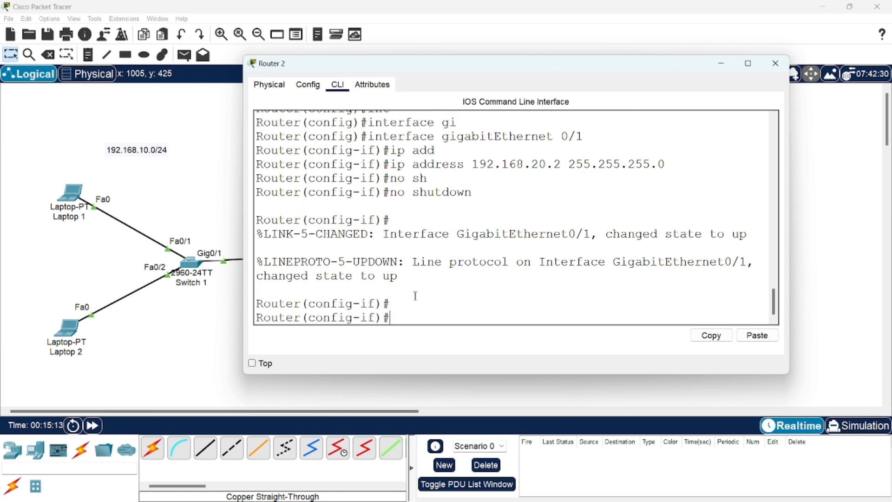
Step: Exit the current interface on Router 2 and enter interface configuration for gigabitEthernet 0/0, the port facing Router 3
drag(595, 68, 578, 309)
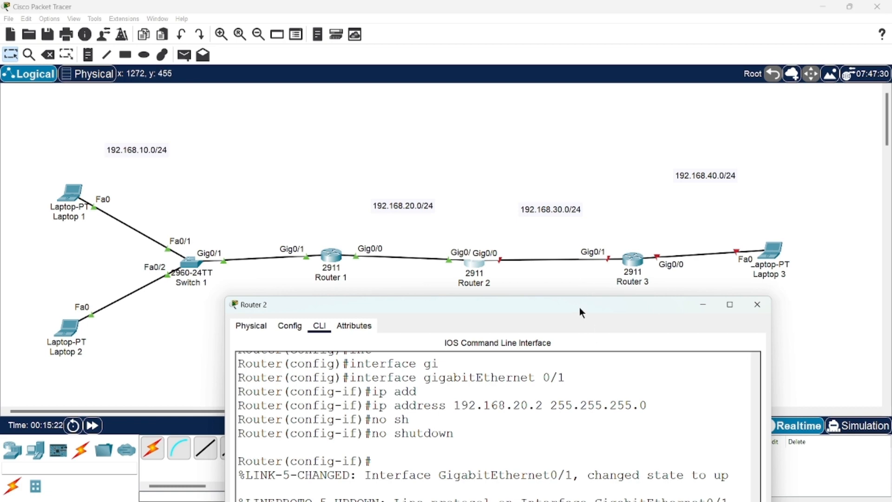
drag(579, 309, 584, 76)
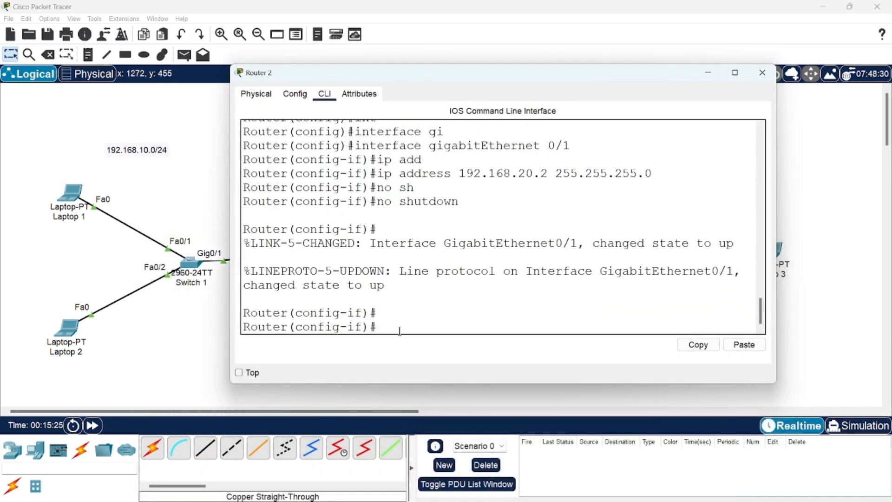
text(exit)
key(Return)
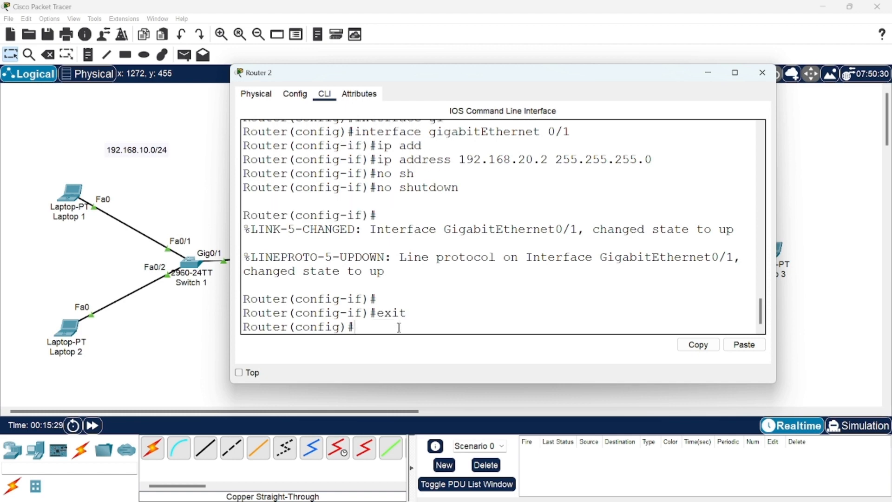
key(Up)
key(Up)
key(Up)
key(Up)
key(Up)
key(Up)
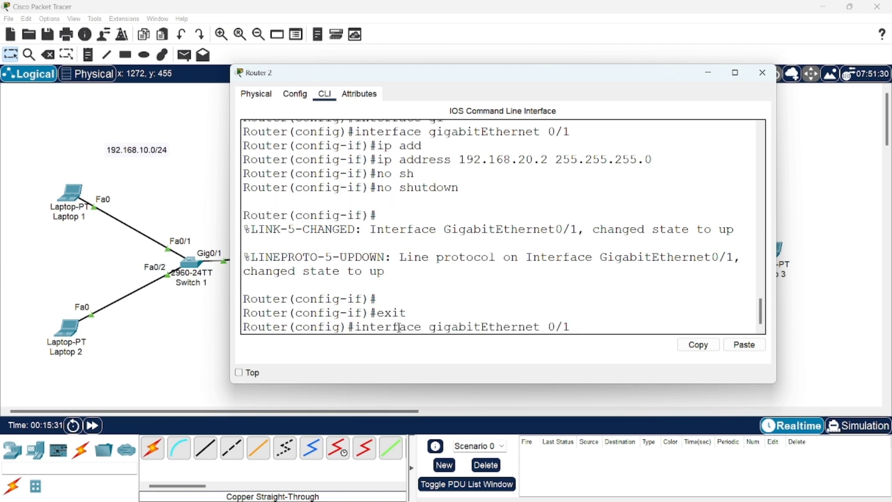
key(BackSpace)
text(0)
key(Return)
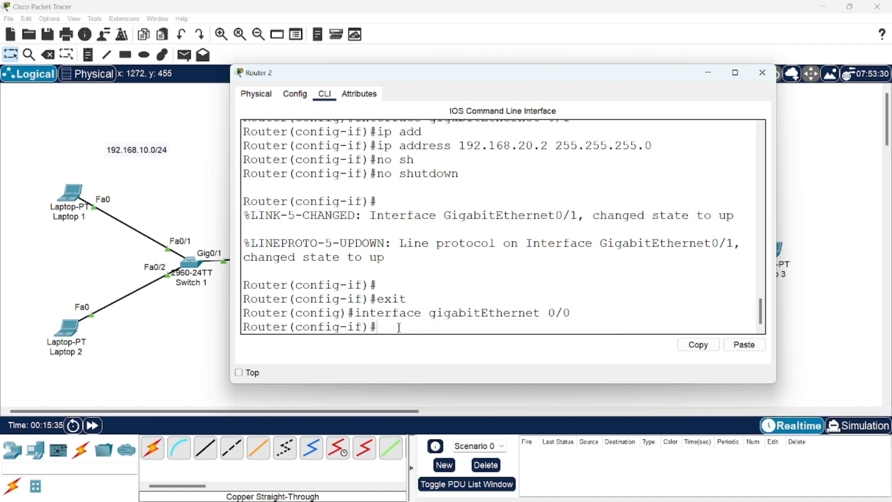
Step: Assign IP address 192.168.30.1 with subnet mask 255.255.255.0 to Router 2's GigabitEthernet 0/0 interface
text(ip add)
key(Tab)
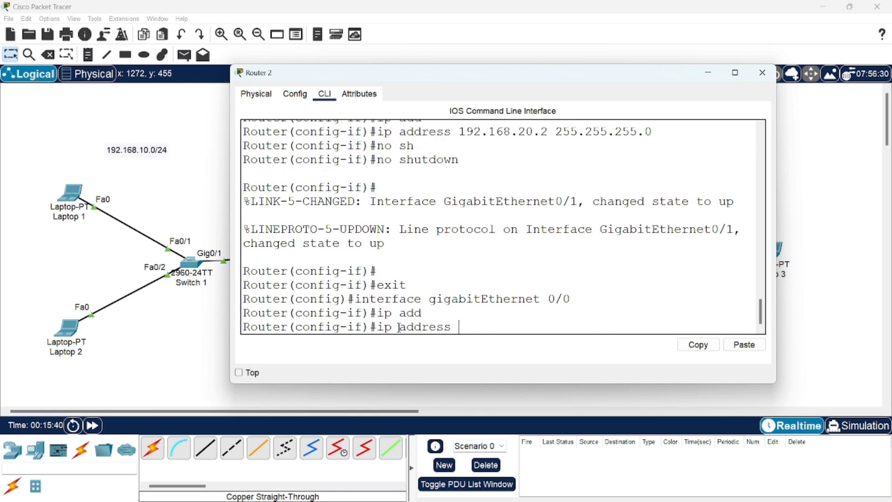
text(192.168.)
drag(550, 74, 557, 249)
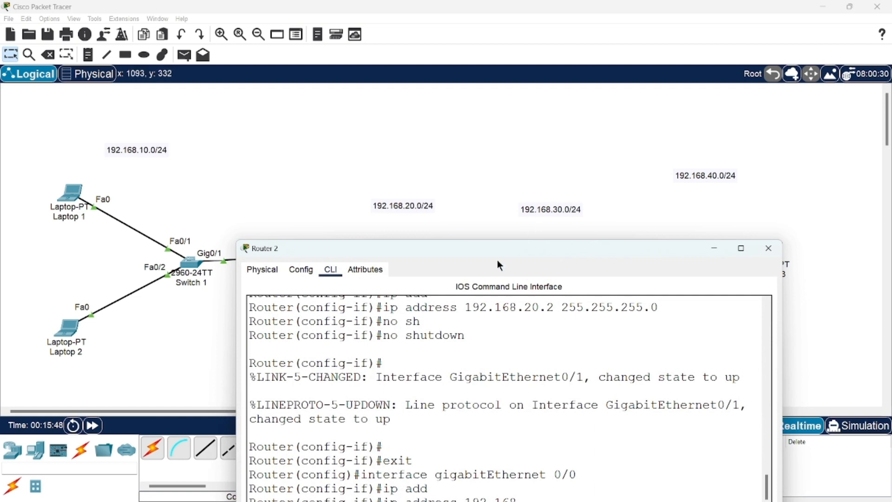
drag(499, 250, 437, 37)
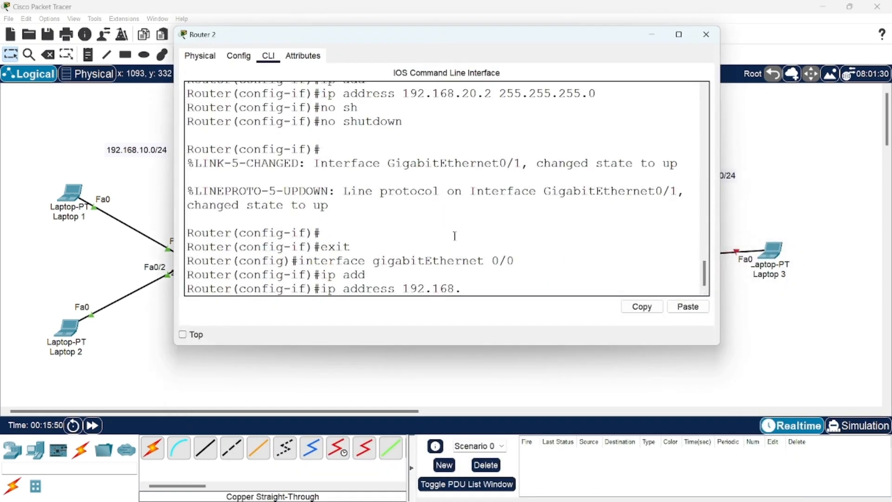
text(30.1 255.255.255.0)
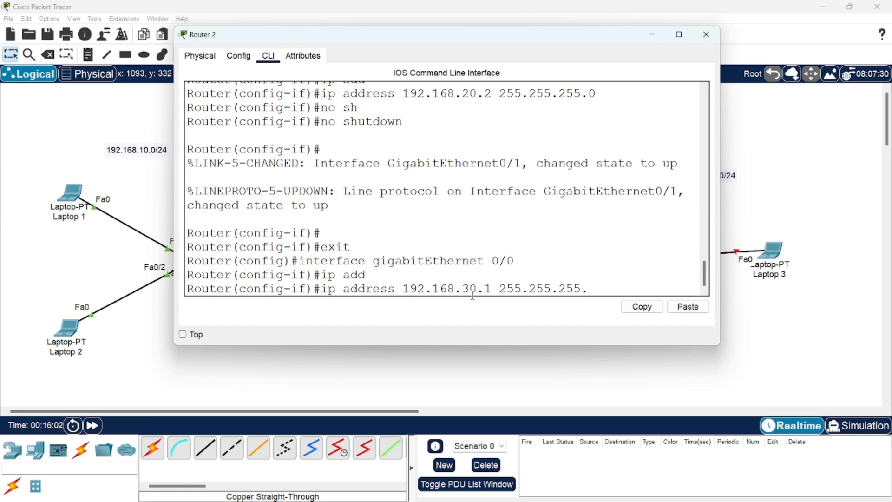
key(Return)
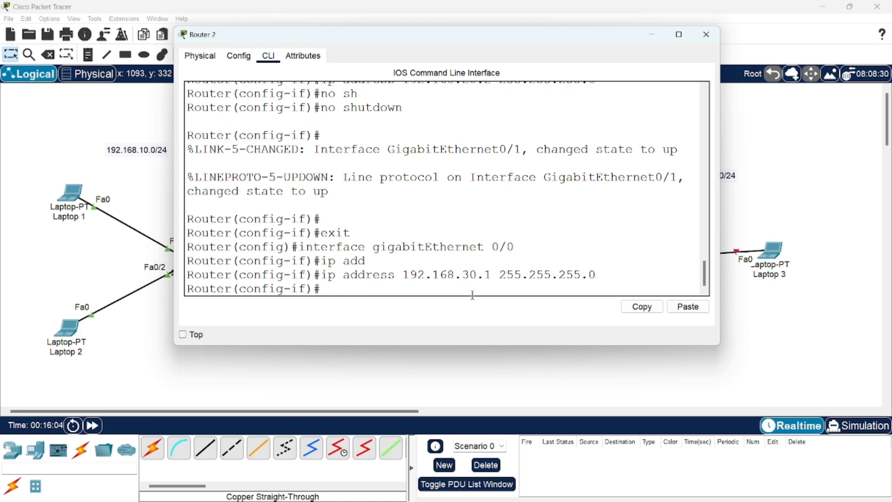
Step: Enable Router 2's GigabitEthernet 0/0 interface with no shutdown and close the Router 2 window
text(no sh)
key(Tab)
key(Return)
key(Return)
key(Return)
key(Return)
key(Return)
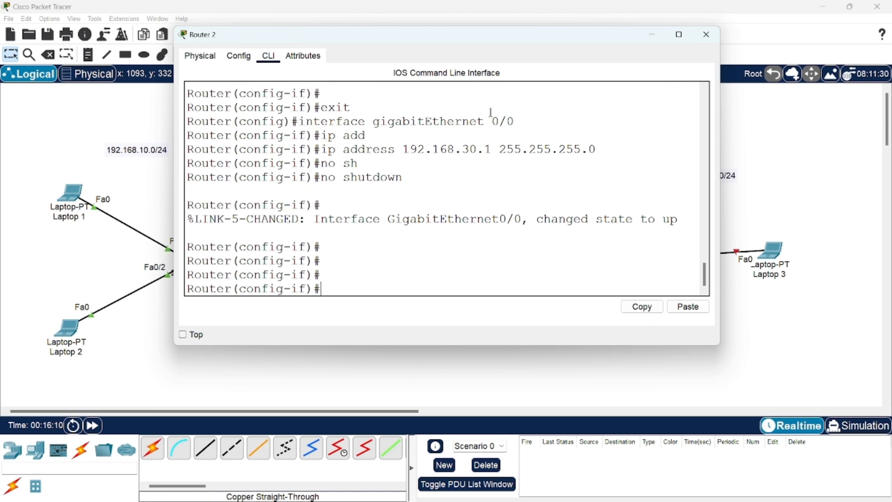
drag(477, 35, 484, 107)
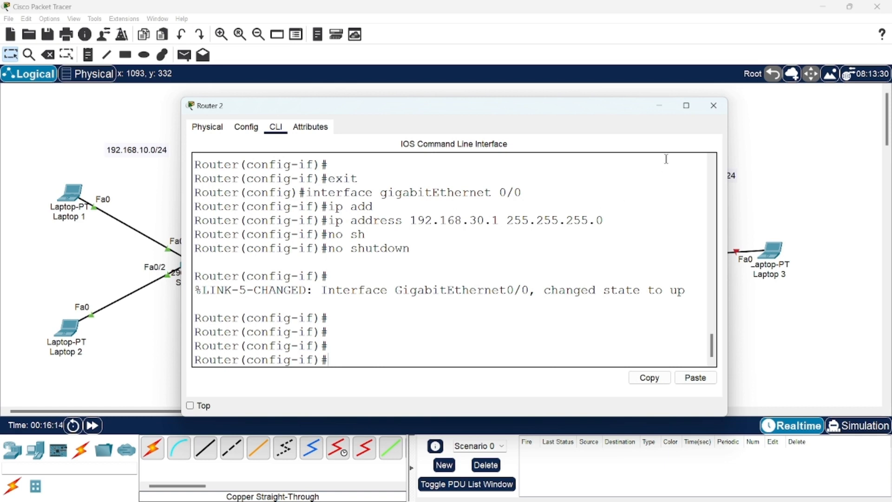
click(714, 106)
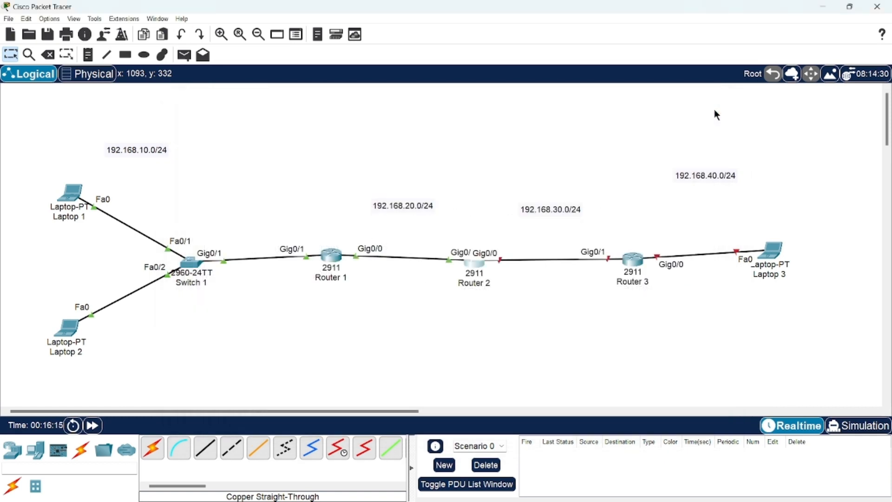
Step: Open Router 3's command line in a widened window and answer no to the initial configuration dialog
click(638, 264)
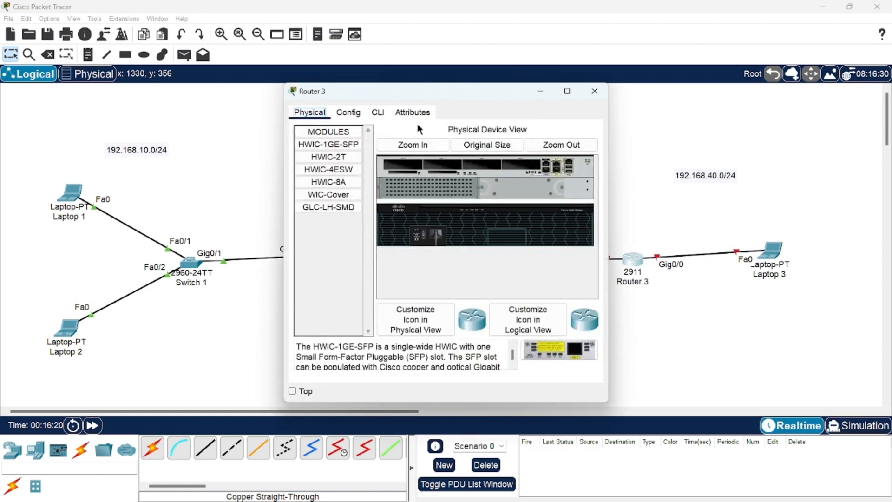
click(378, 114)
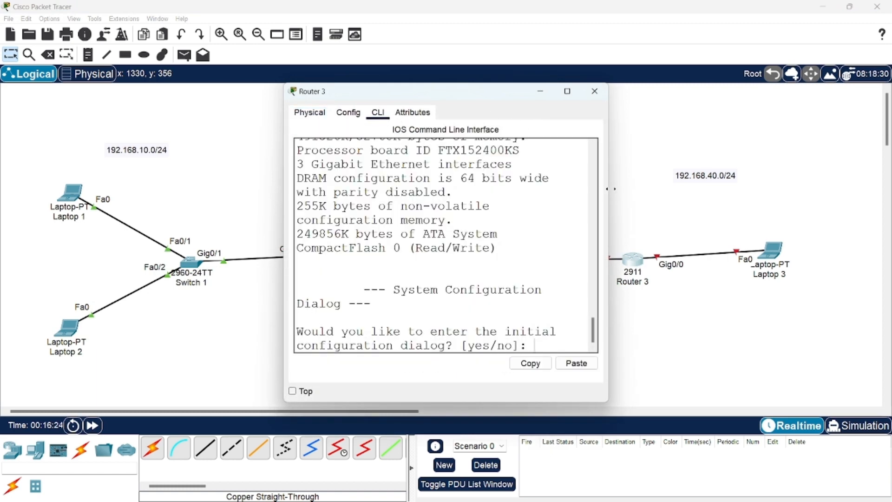
drag(610, 189, 821, 179)
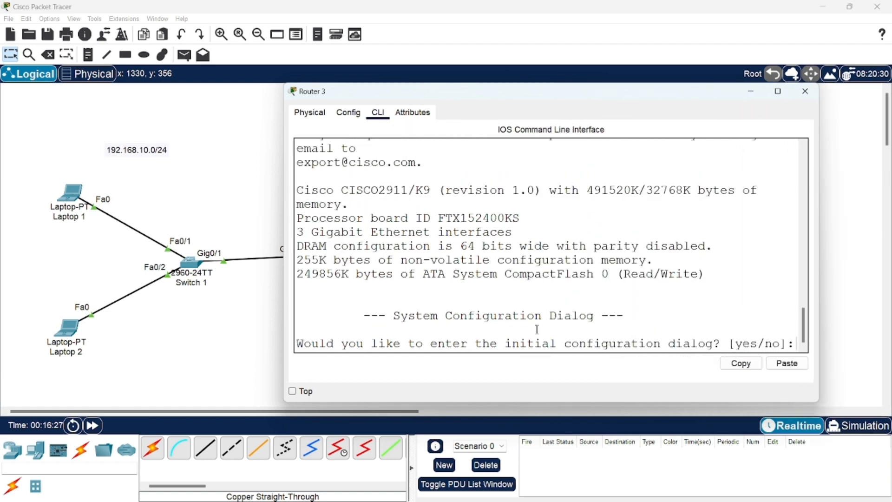
text(no)
key(Return)
key(Return)
key(Return)
key(Return)
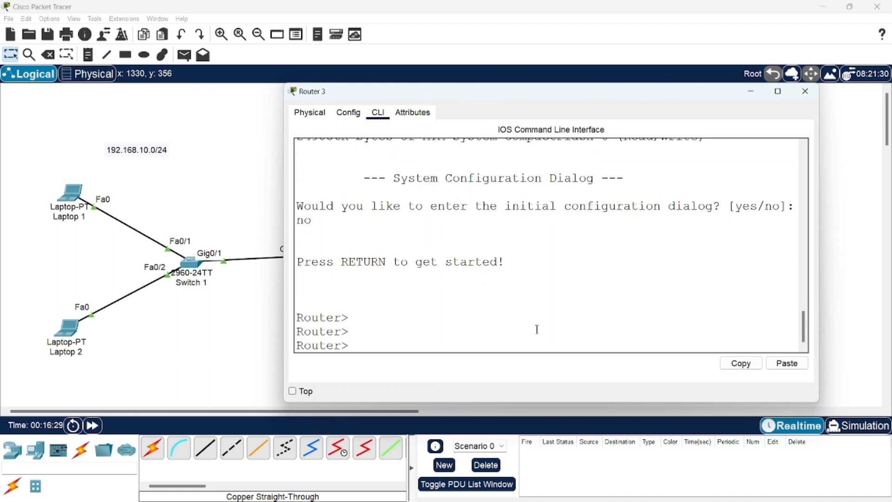
Step: Enter privileged mode with enable on Router 3 and start global configuration with configure terminal
text(en)
key(Return)
key(Return)
key(Return)
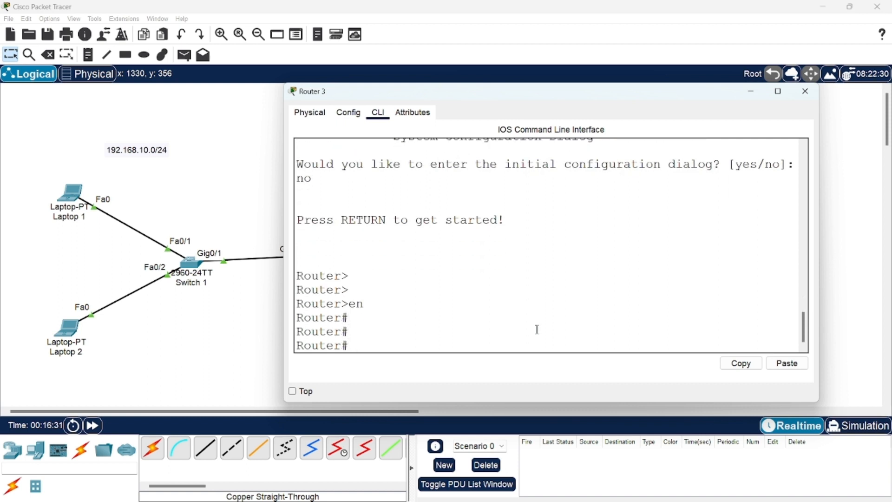
text(conf)
key(Tab)
text(ter)
key(Tab)
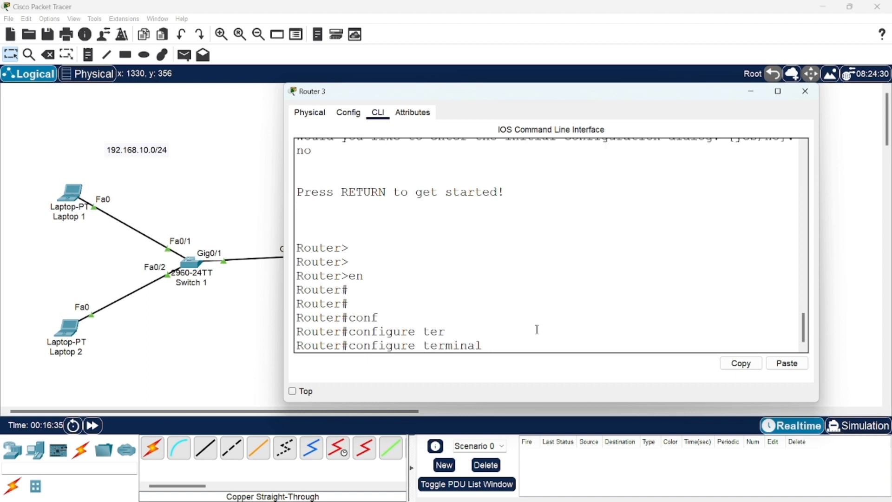
key(Return)
key(Return)
key(Return)
key(Return)
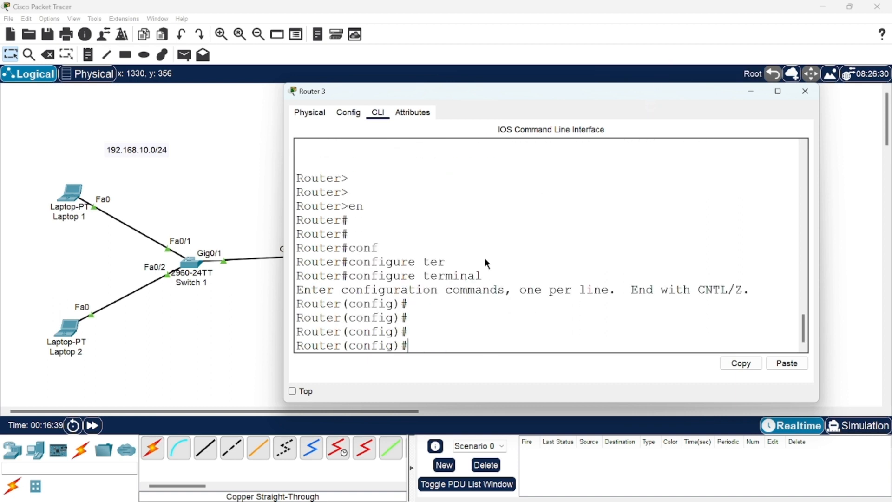
Step: Enter interface configuration for gigabitEthernet 0/1, the Router 3 port facing Router 2
drag(578, 94, 569, 306)
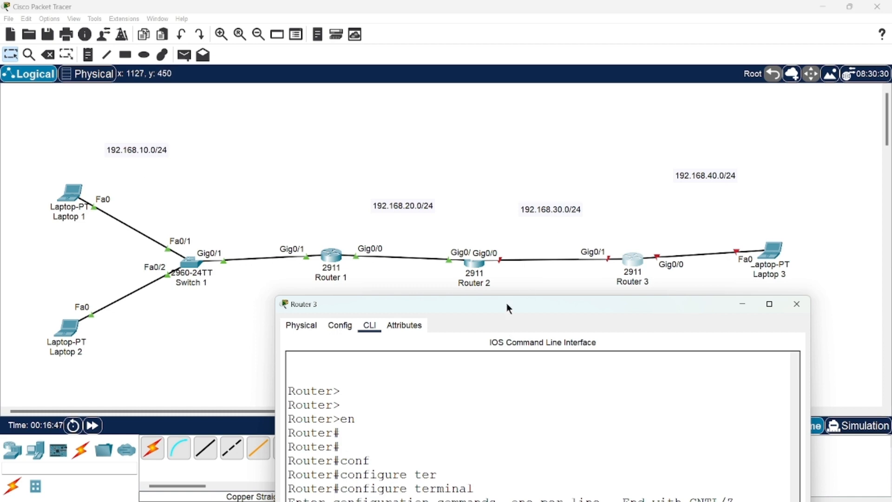
drag(509, 308, 399, 60)
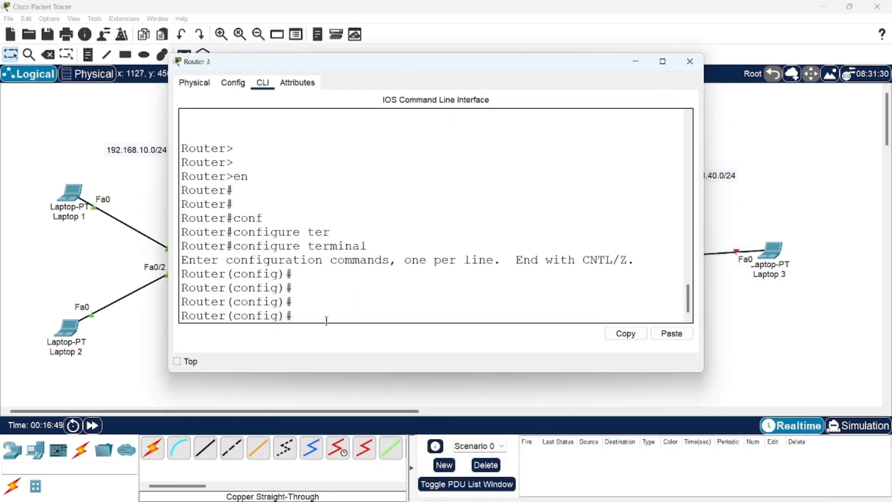
text(i)
text(nt)
key(Tab)
text(gi)
key(Tab)
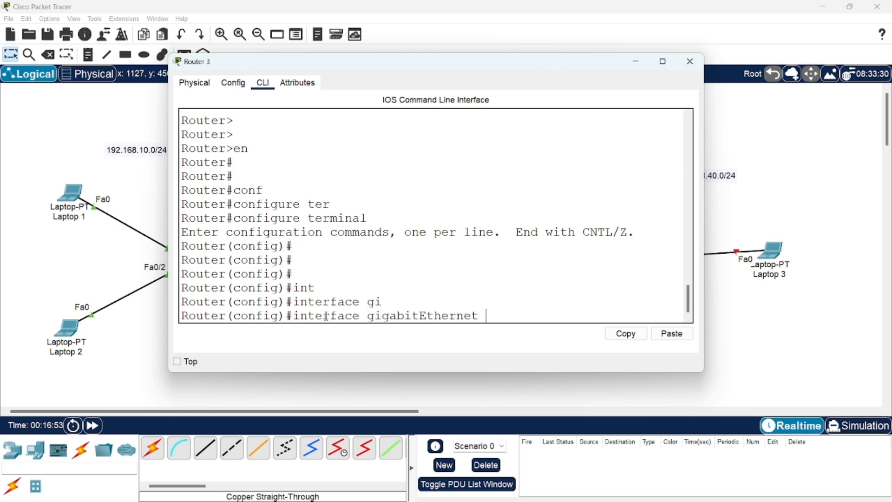
text(0/1)
drag(537, 71, 523, 308)
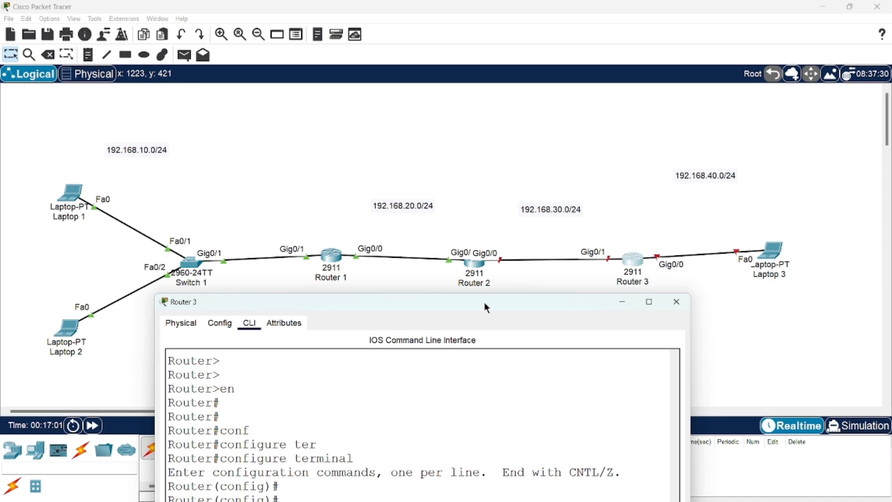
drag(484, 302, 491, 60)
key(Return)
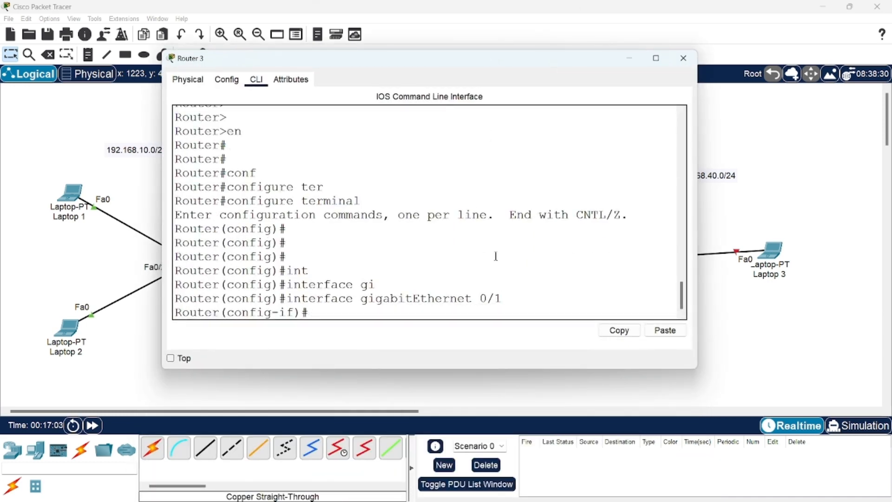
key(Return)
key(Return)
Step: Assign IP address 192.168.30.2 with subnet mask 255.255.255.0 to Router 3's GigabitEthernet 0/1 interface
text(ip add)
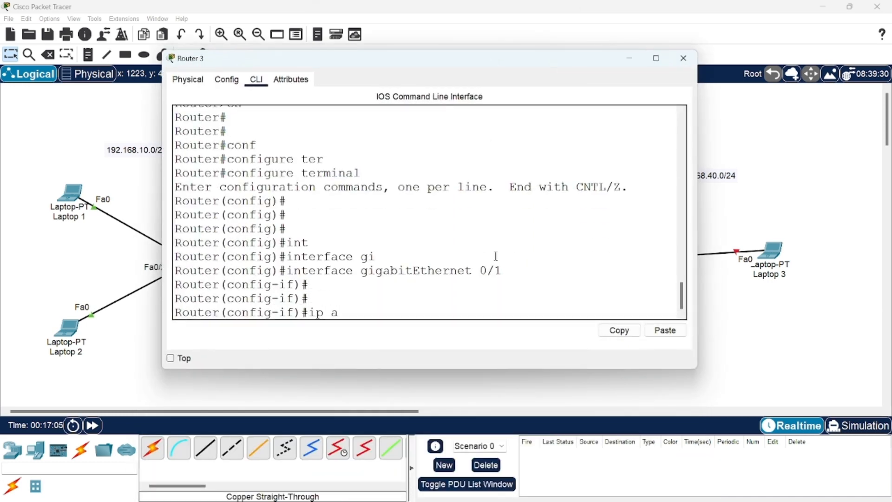
key(Tab)
text(19)
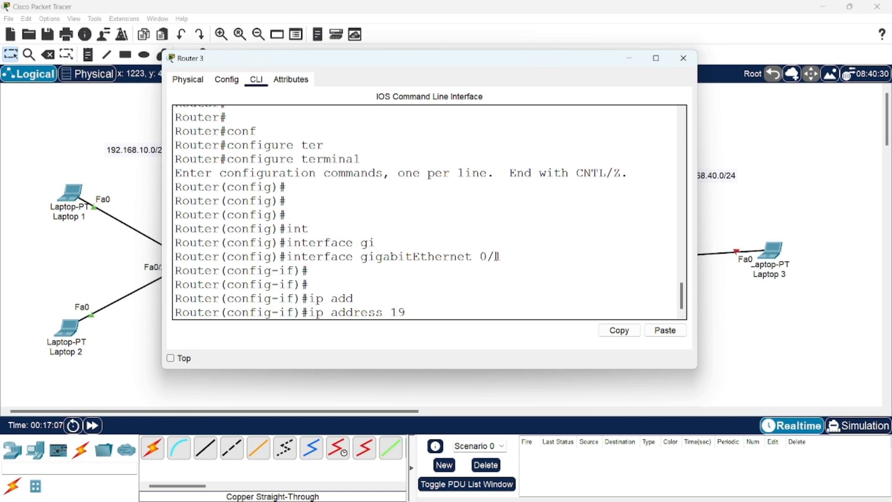
text(2.168.30)
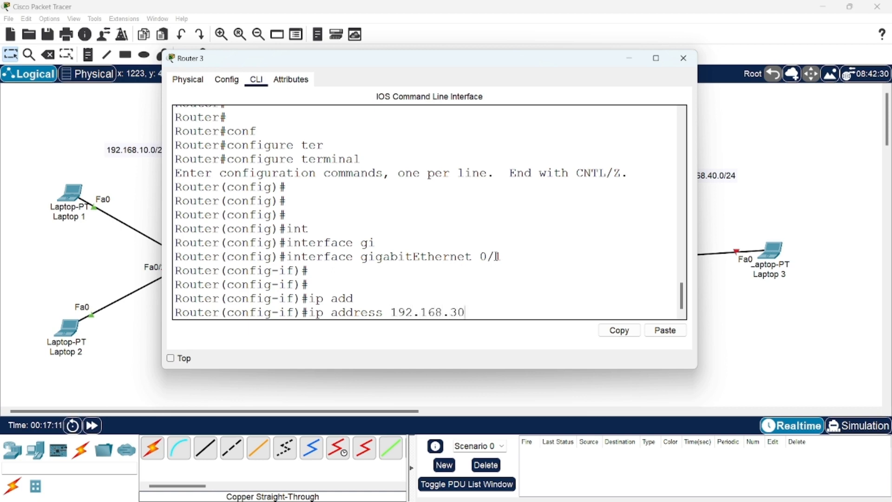
text(.1)
drag(536, 57, 522, 360)
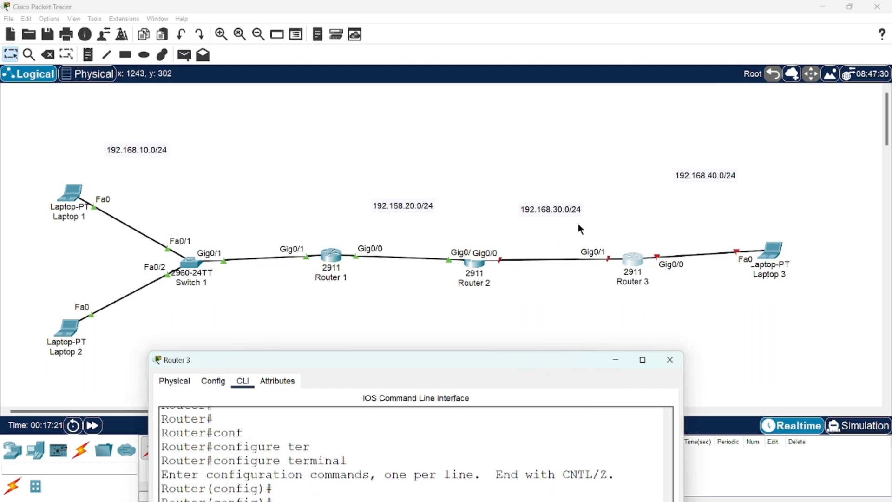
drag(506, 360, 489, 81)
key(BackSpace)
key(BackSpace)
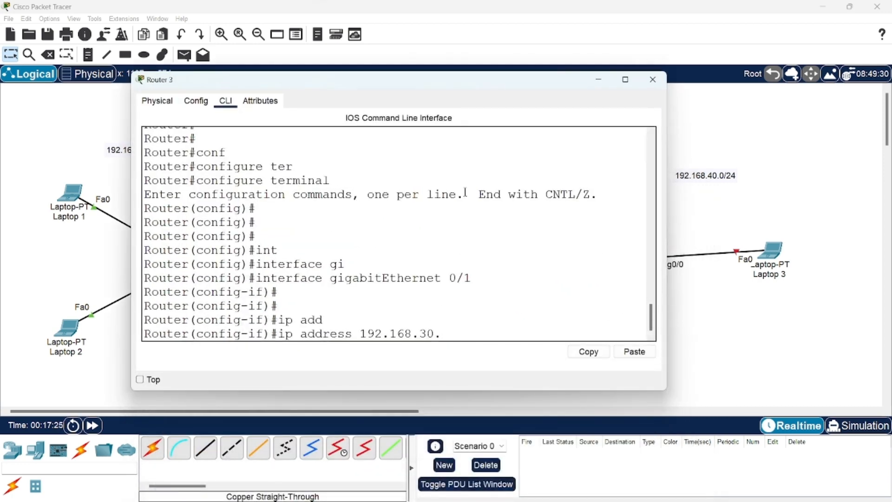
text(2 255.255.255.0)
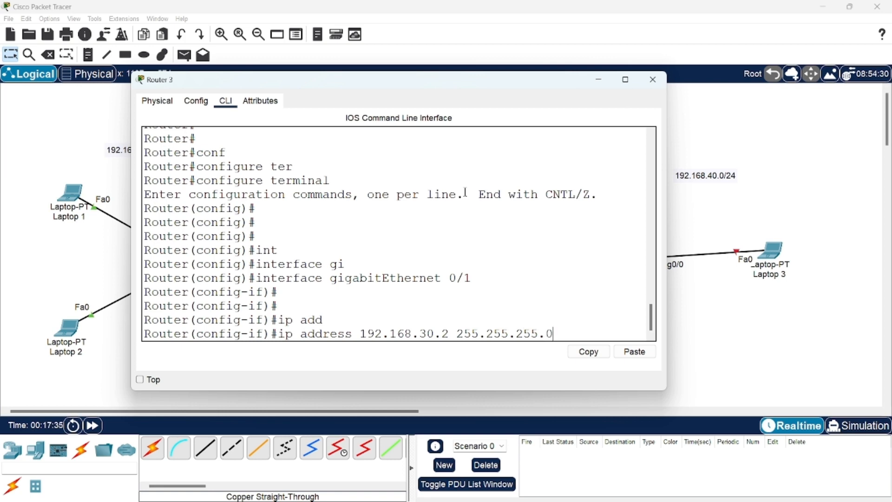
key(Return)
Step: Enable Router 3's GigabitEthernet 0/1 interface with no shutdown and check its link in the topology
text(no sh)
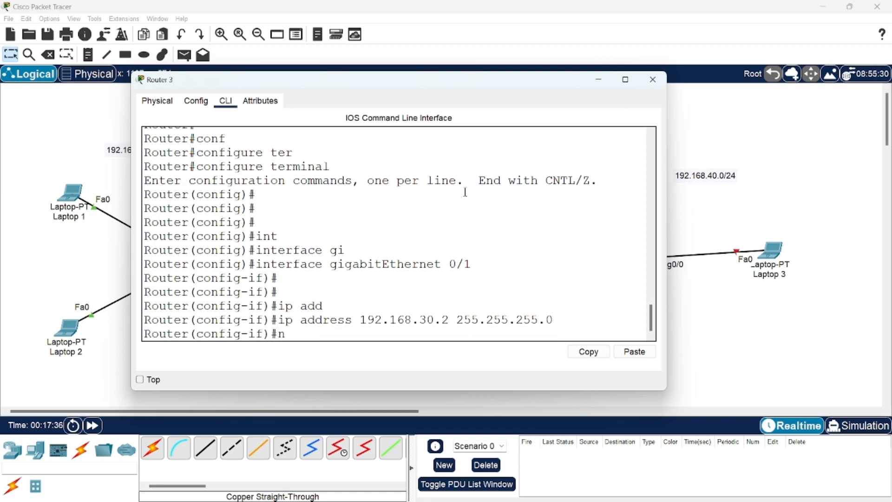
key(Tab)
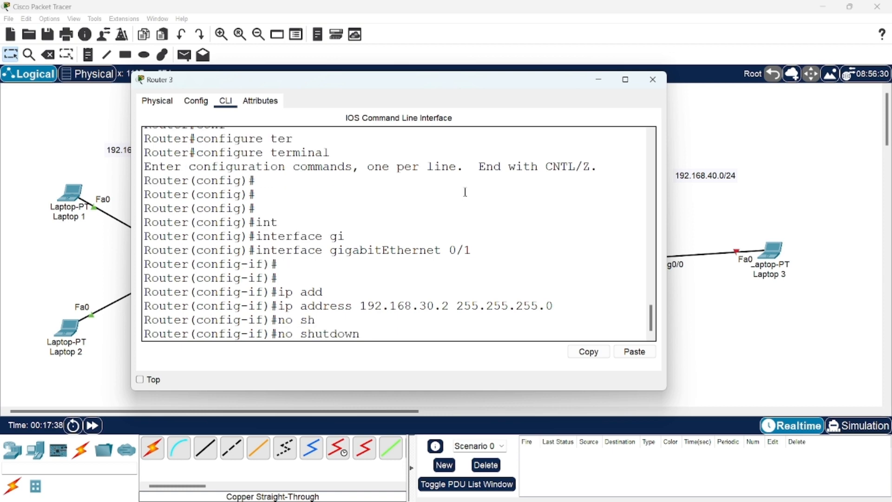
key(Return)
key(Return)
key(Return)
key(Return)
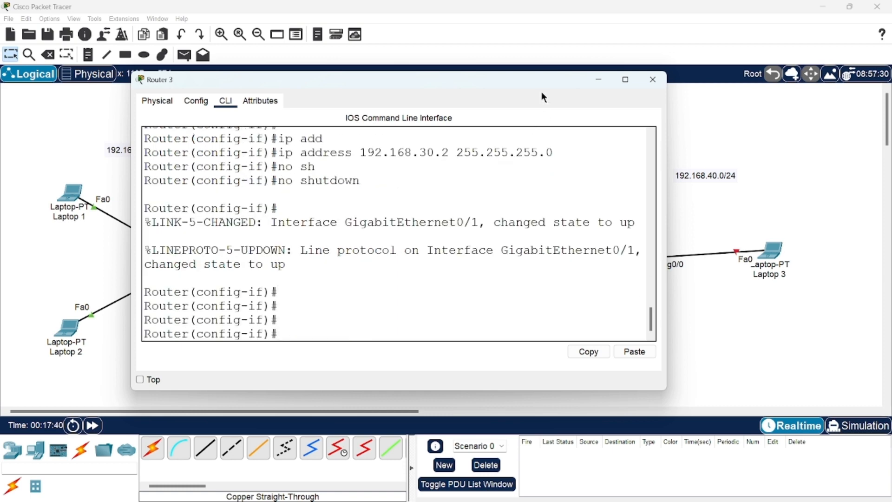
drag(526, 80, 552, 331)
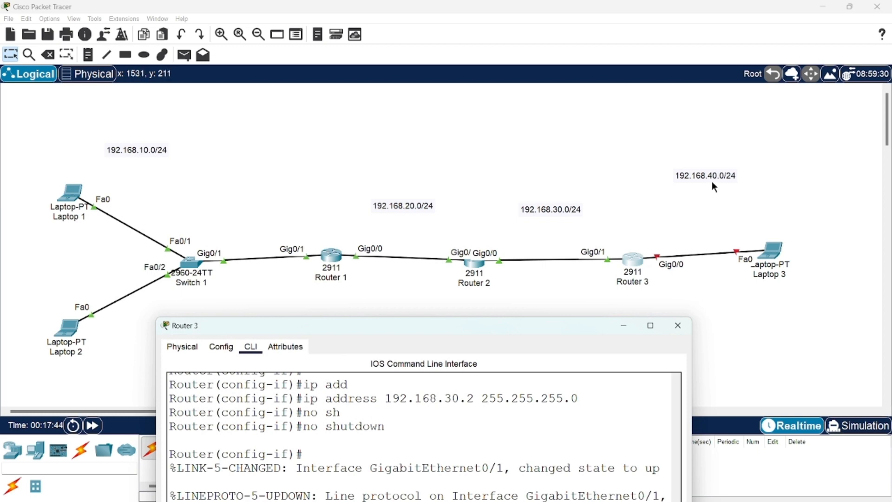
drag(489, 330, 416, 82)
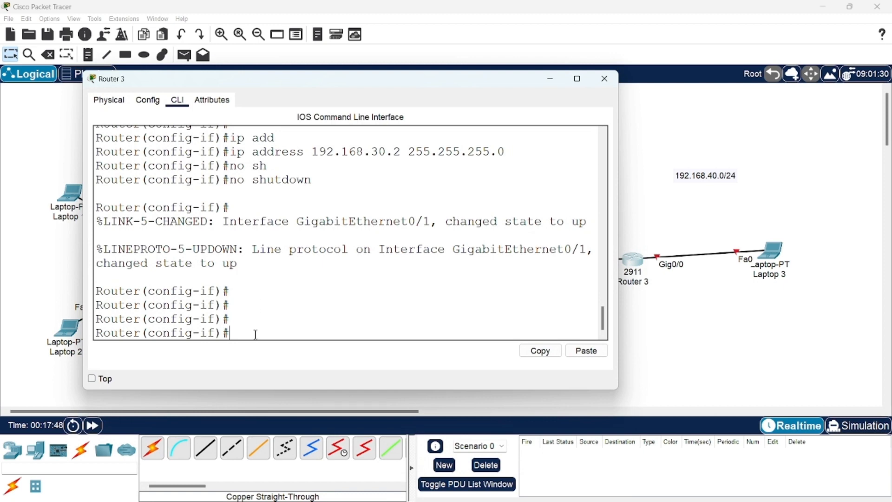
Step: Leave the current interface on Router 3 and enter configuration mode for interface gigabitEthernet 0/0
text(exit)
key(Return)
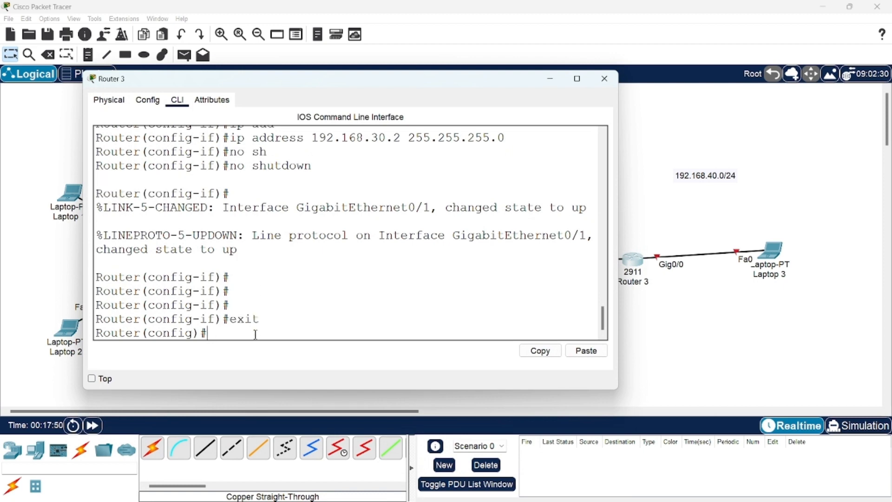
key(Up)
key(Up)
key(Up)
key(Up)
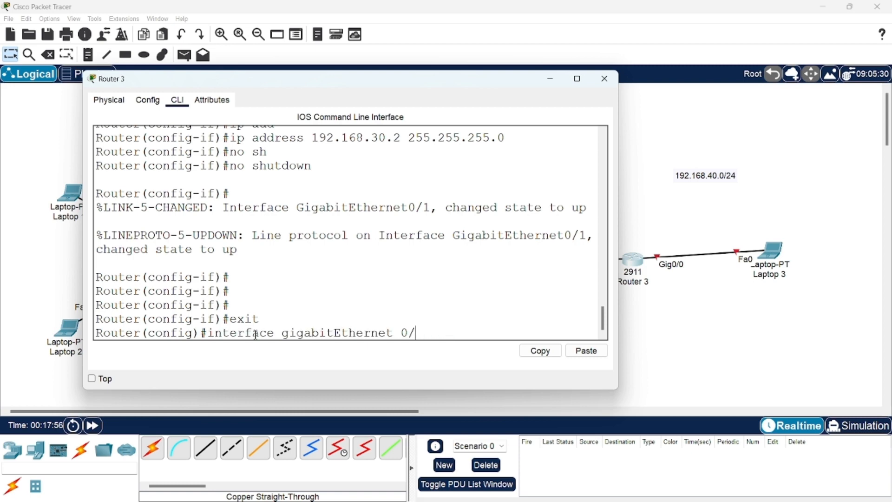
text(0)
key(Return)
key(Return)
key(Return)
key(Return)
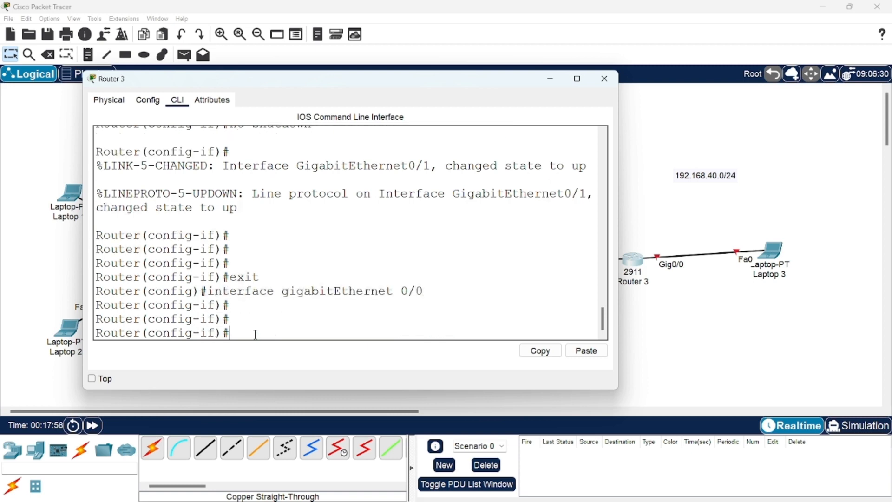
Step: Assign IP address 192.168.40.1 with mask 255.255.255.0 to Router 3's gigabitEthernet 0/0 interface
key(Up)
key(Up)
key(Up)
key(Up)
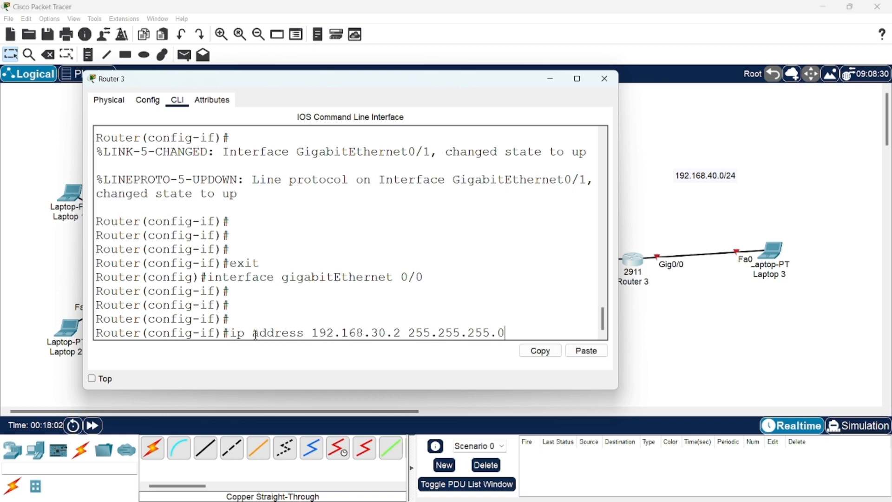
key(Left)
key(Left)
key(Left)
key(Left)
key(Left)
key(Left)
key(Left)
key(Left)
key(Left)
key(Left)
key(Left)
key(Left)
key(Left)
key(Left)
key(Left)
key(Left)
key(BackSpace)
text(4)
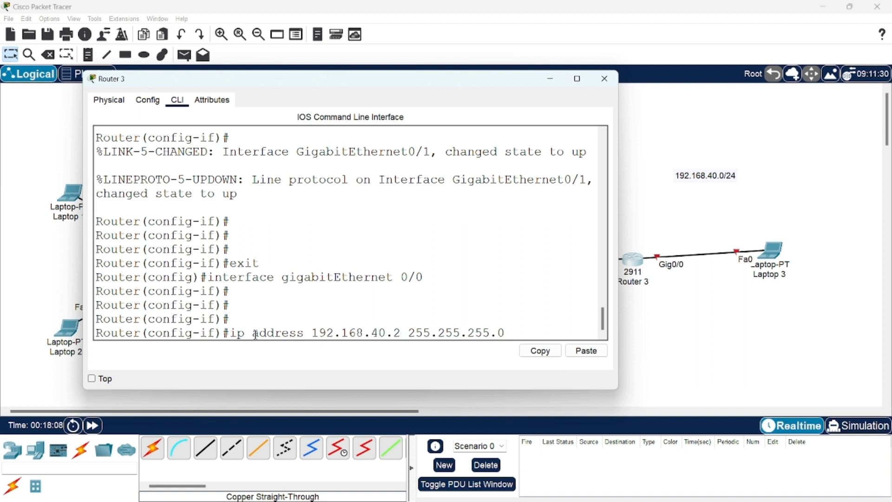
key(Right)
key(Right)
key(Right)
key(BackSpace)
text(1)
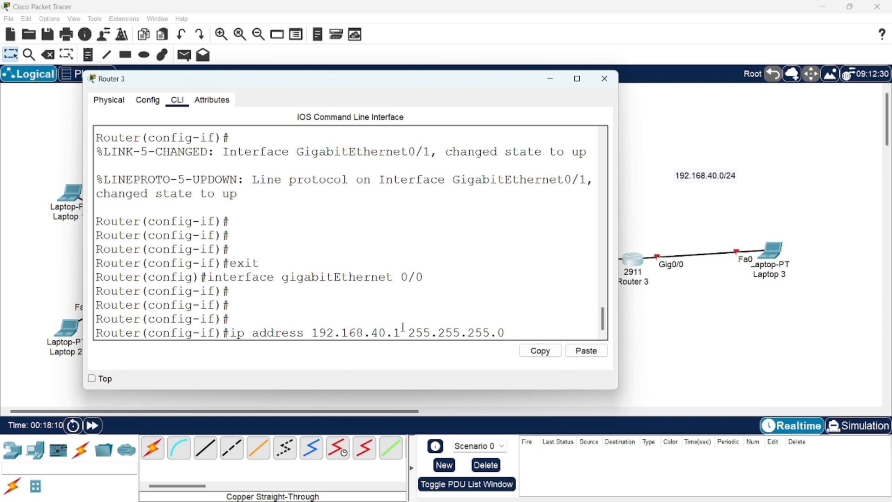
key(Return)
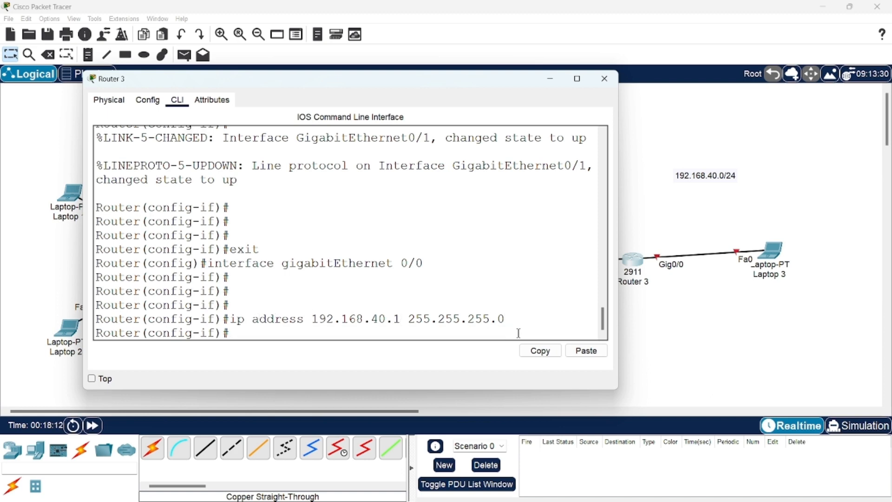
Step: Enable Router 3's gigabitEthernet 0/0 interface with the no shutdown command
text(no sh)
key(Tab)
key(Return)
key(Return)
key(Return)
key(Return)
key(Return)
key(Return)
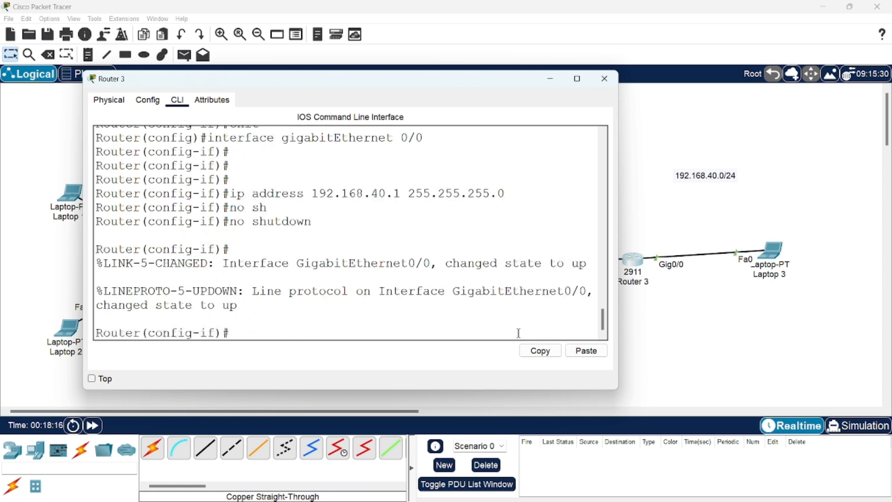
Step: Exit interface and global configuration modes on Router 3 to return to privileged EXEC mode
text(exi)
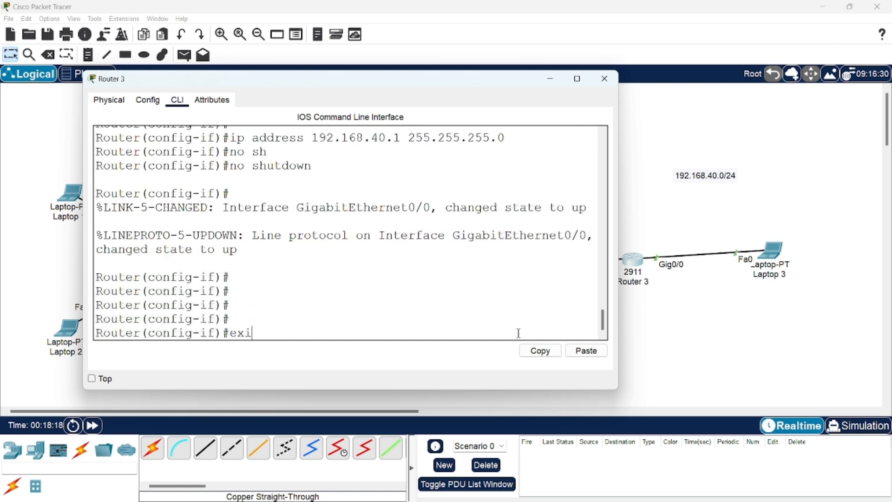
text(t)
key(Return)
key(Return)
key(Return)
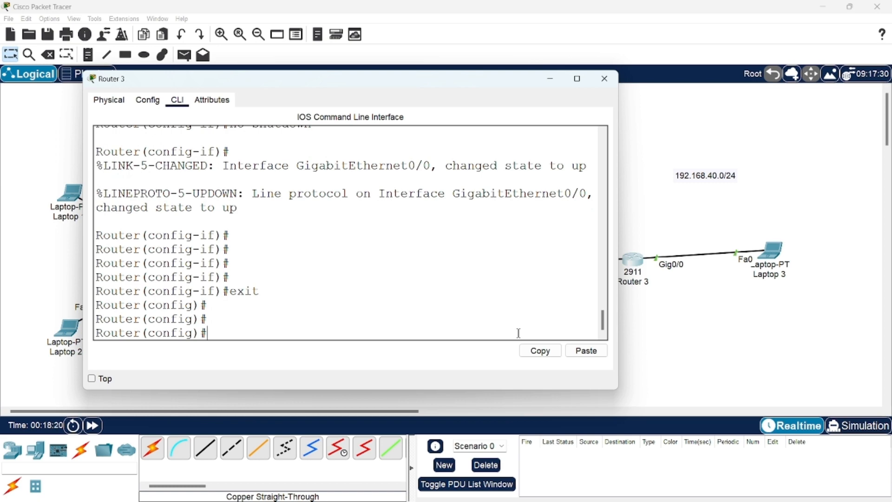
text(exit)
key(Return)
key(Return)
key(Return)
key(Return)
key(Return)
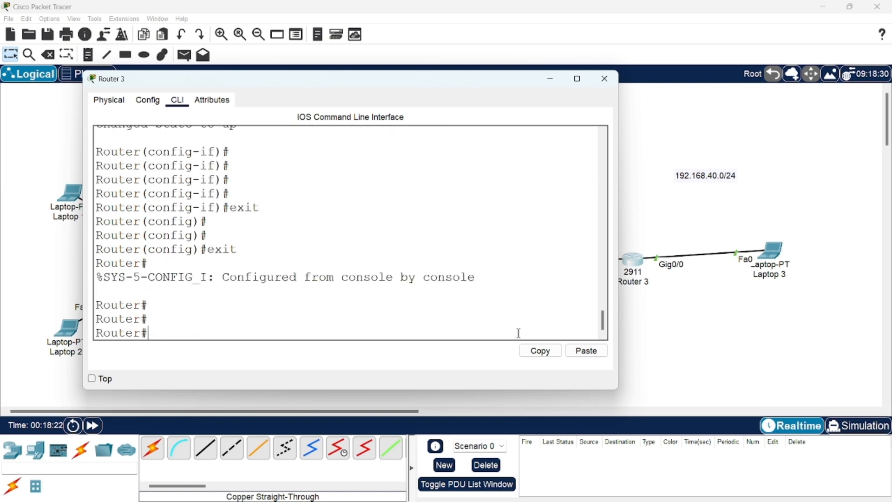
Step: Save Router 3's running configuration with the write command and close the router's window
text(wri)
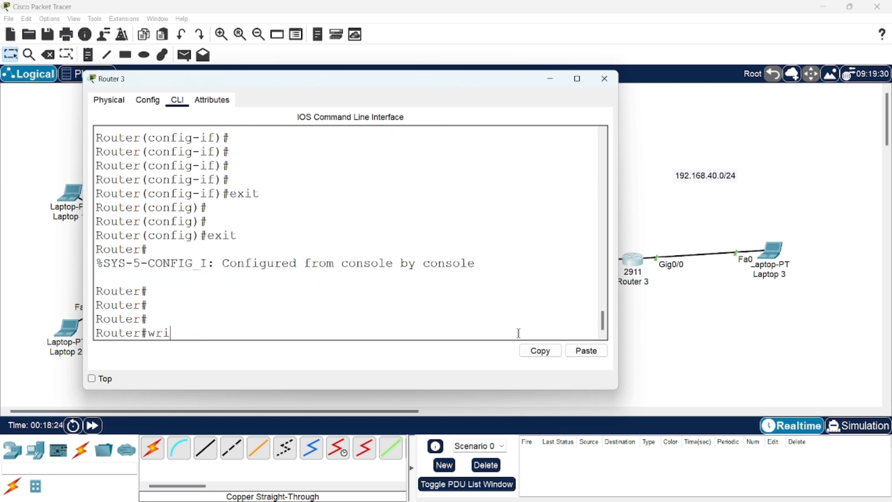
key(Tab)
key(Return)
key(Return)
key(Return)
key(Return)
key(Return)
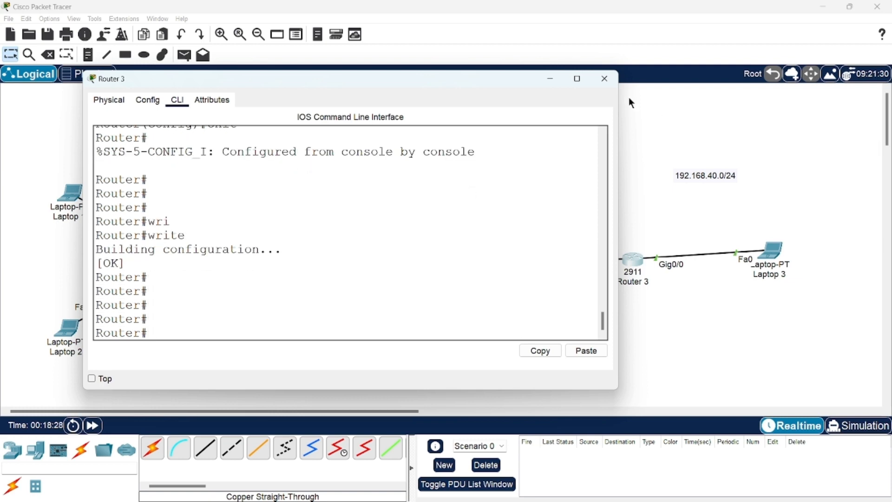
drag(485, 80, 577, 344)
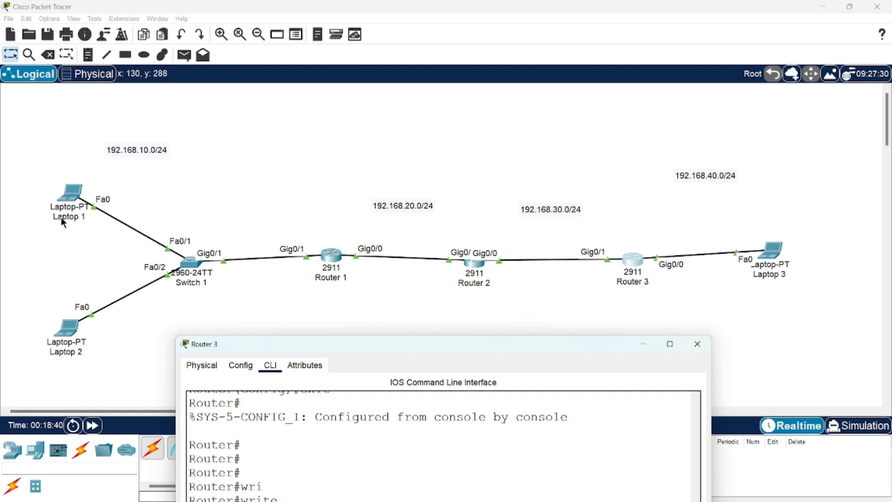
click(696, 346)
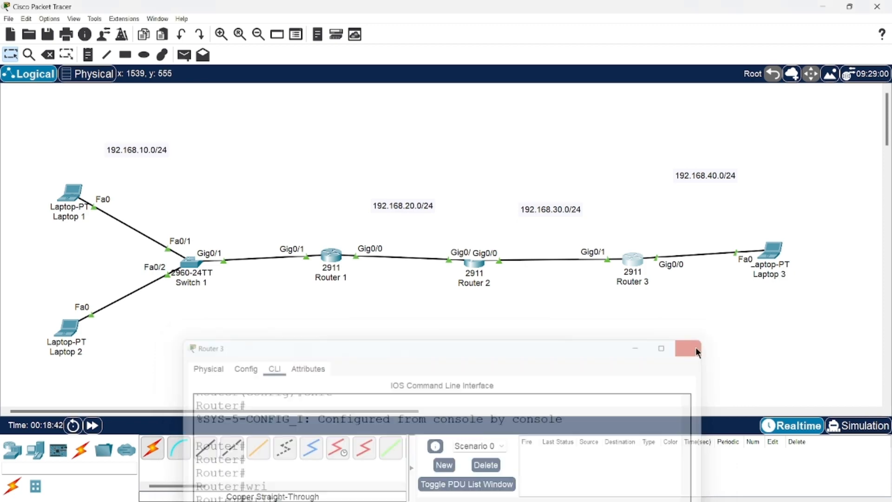
Step: Open Router 2's command line and exit its configuration modes back to privileged EXEC mode
click(474, 269)
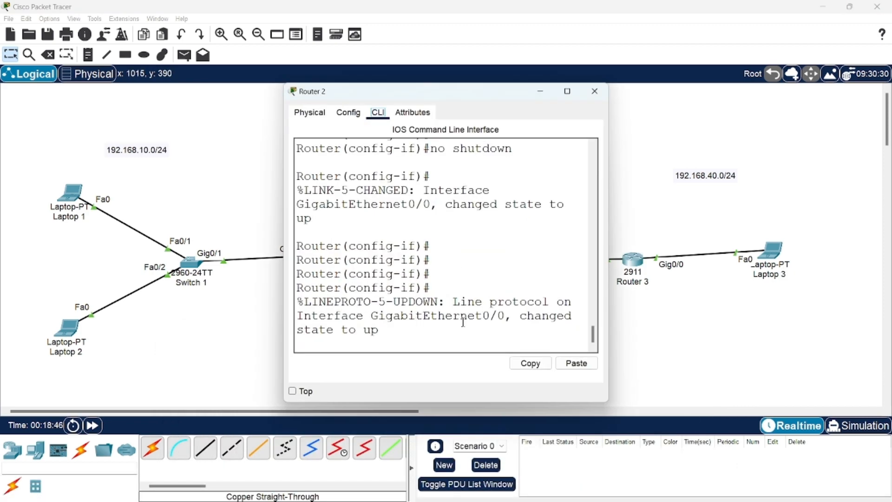
click(503, 330)
key(Return)
key(Return)
key(Return)
key(Return)
key(Return)
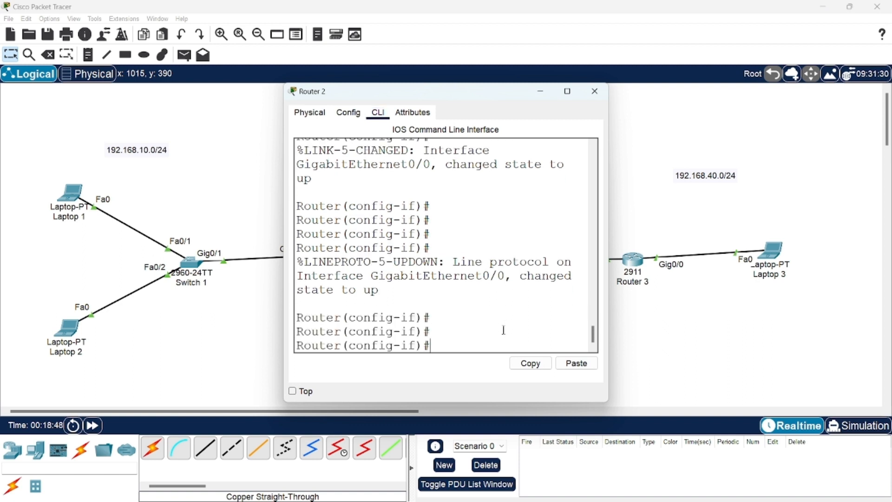
text(exit)
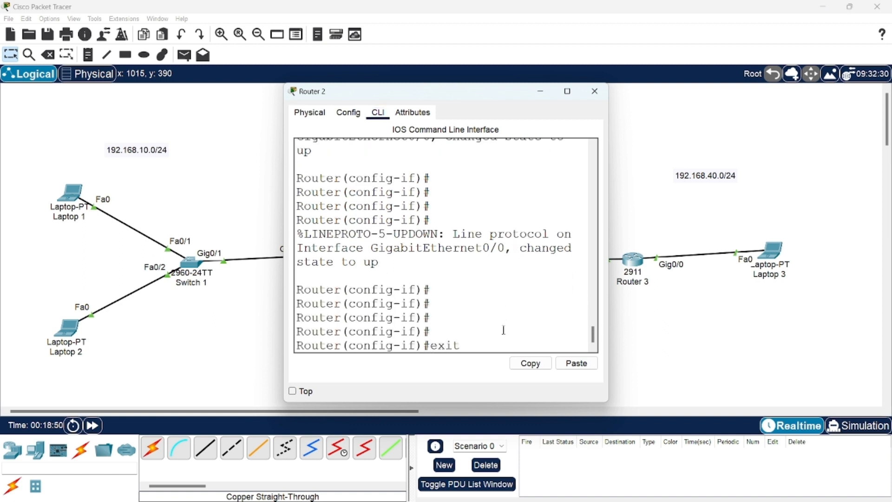
key(Return)
key(Return)
key(Return)
text(exit)
key(Return)
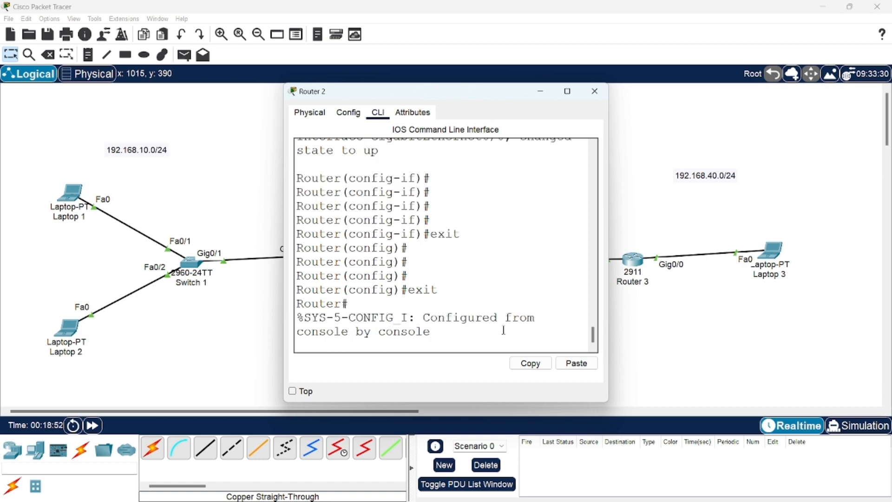
Step: Save Router 2's configuration with the wr command and close the router's window
key(Return)
key(Return)
text(wr)
key(Return)
key(Return)
key(Return)
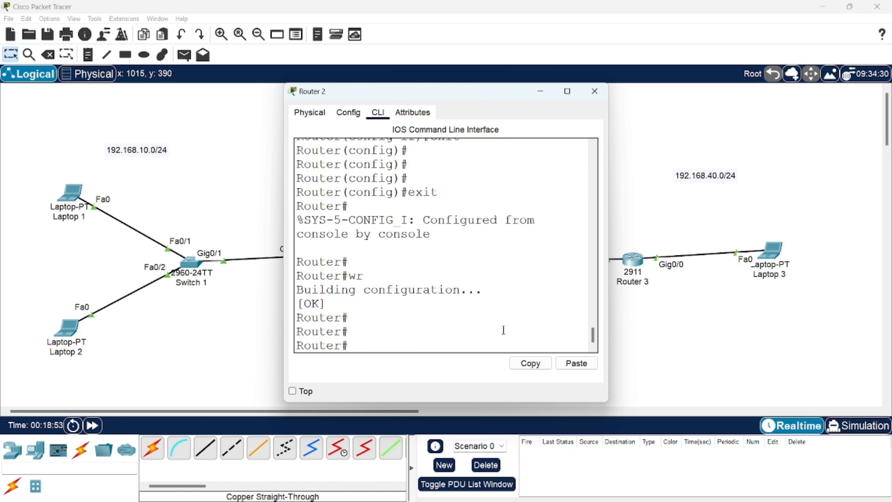
click(594, 91)
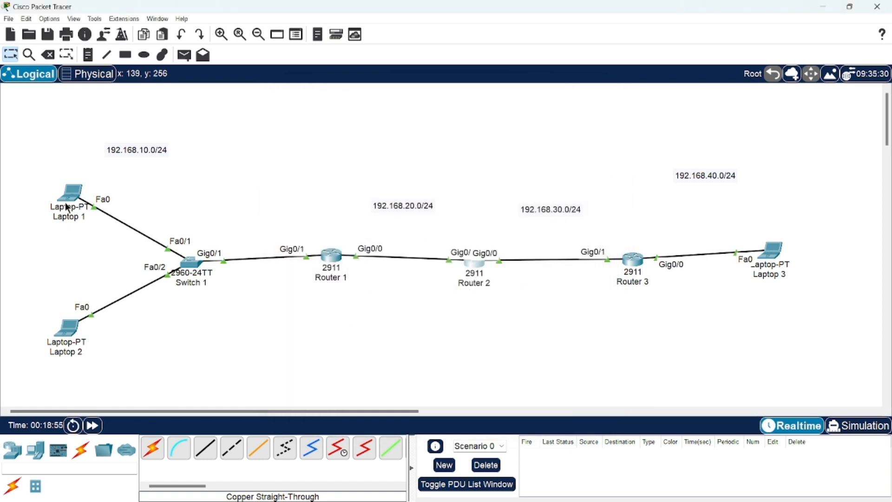
Step: Ping 192.168.40.101 from Laptop 1's Command Prompt, widen the window to read the replies, and close it
click(73, 191)
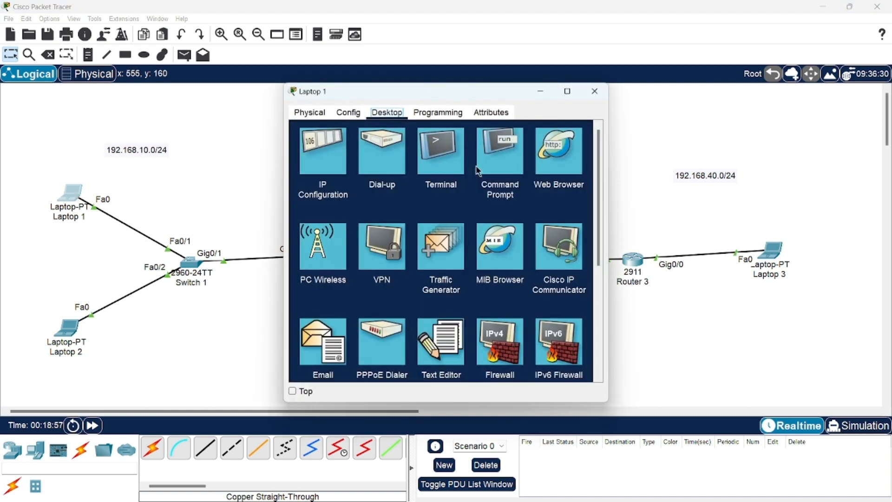
click(500, 167)
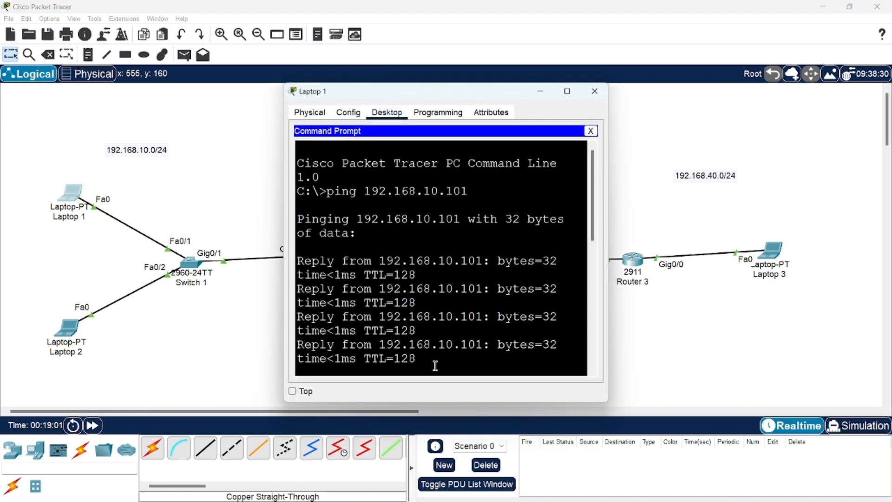
key(Return)
key(Return)
key(Return)
key(Return)
key(Up)
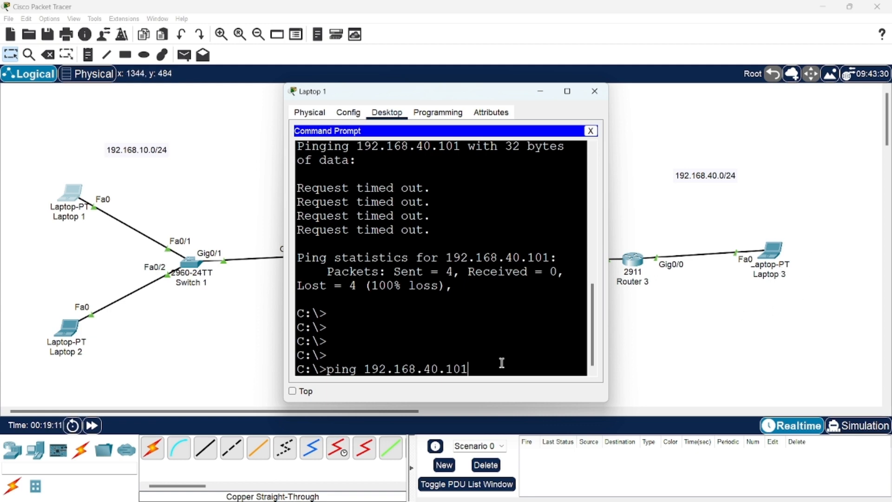
key(Return)
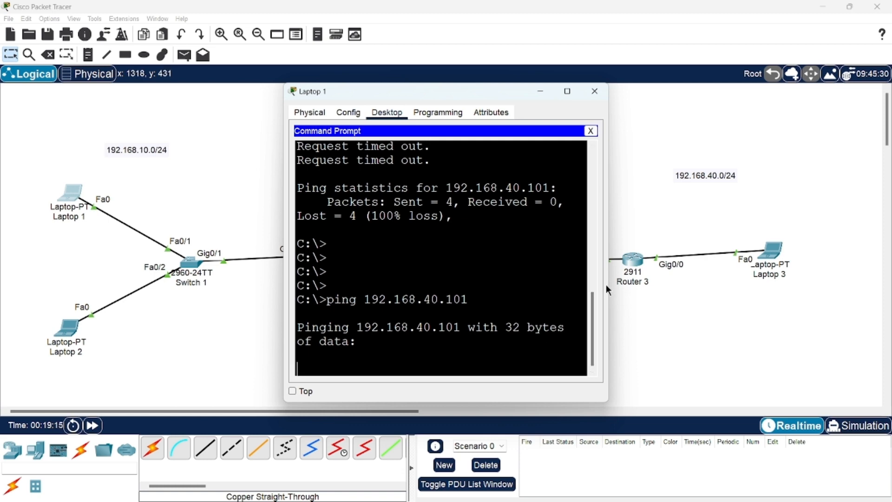
drag(606, 284, 693, 284)
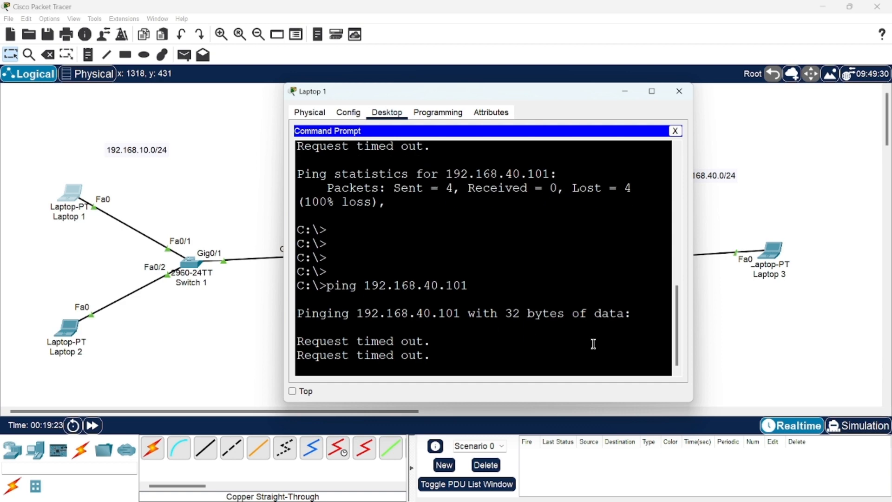
click(678, 94)
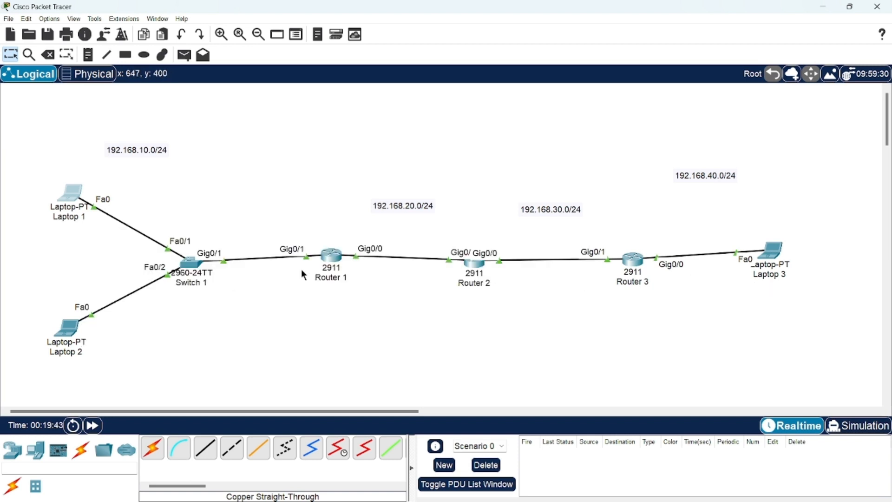
Step: Open Router 1's command line, widen its window, and exit the configuration modes to privileged EXEC mode
mouse_move(327, 278)
mouse_move(337, 261)
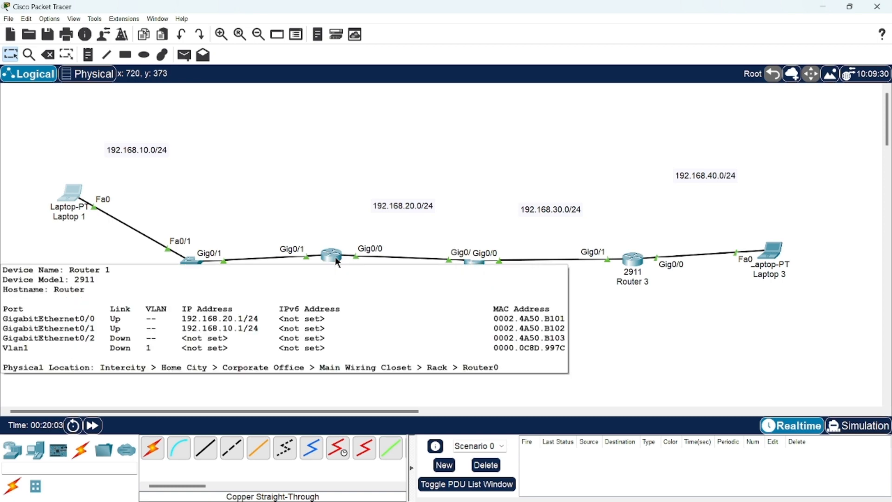
click(337, 262)
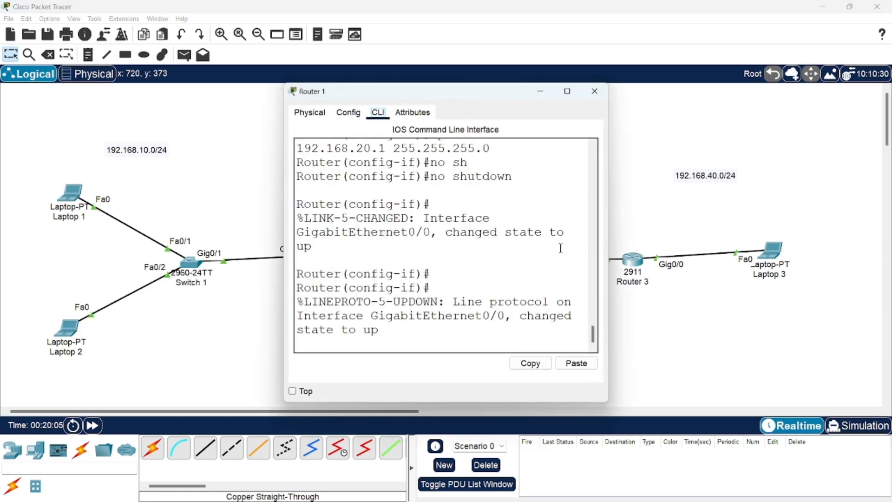
drag(608, 238, 783, 239)
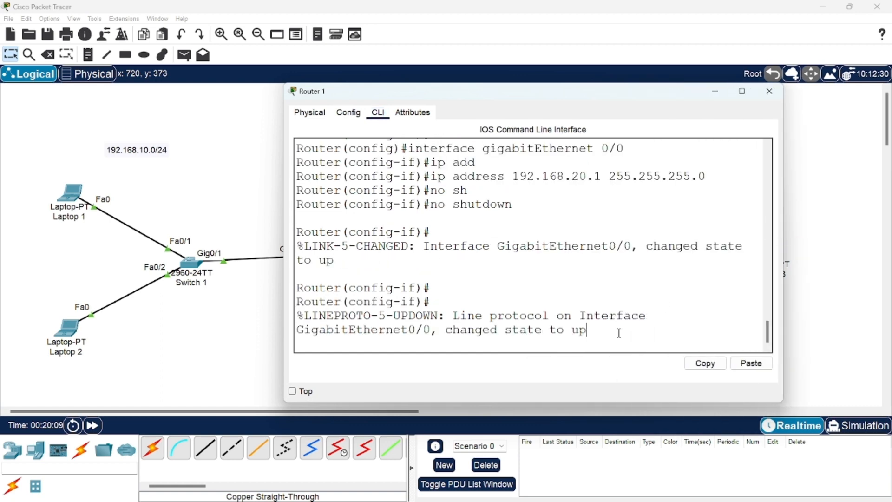
key(Return)
key(Return)
key(Return)
key(Return)
key(Return)
text(exit)
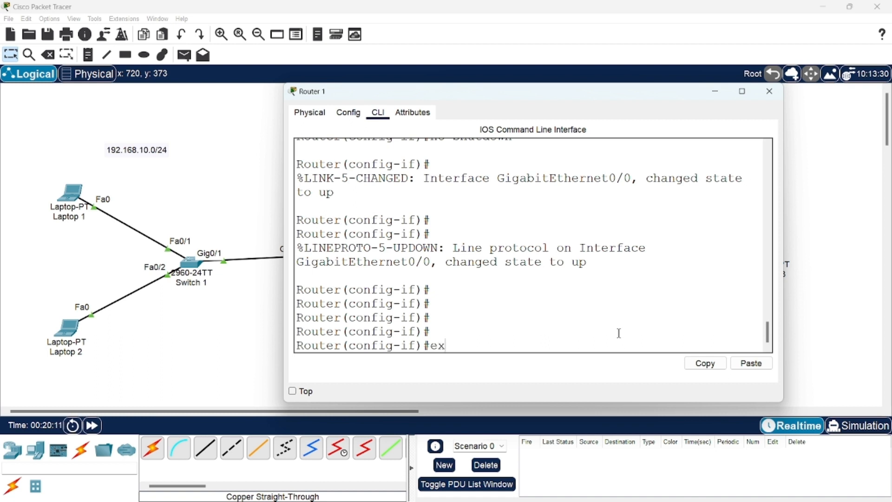
key(Return)
key(Return)
key(Return)
key(Return)
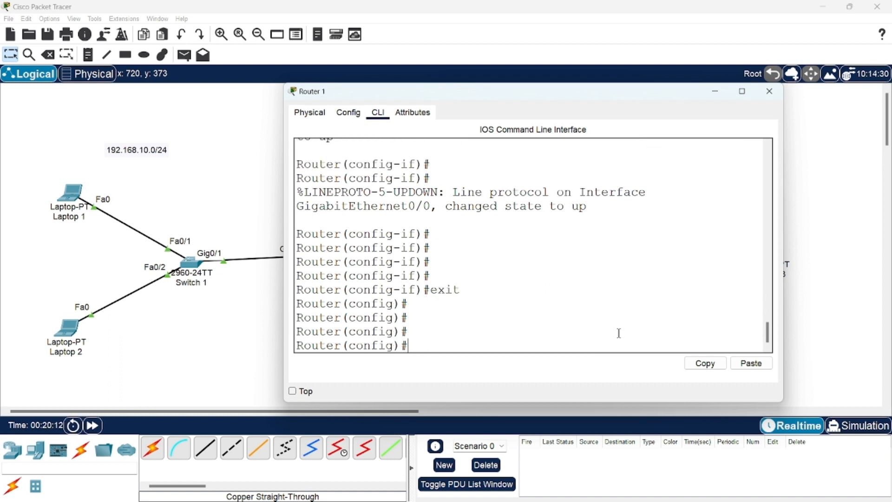
text(exit)
key(Return)
key(Return)
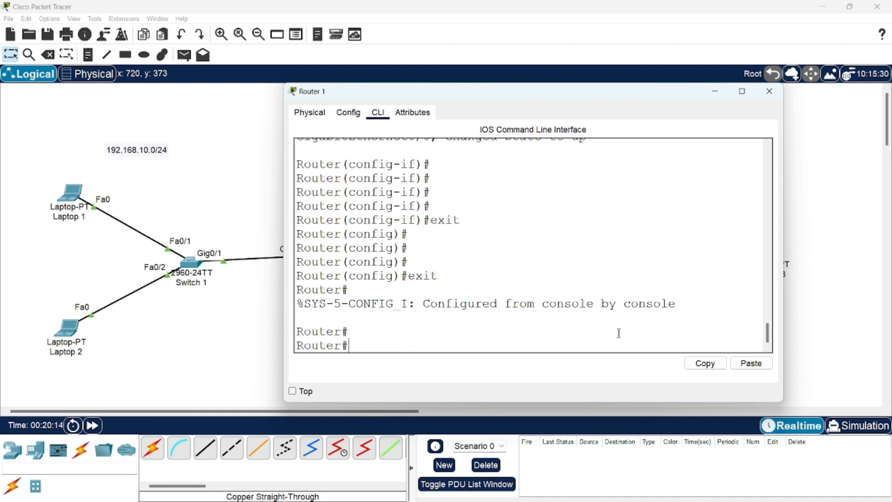
Step: Display Router 1's routing table with the show ip route command
text(sh)
key(Tab)
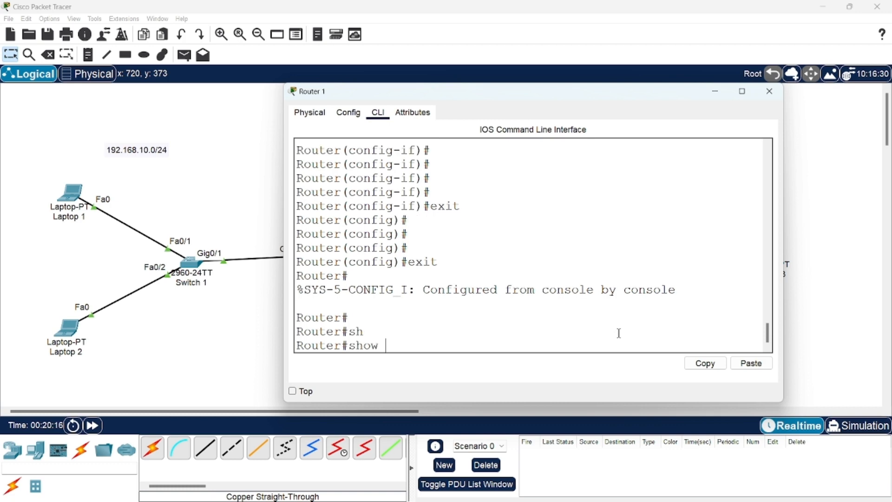
text(ip route)
key(Tab)
key(Return)
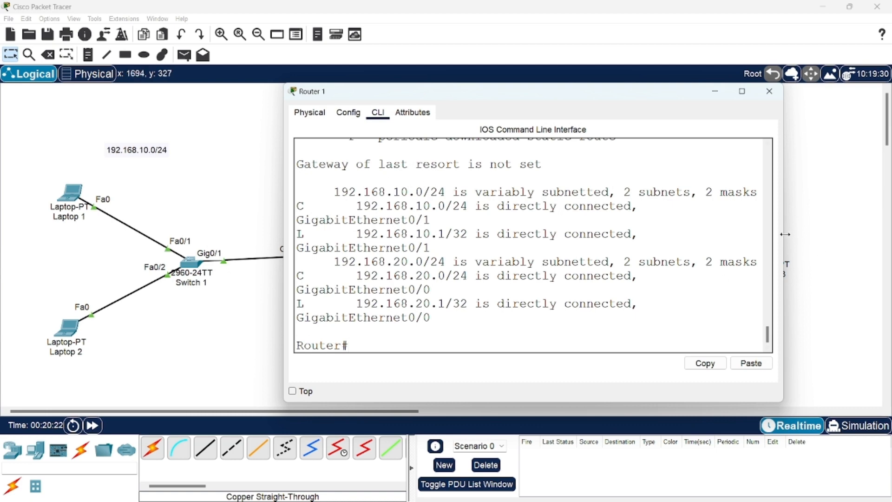
Step: Highlight the 192.168.10.0/24 and 192.168.20.0/24 networks in Router 1's routing table and close the router's window
drag(783, 229, 859, 230)
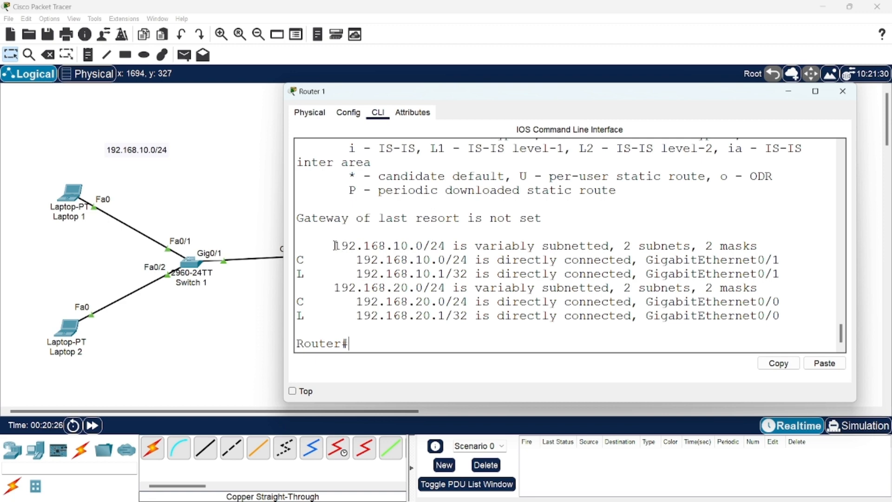
drag(334, 245, 444, 246)
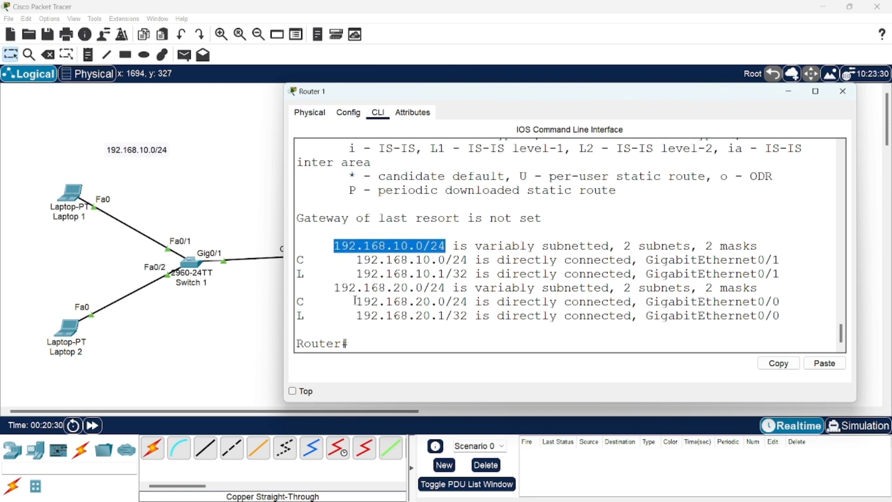
drag(355, 300, 445, 288)
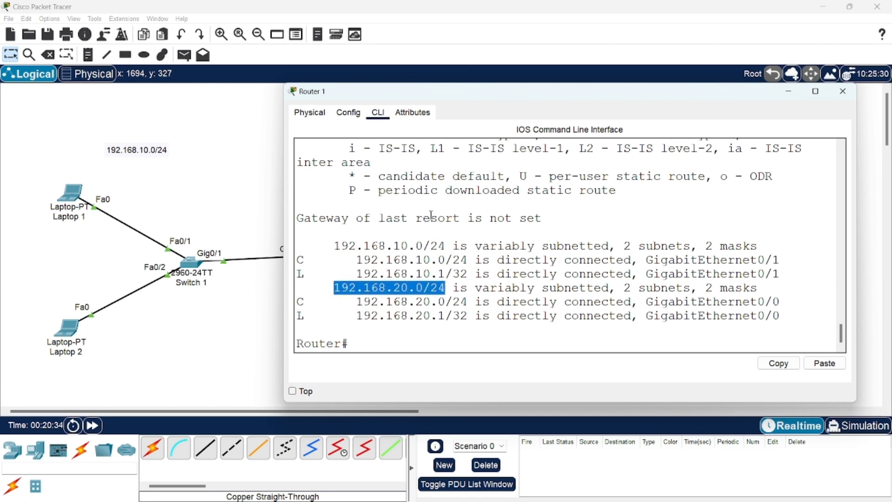
click(844, 92)
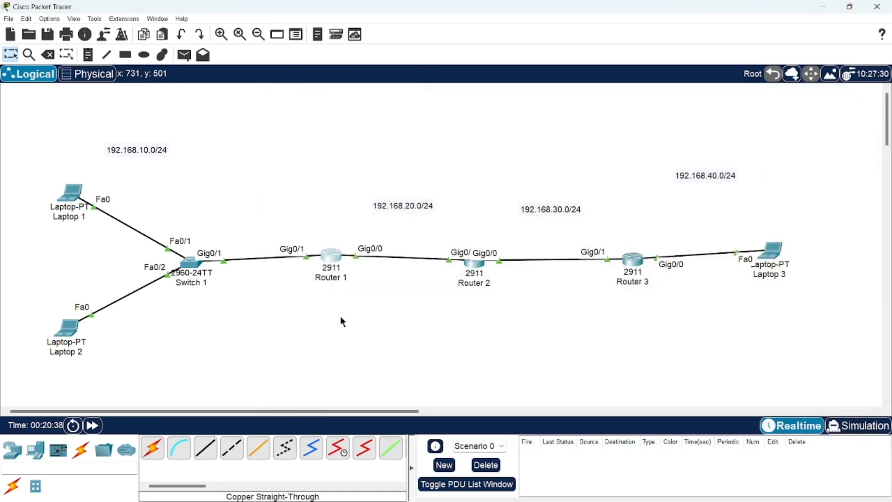
Step: Open Router 3's command line and display its routing table with the show ip route command
click(639, 263)
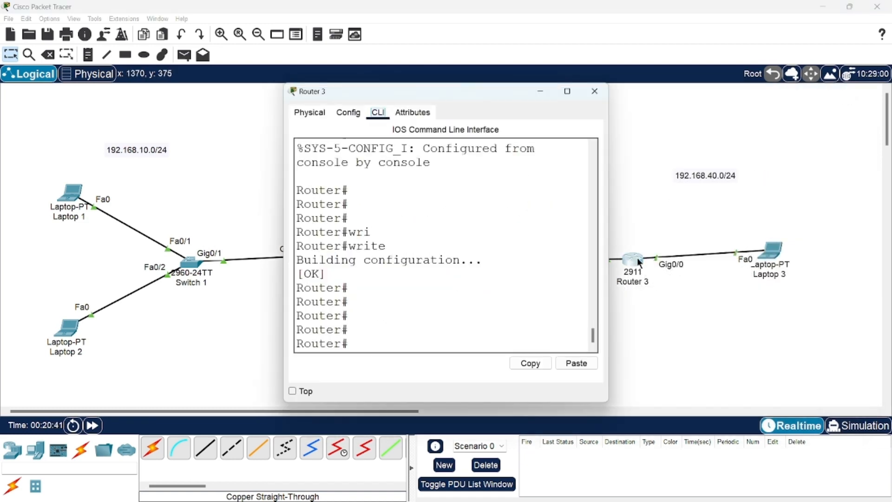
click(361, 346)
text(sh ip rou)
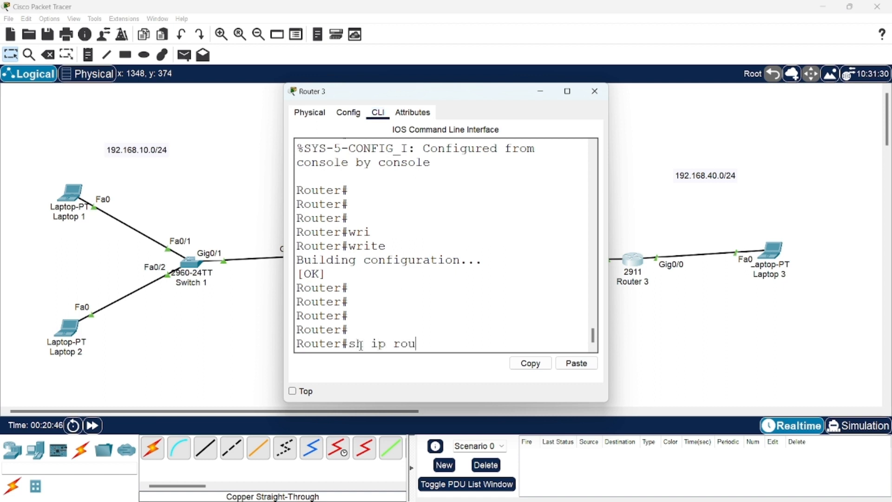
key(Tab)
key(Return)
key(Return)
key(Return)
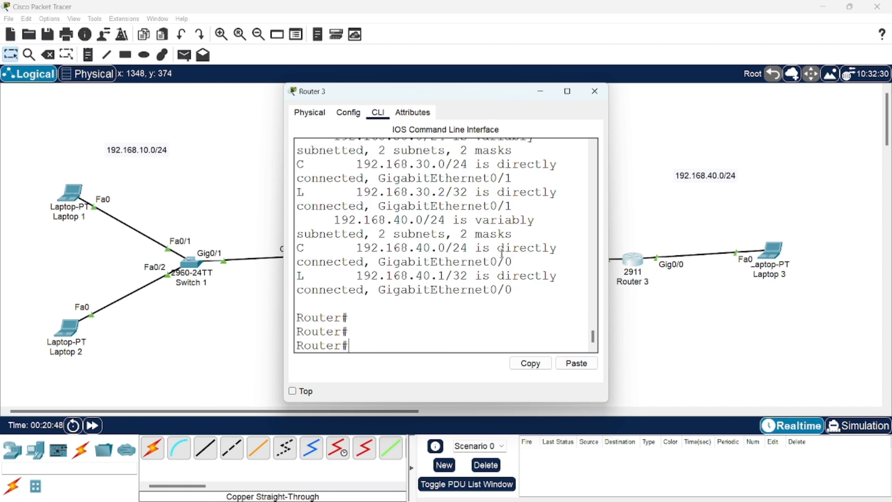
Step: Highlight the 192.168.30.0/24 and 192.168.40.0/24 networks in Router 3's routing table, compare them with the topology, and close the window
drag(611, 255, 818, 255)
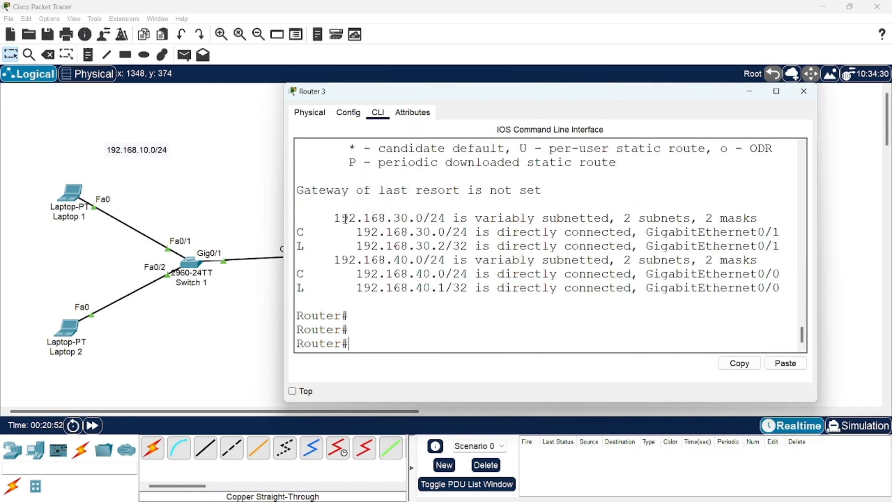
drag(332, 218, 457, 218)
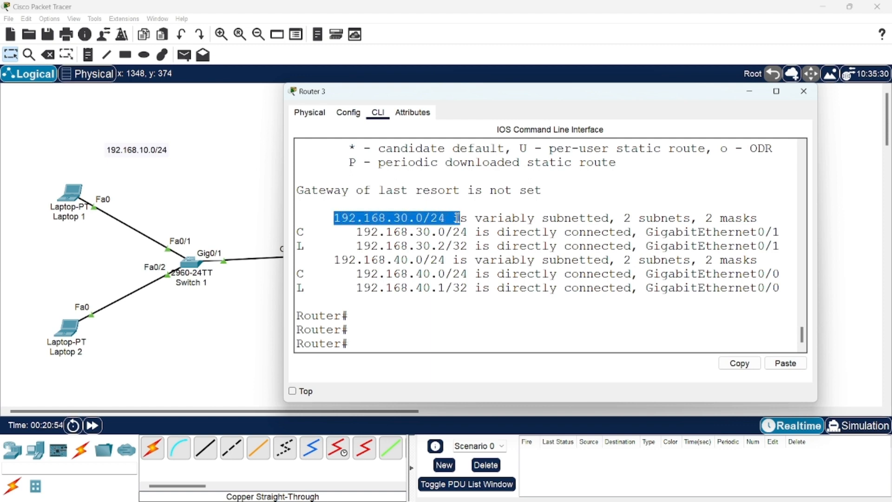
drag(334, 260, 461, 260)
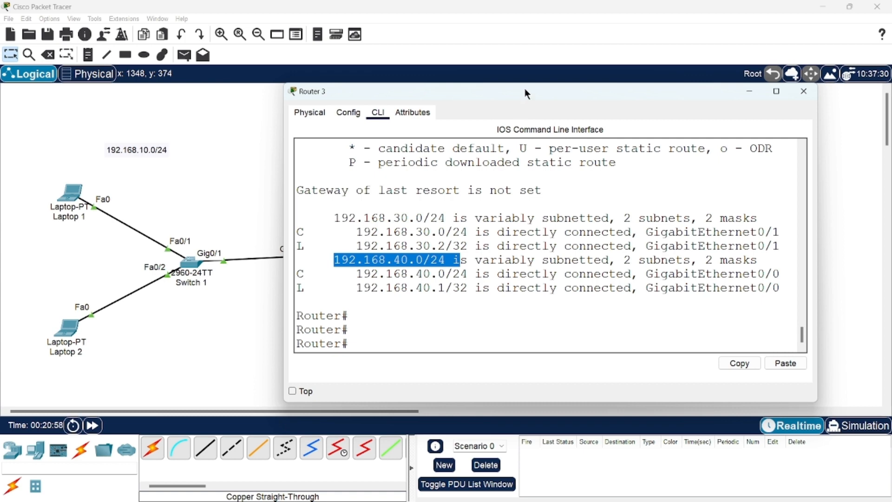
drag(525, 88, 541, 286)
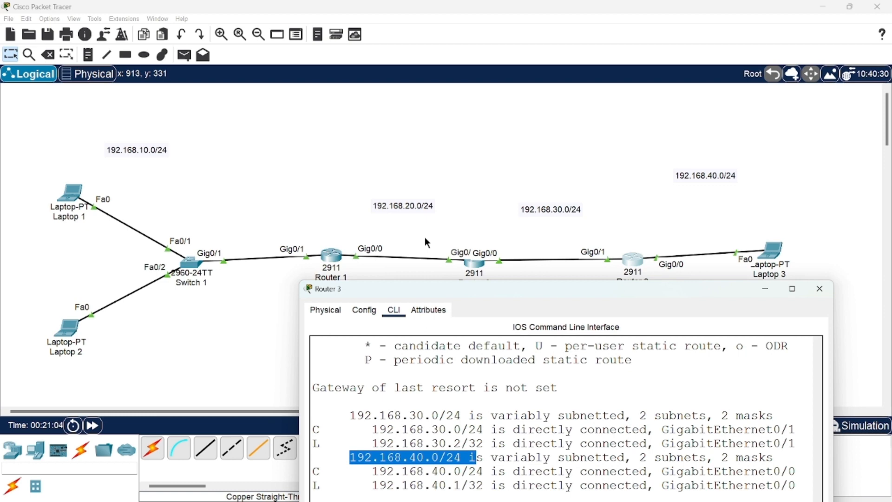
click(828, 290)
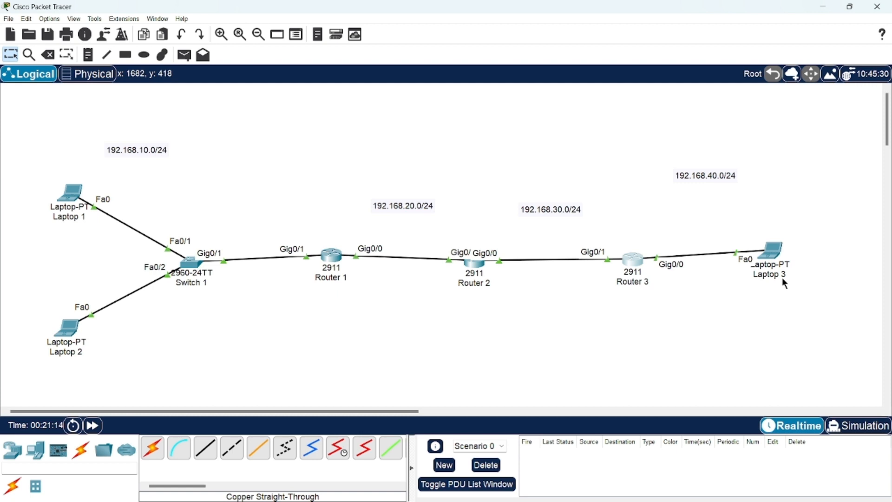
Step: Reopen Router 3's command line, widen its window, and move it clear of Router 3 and Laptop 3 in the topology
mouse_move(783, 279)
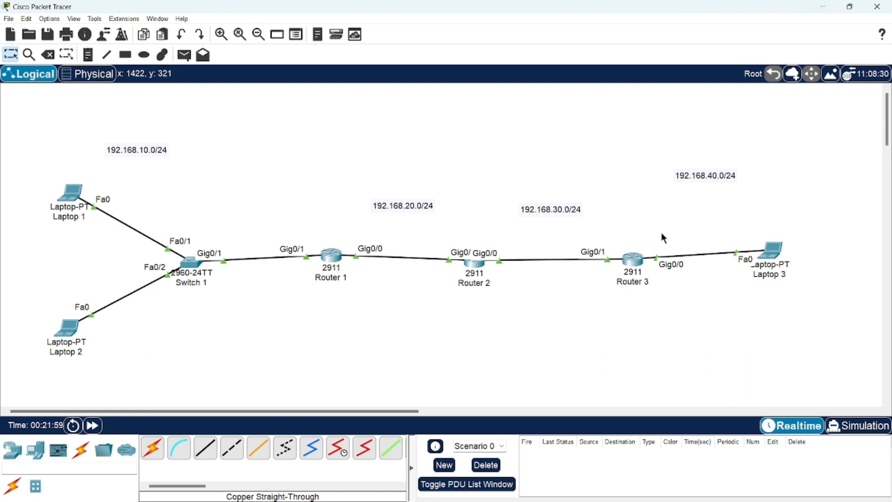
mouse_move(628, 266)
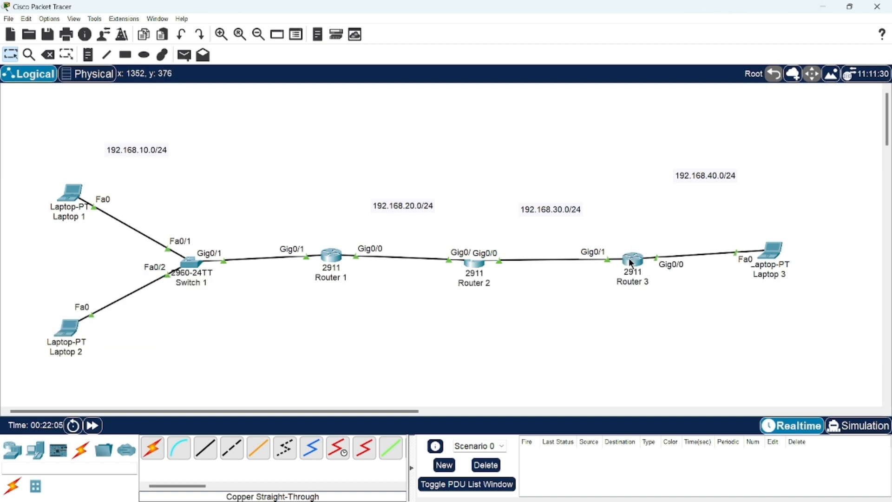
click(631, 263)
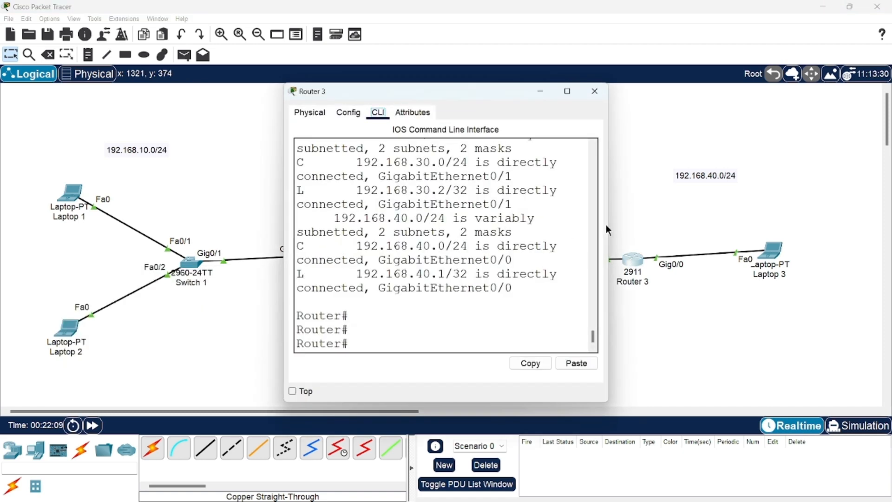
drag(610, 226, 775, 226)
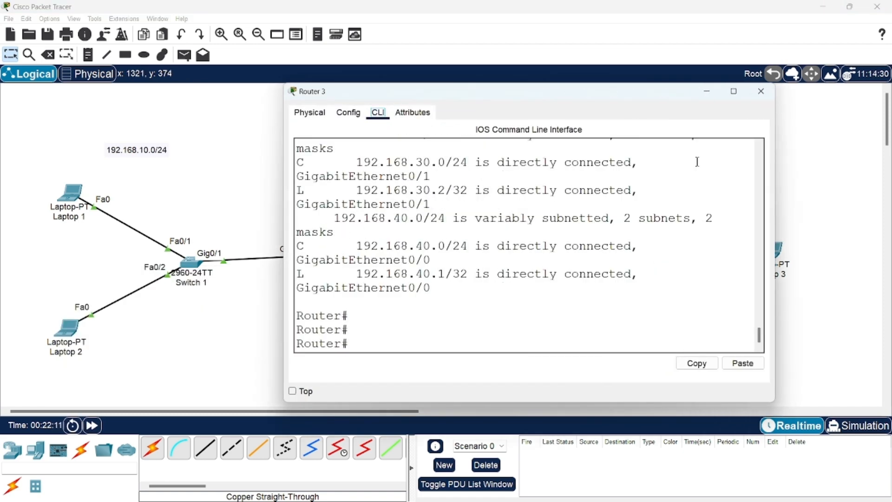
drag(637, 88, 429, 43)
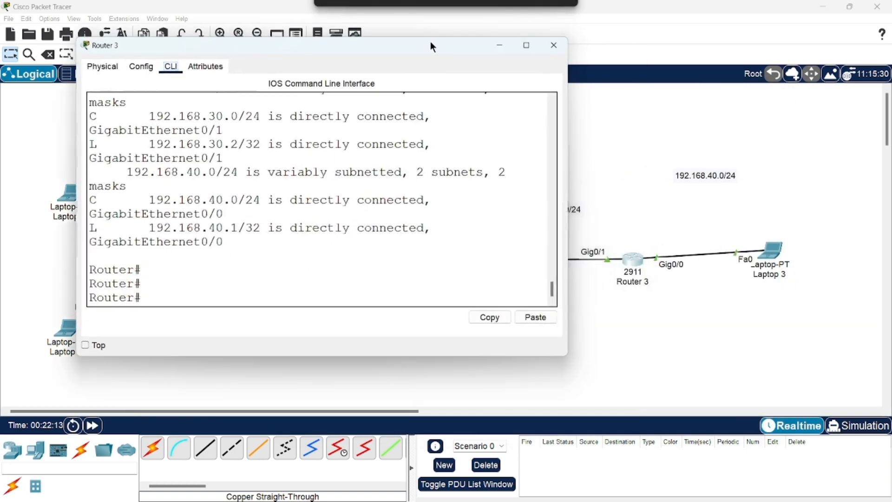
Step: Enter global configuration mode on Router 3 with the configure terminal command
click(190, 296)
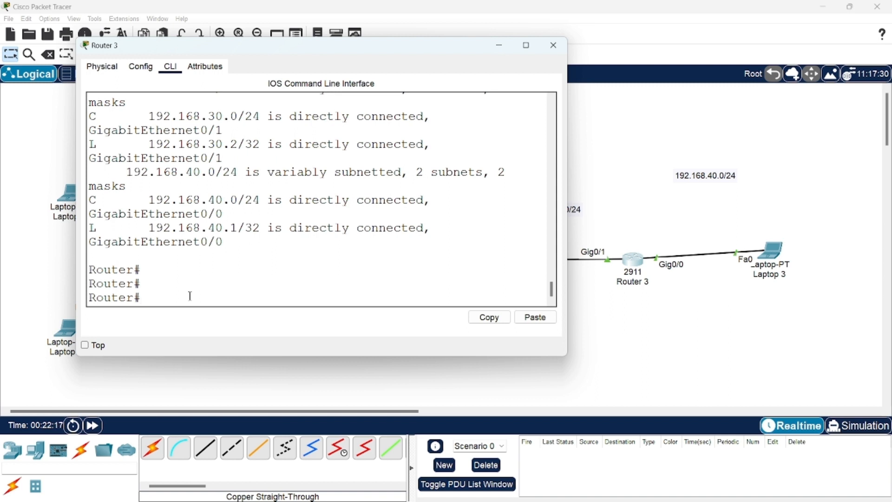
text(co)
key(Tab)
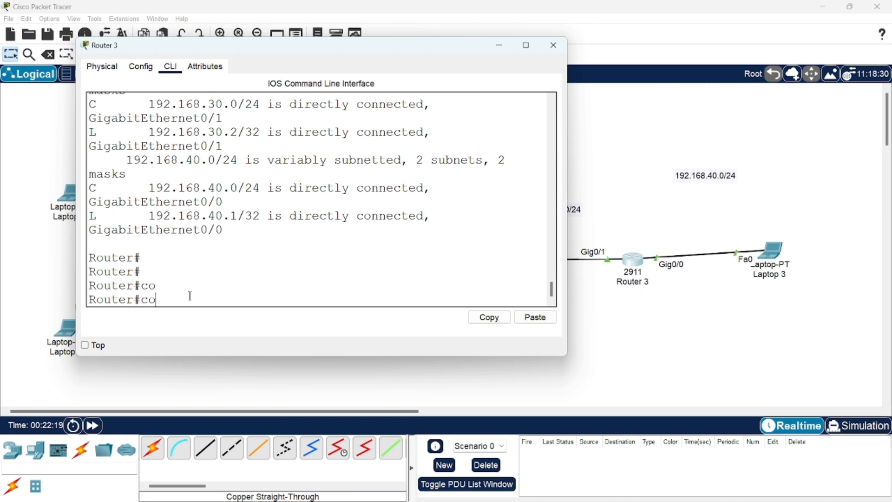
text(f)
key(Tab)
key(BackSpace)
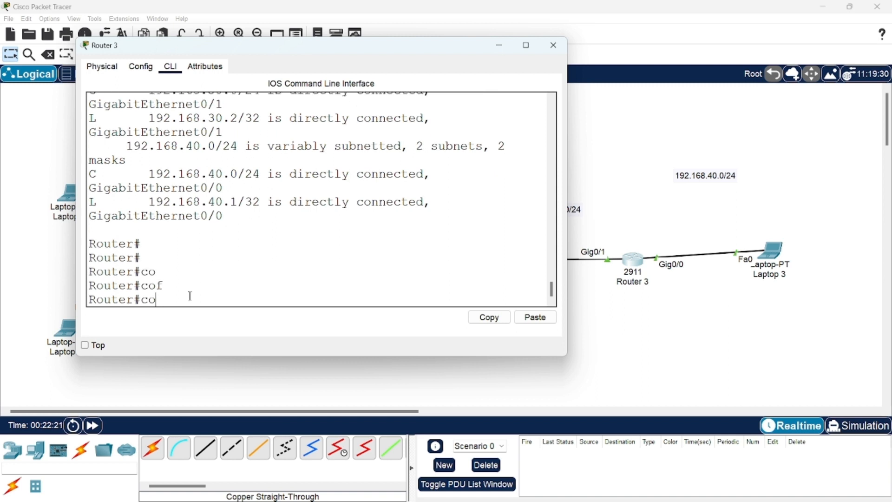
text(nf)
key(Tab)
text(ter)
key(Tab)
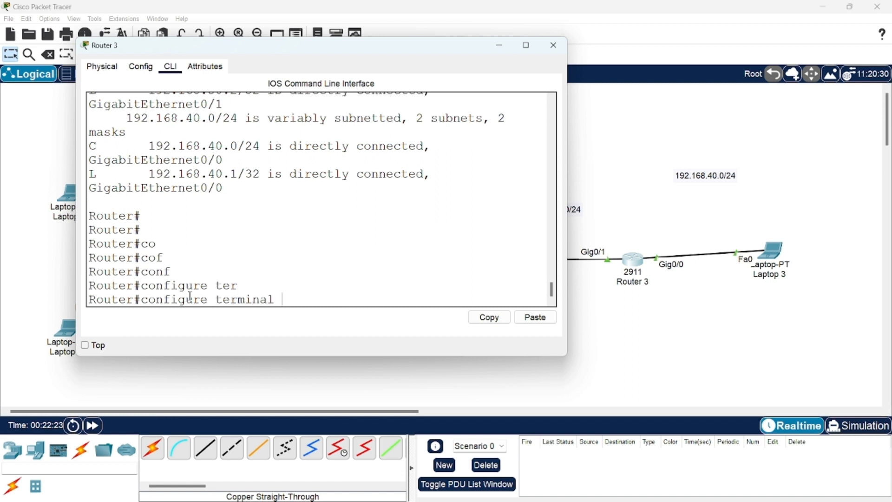
key(Return)
key(Return)
key(Return)
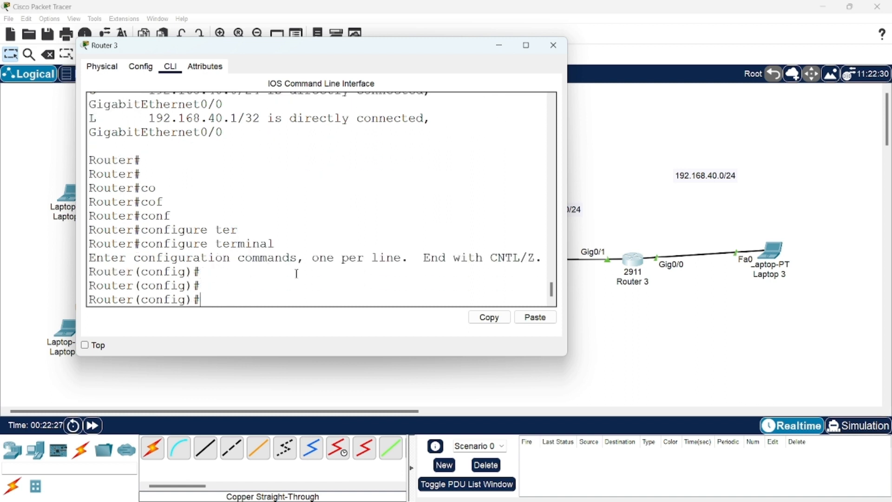
Step: Add a default static route on Router 3 with ip route 0.0.0.0 0.0.0.0 and next hop 192.168.30.1
text(ip )
text(rou)
key(Tab)
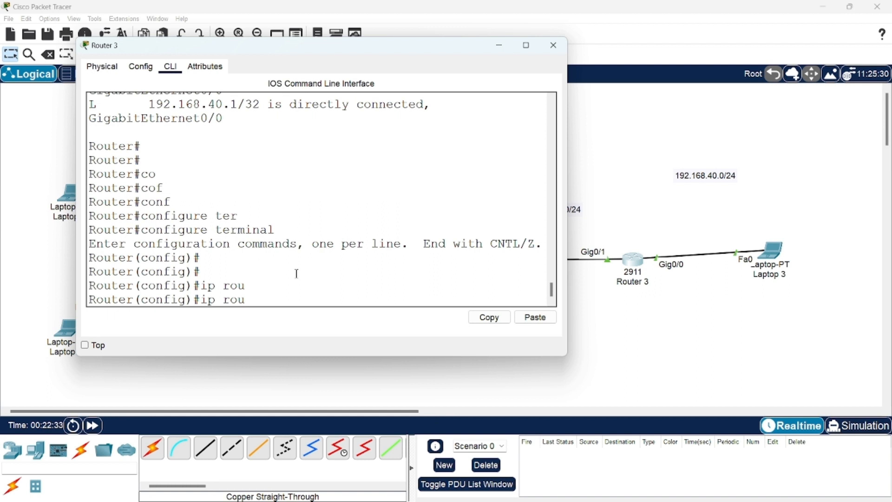
text(te)
key(Tab)
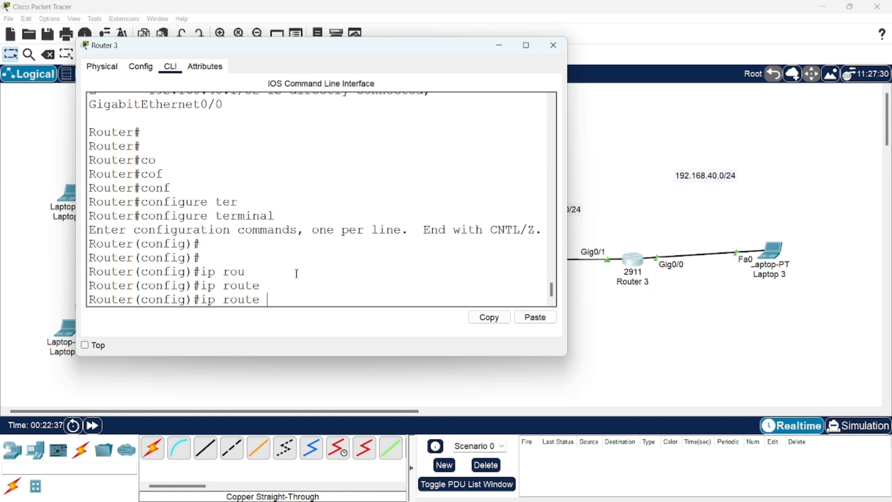
text(0.0.0.0 0.0.0.0)
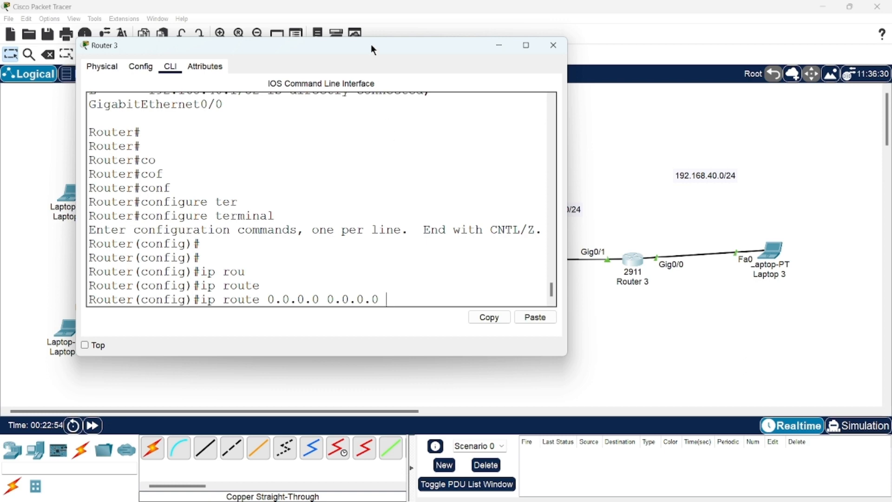
drag(370, 43, 350, 157)
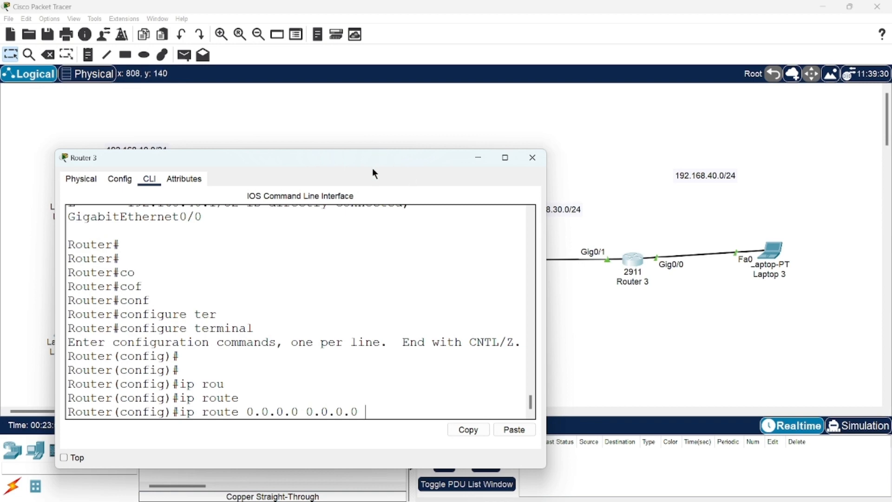
drag(368, 156, 450, 314)
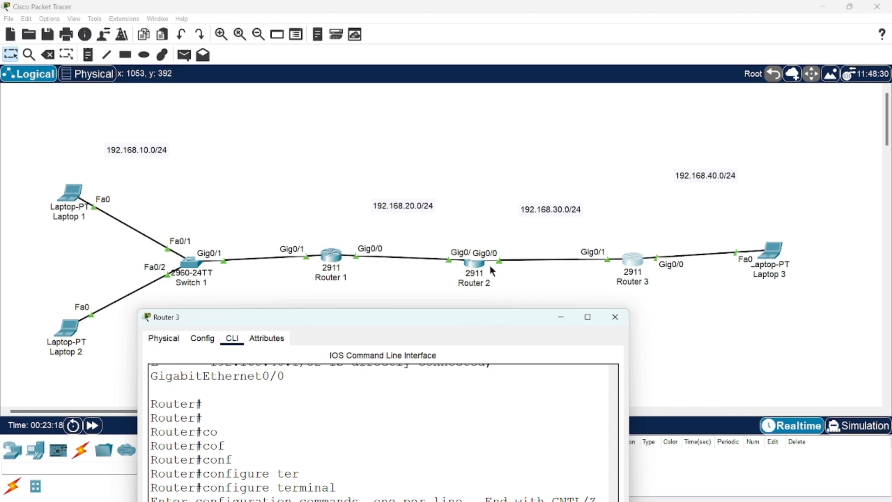
drag(463, 325, 413, 66)
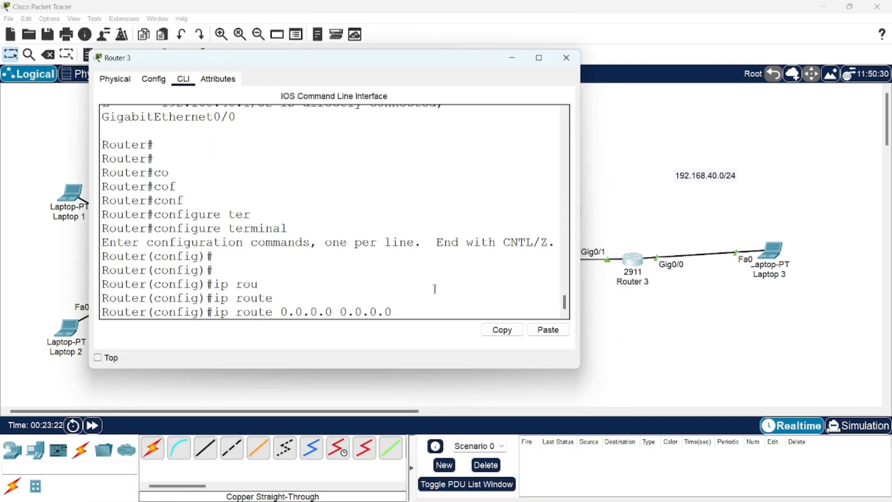
text(192.168.30.1)
key(Return)
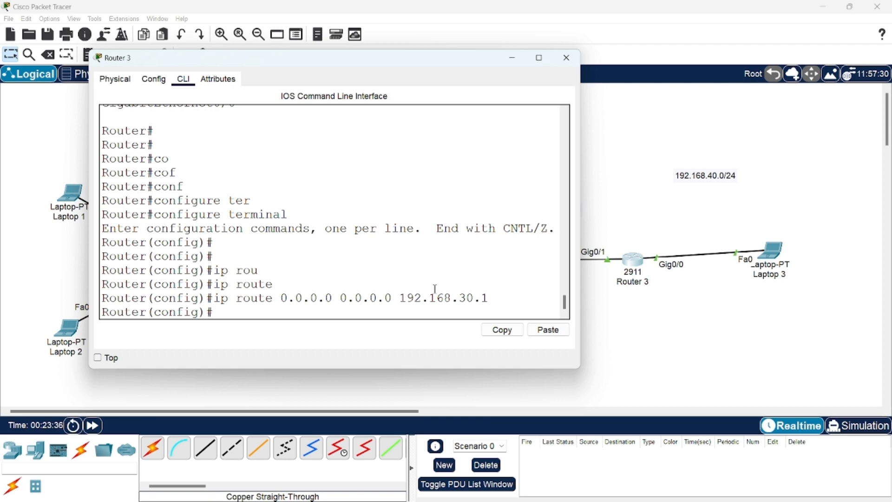
key(Return)
key(Return)
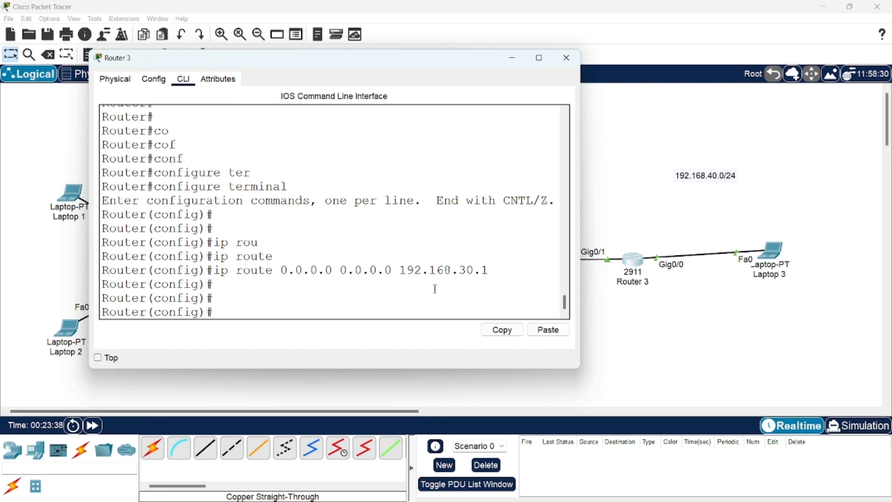
Step: Move Router 3's window clear of the topology to examine the path between the routers, and move the window back up
drag(370, 58, 477, 340)
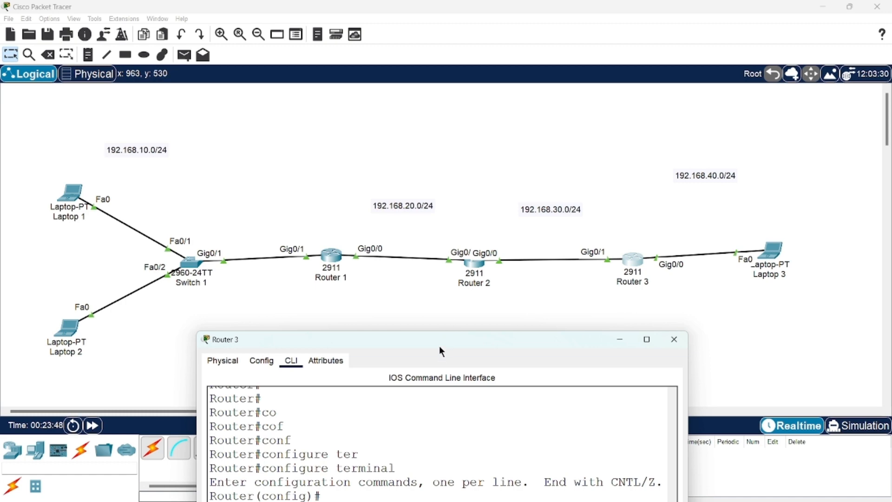
drag(439, 345, 431, 78)
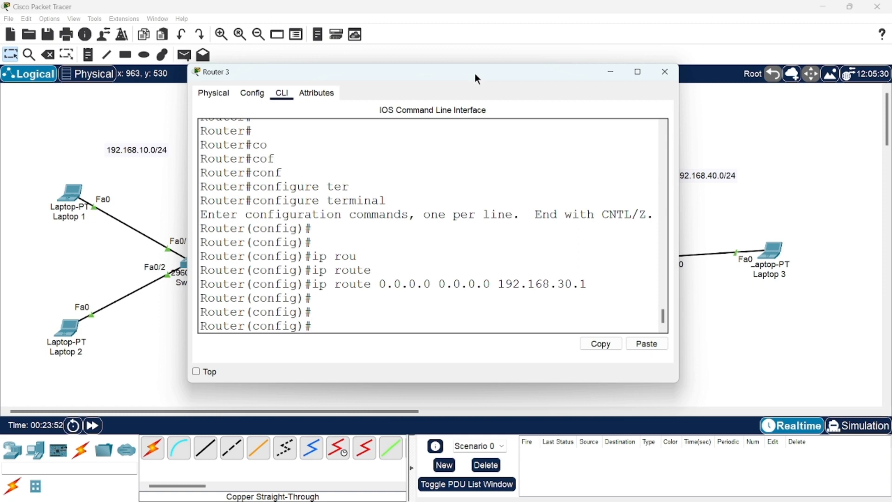
drag(475, 73, 480, 318)
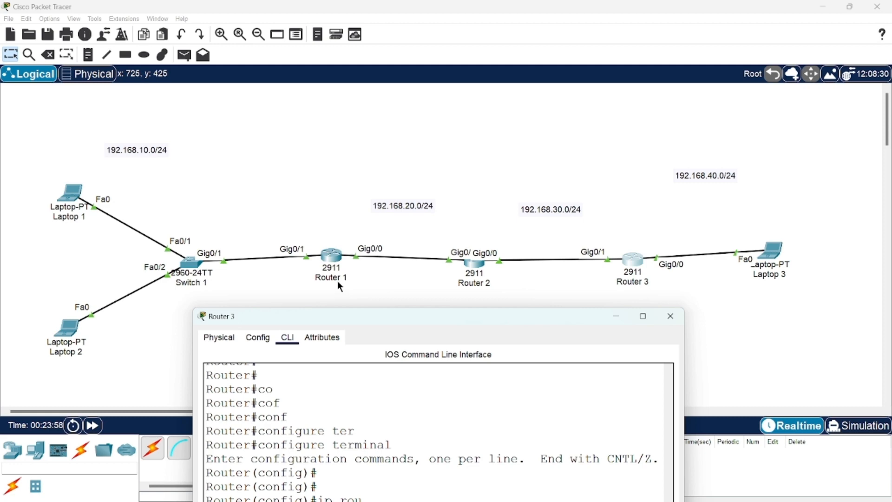
drag(363, 325, 346, 38)
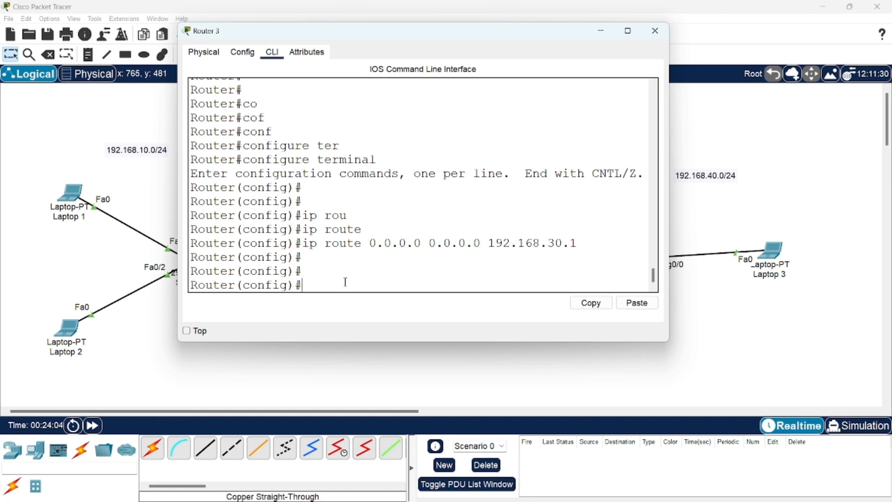
Step: Leave global configuration mode on Router 3 with the exit command
text(exit)
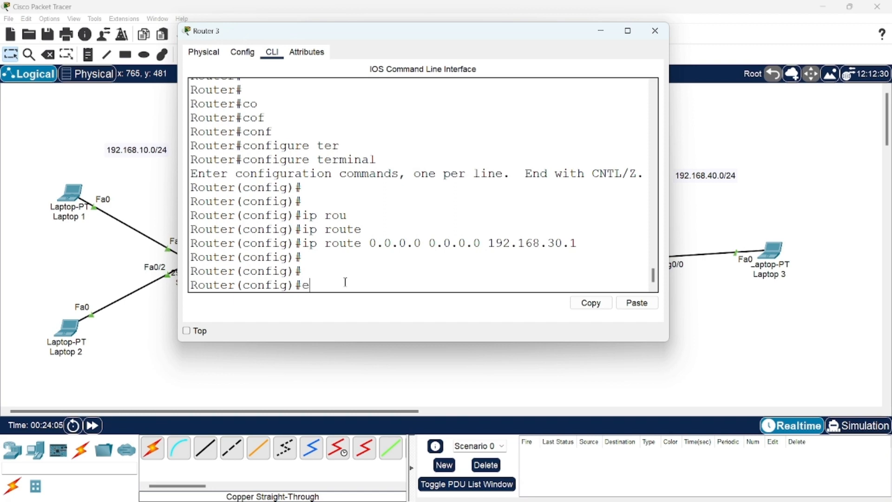
key(Return)
key(Return)
key(Return)
key(Return)
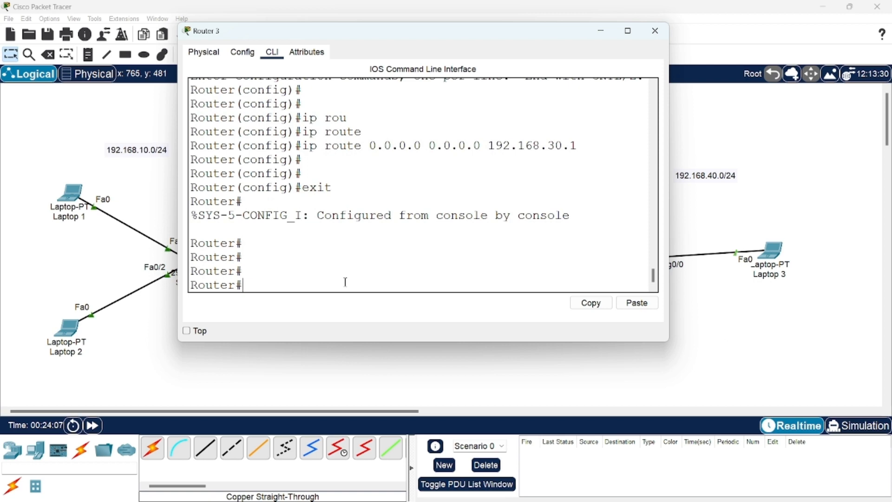
Step: Display Router 3's routing table with sh ip route in a widened window, highlight the 0.0.0.0/0 route entry, and close the window
key(Up)
key(Up)
key(Down)
key(Up)
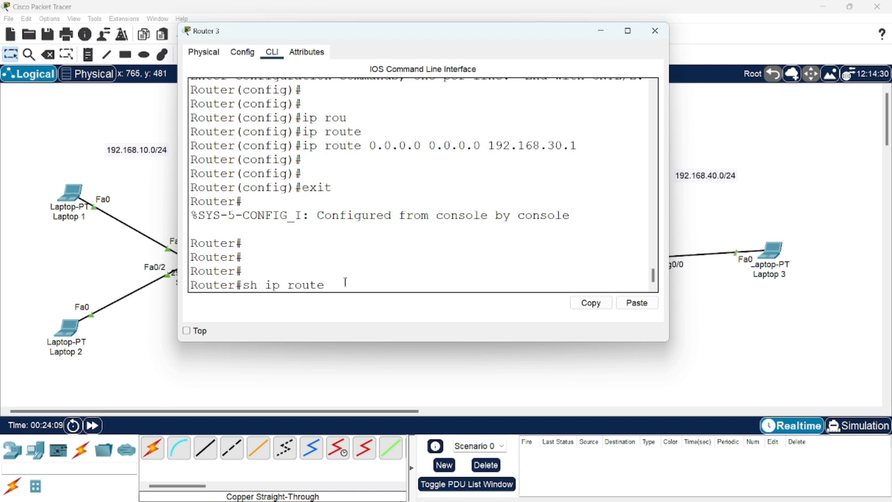
key(Return)
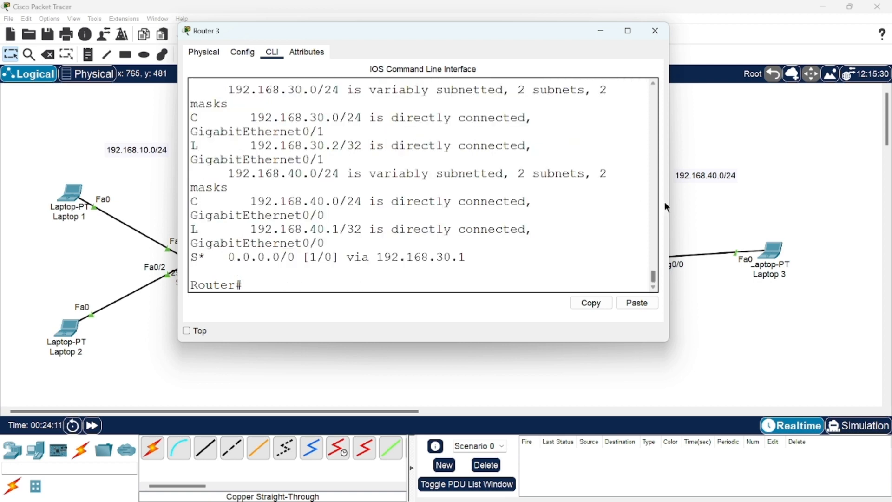
drag(670, 205, 835, 206)
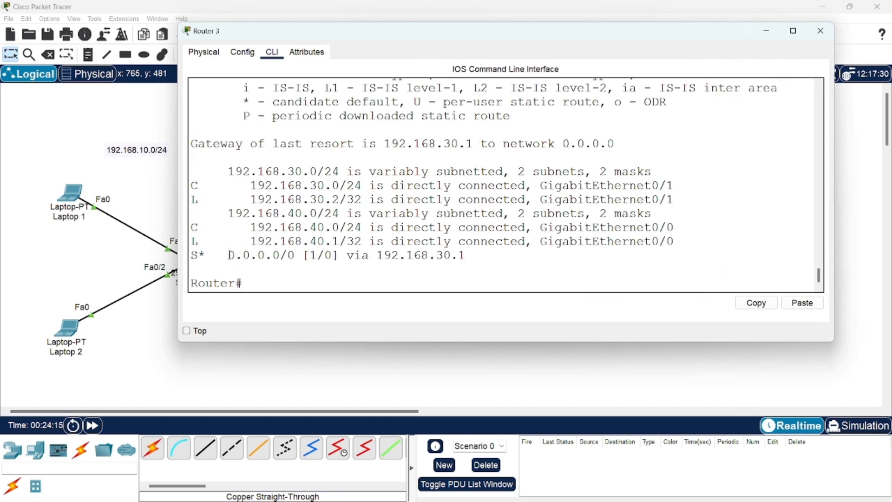
drag(228, 255, 468, 257)
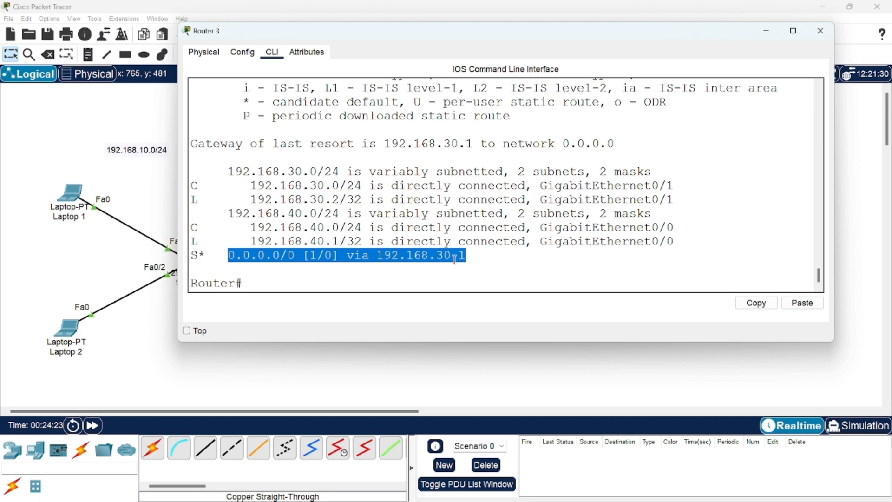
click(821, 32)
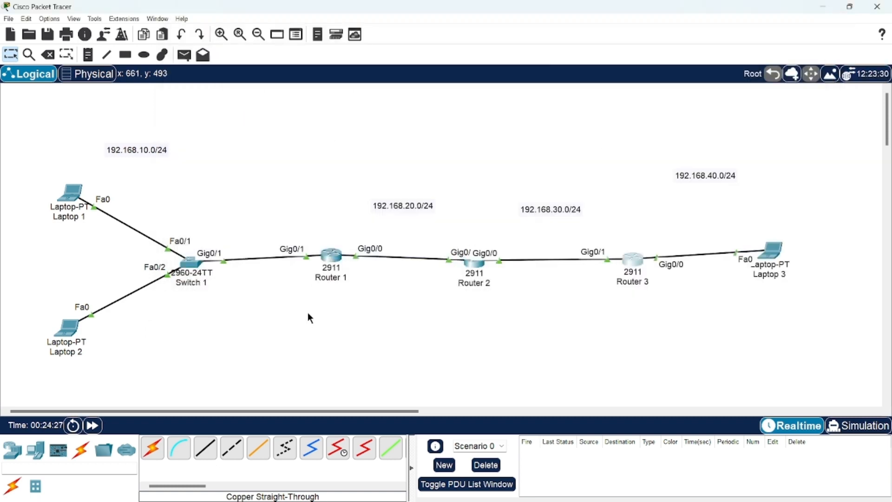
Step: Open Router 1's command line from the topology and widen its window so the routing table lines fit
mouse_move(333, 255)
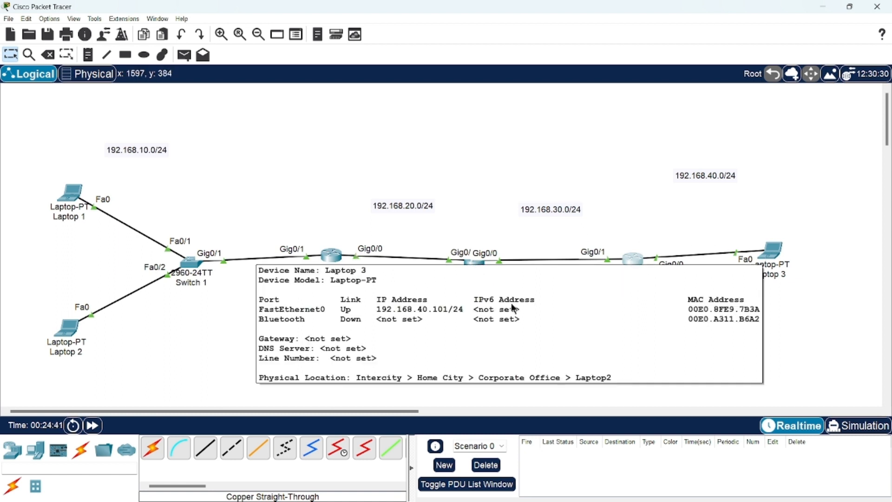
click(333, 257)
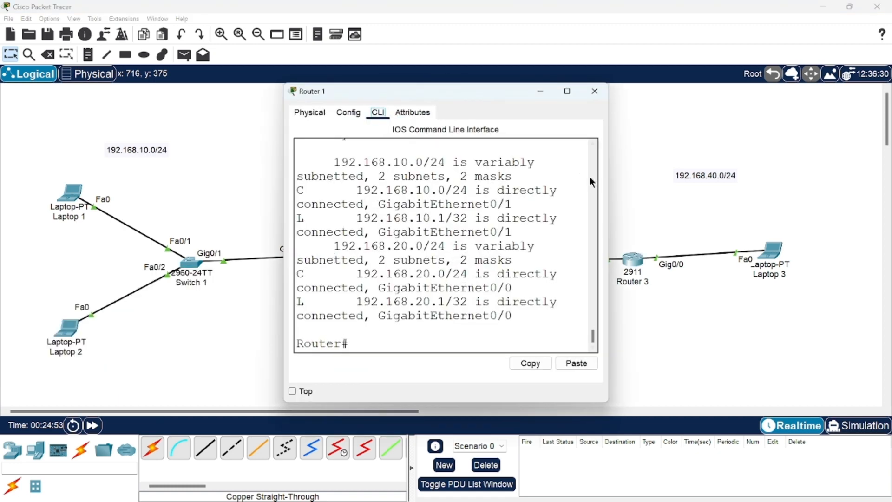
drag(608, 190, 816, 195)
click(387, 343)
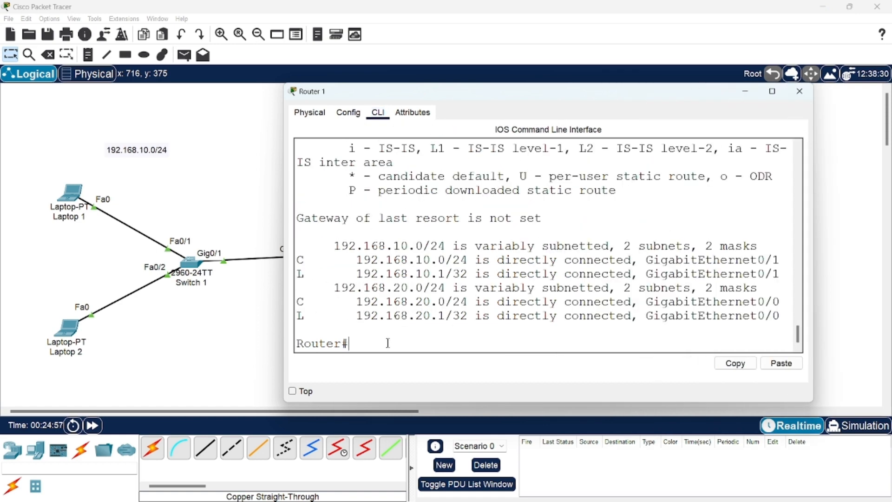
Step: Enter global configuration mode on Router 1 with the configure terminal command
text(con)
key(Tab)
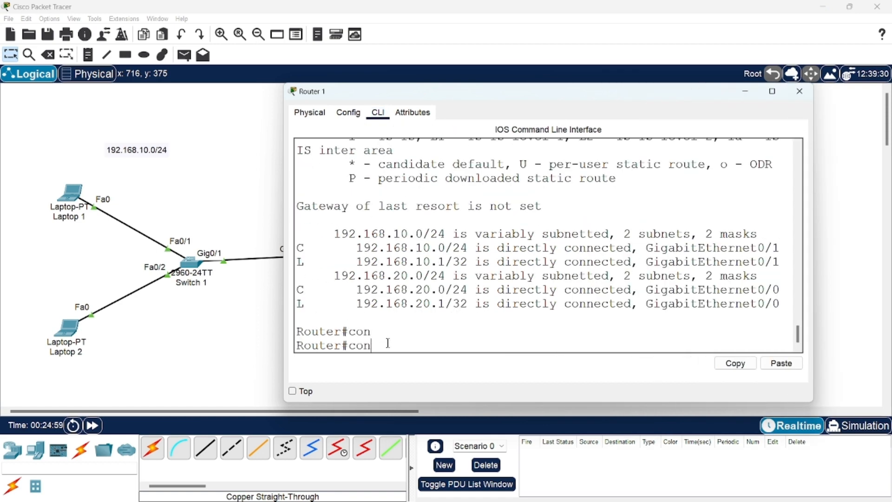
text(f)
key(Tab)
text(te)
key(Tab)
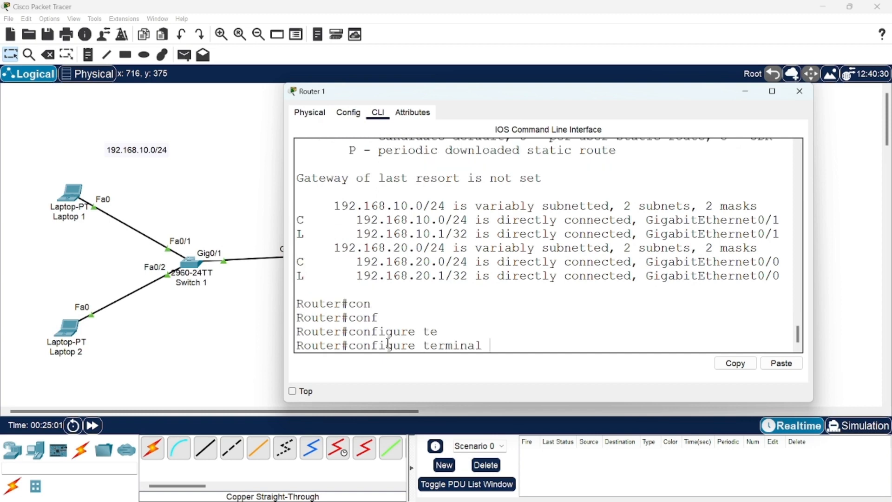
key(Return)
key(Return)
key(Return)
key(Return)
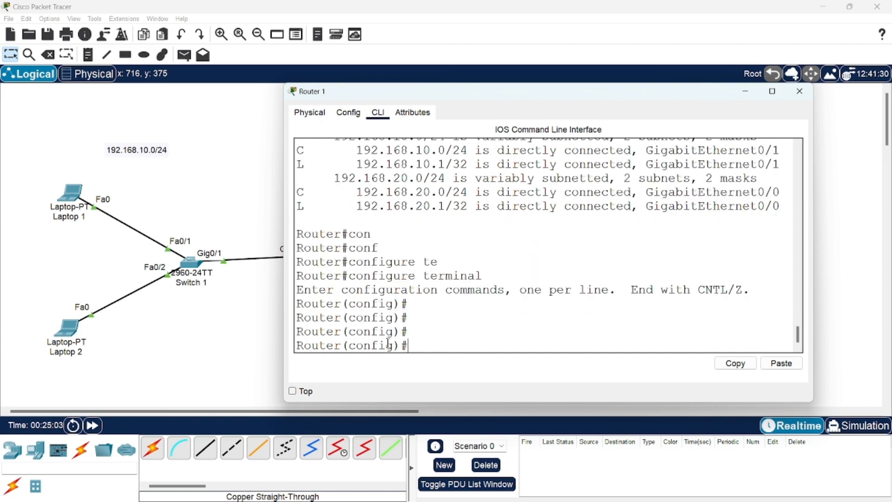
Step: Add a default static route on Router 1 with ip route 0.0.0.0 0.0.0.0 and next hop 192.168.20.2
text(ip rou)
key(Tab)
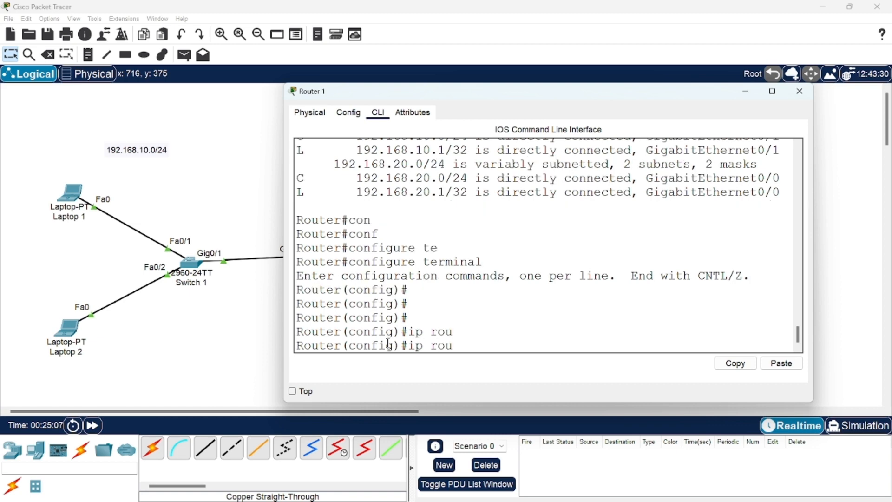
text(te)
key(Tab)
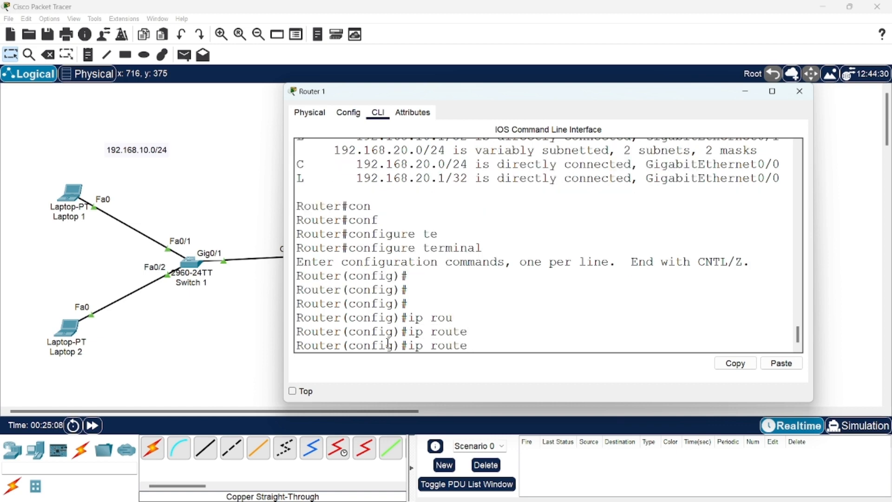
text(0.0.0.0 0.0.0.0)
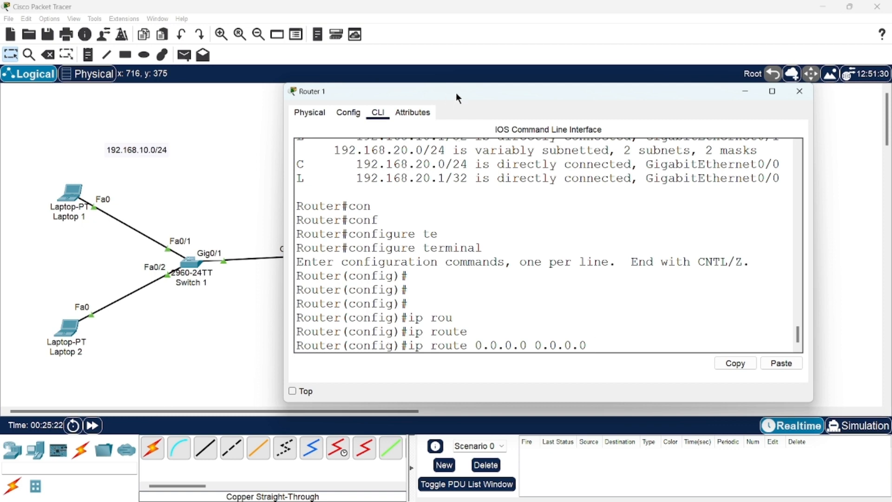
drag(456, 93, 342, 319)
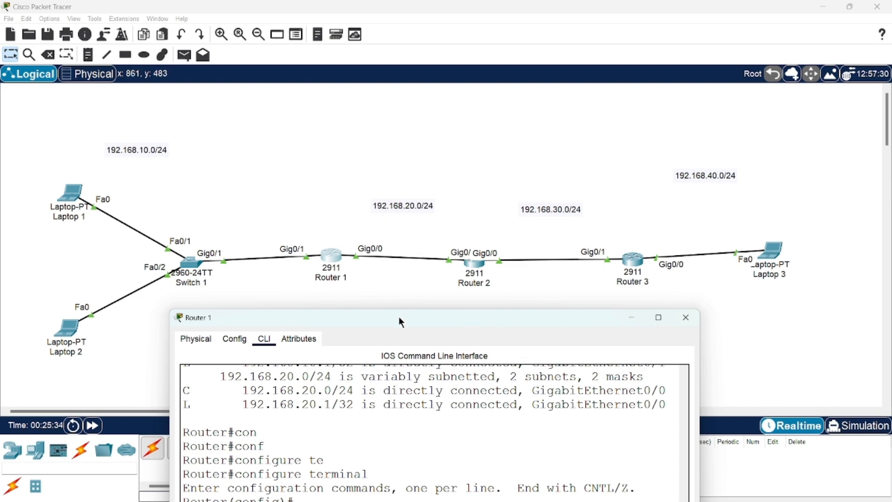
drag(399, 317, 410, 57)
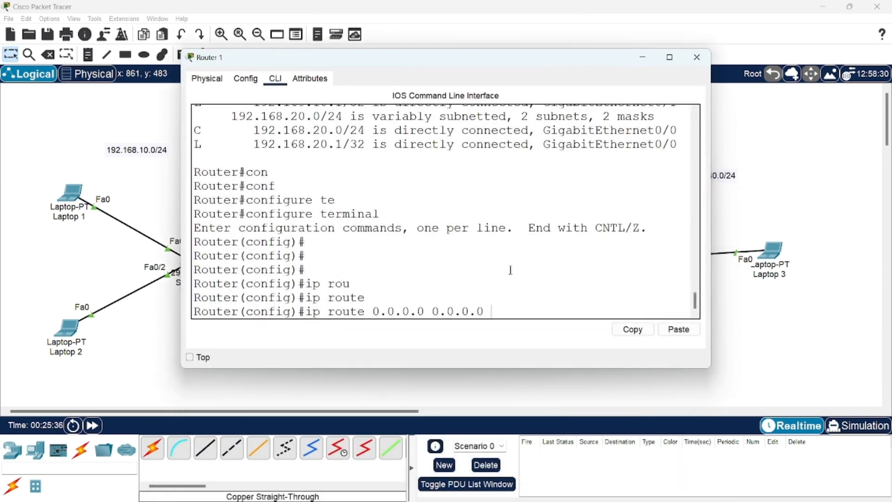
text(192.168.20)
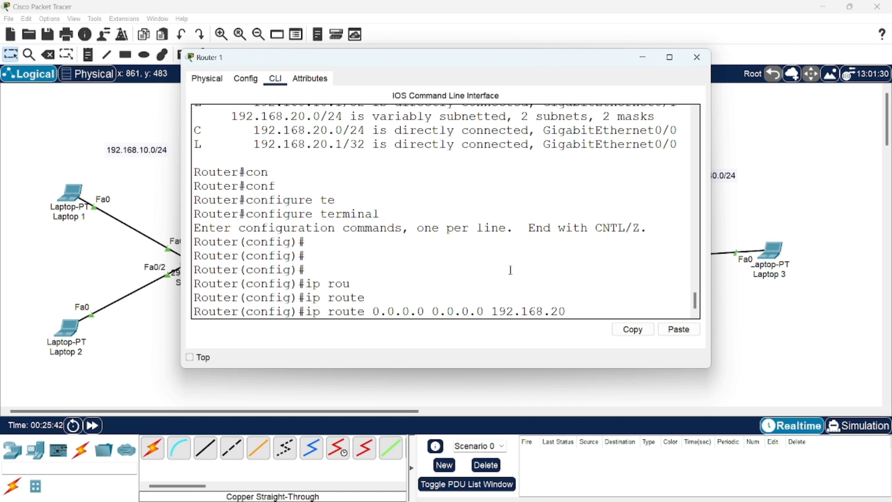
text(.2)
key(Return)
key(Return)
key(Return)
key(Return)
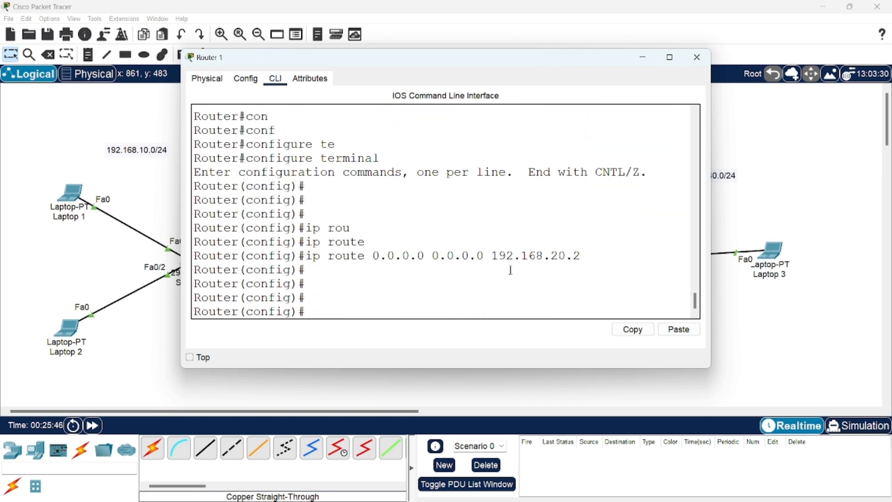
Step: Exit global configuration mode on Router 1 and save the configuration with the wr command
text(exit)
key(Return)
key(Return)
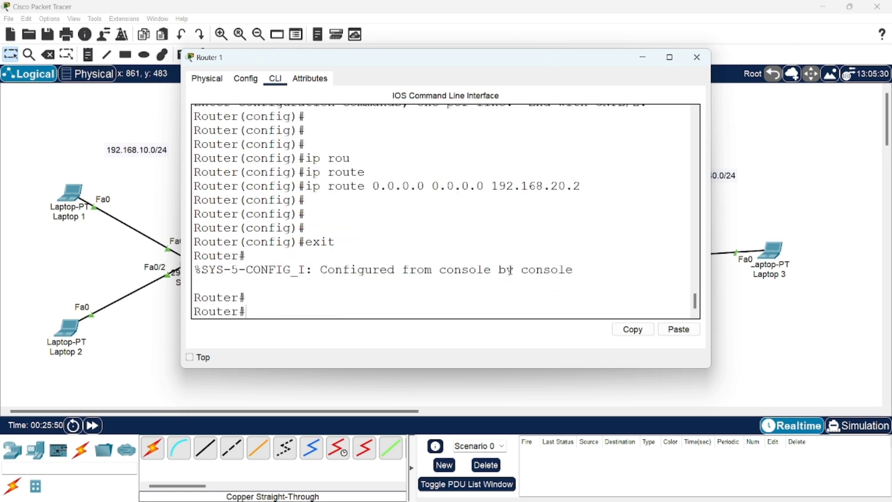
text(wr)
key(Return)
key(Return)
key(Return)
key(Up)
key(Up)
key(Up)
key(Up)
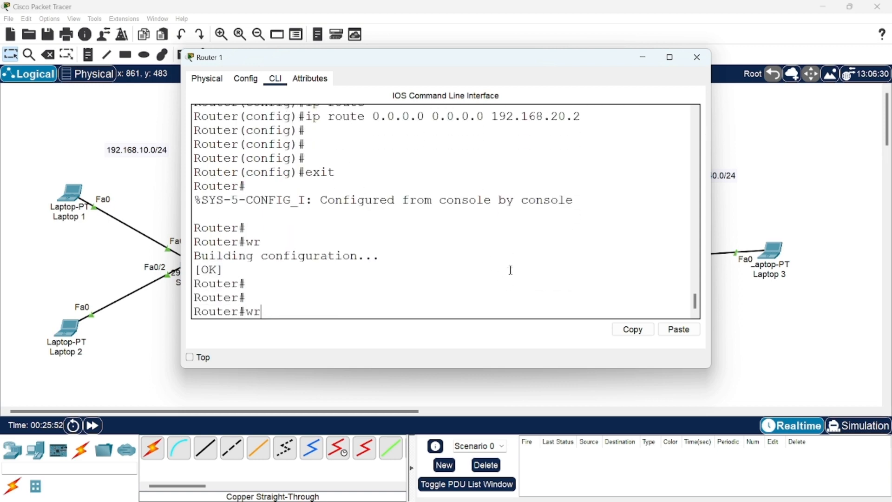
key(Down)
key(Down)
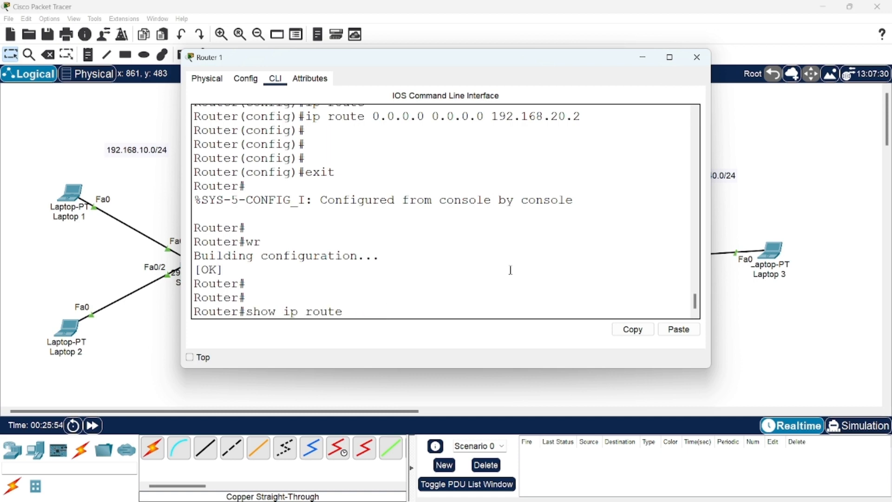
key(Down)
key(Up)
key(Up)
key(Up)
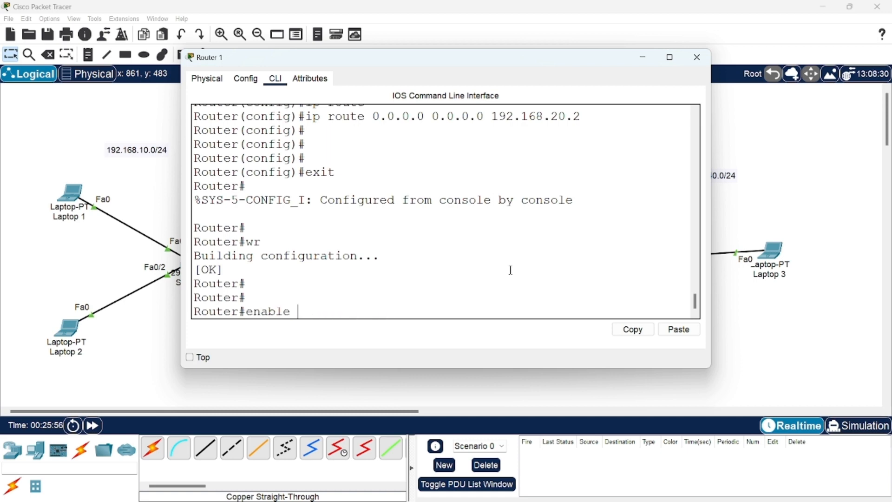
key(Down)
key(Down)
key(Down)
key(Down)
Step: Display Router 1's routing table with sh ip route to check the default route, and close the window
text(sh ip ri)
key(BackSpace)
text(ou)
key(Tab)
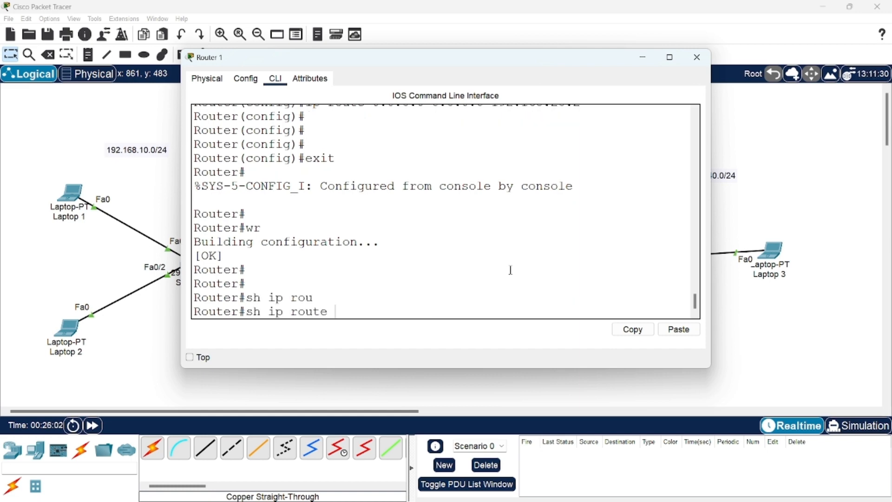
key(Return)
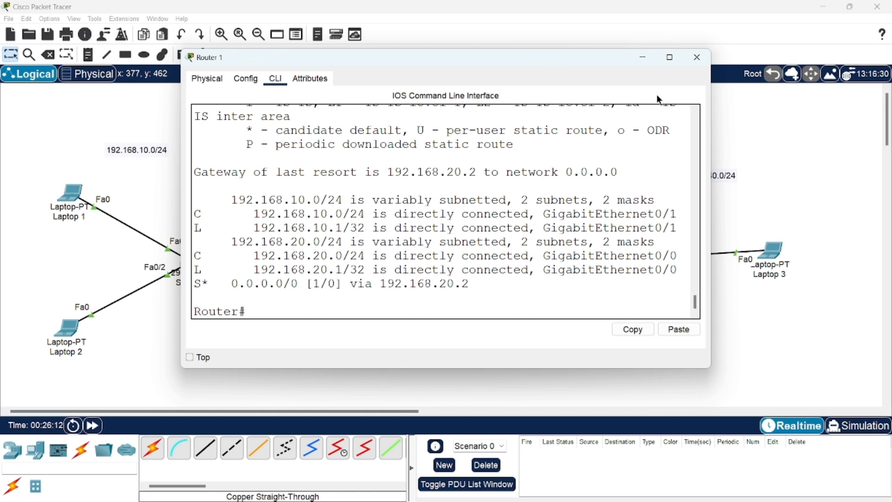
click(698, 61)
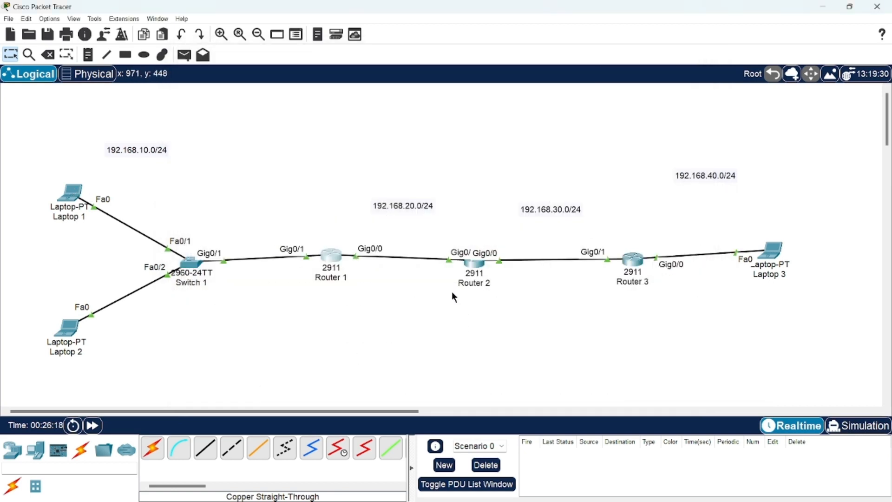
Step: Open Router 2's command line, display its routing table with sh ip route, and widen the window
click(475, 261)
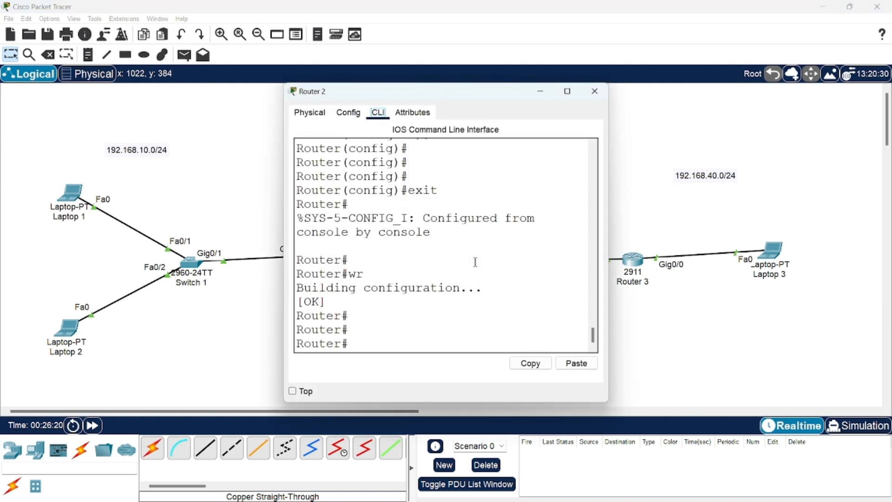
click(372, 344)
text(sh ip rou)
key(Tab)
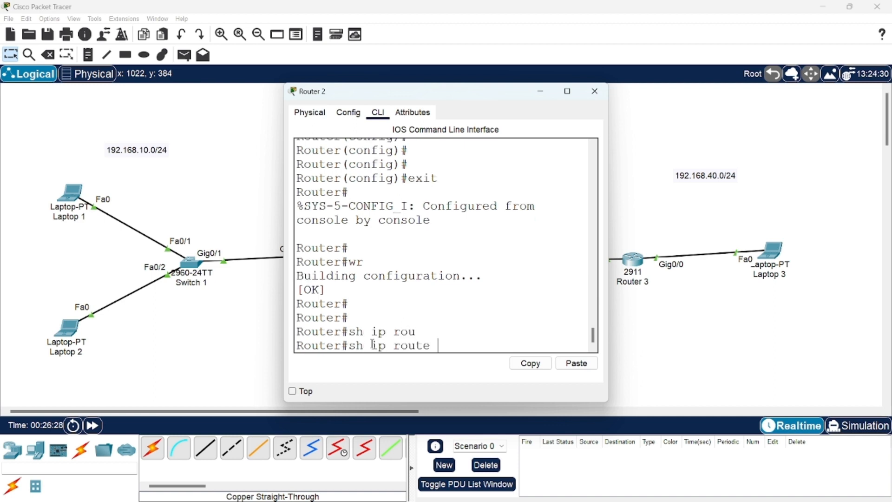
key(Return)
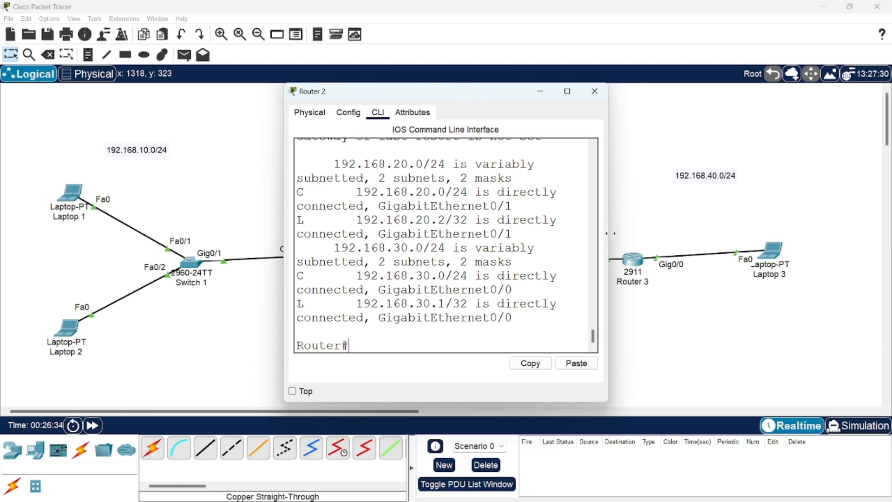
drag(608, 232, 792, 231)
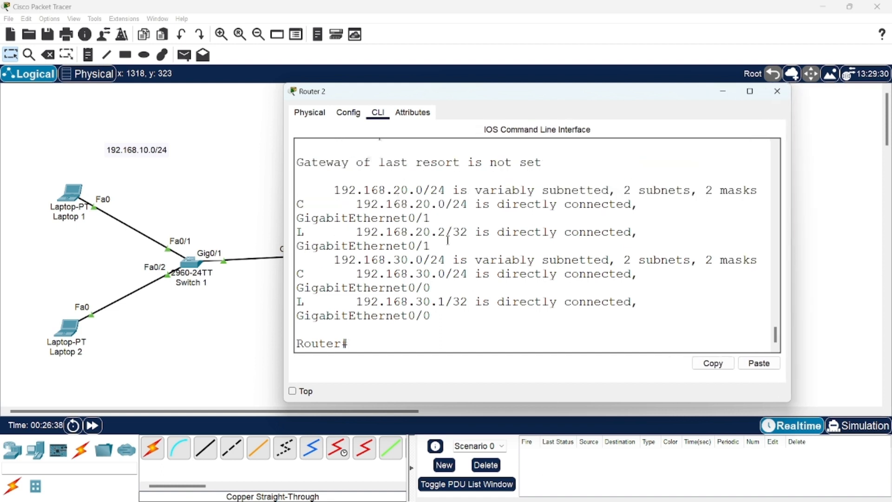
Step: Close Router 2's window, ping 192.168.40.101 from Laptop 1's command prompt, and close Laptop 1's window
click(777, 91)
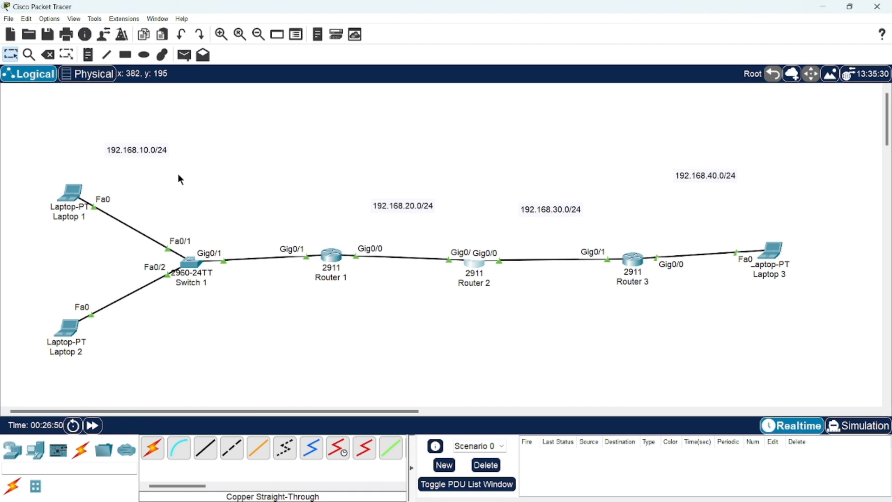
click(69, 197)
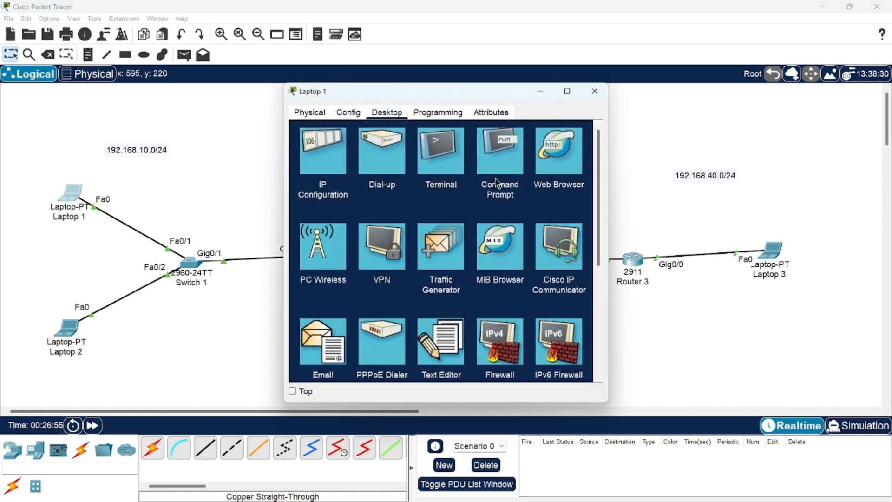
click(495, 160)
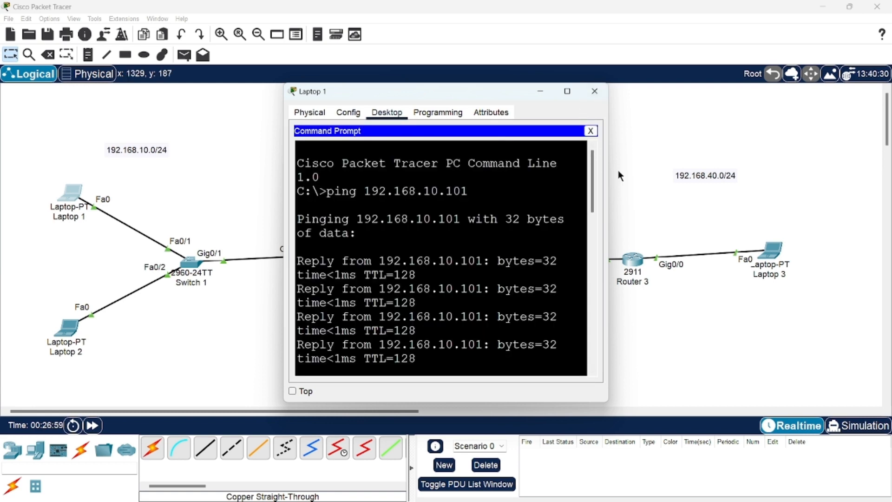
drag(608, 175, 709, 175)
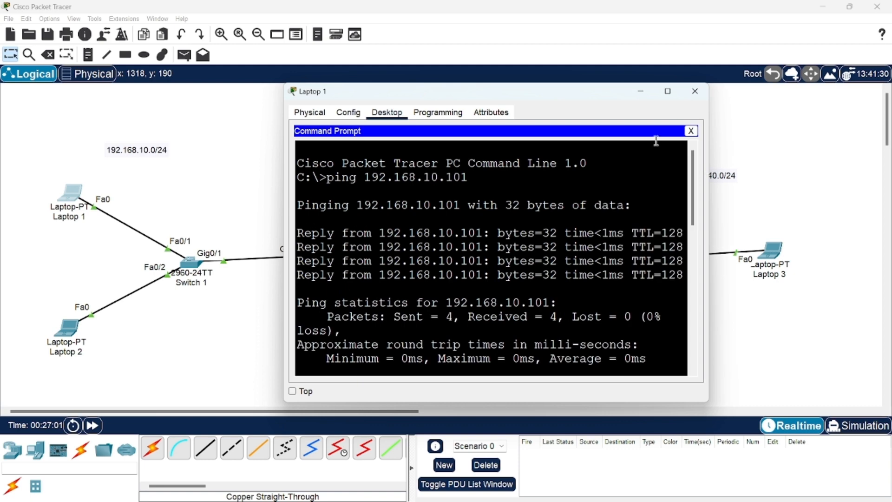
drag(597, 90, 519, 50)
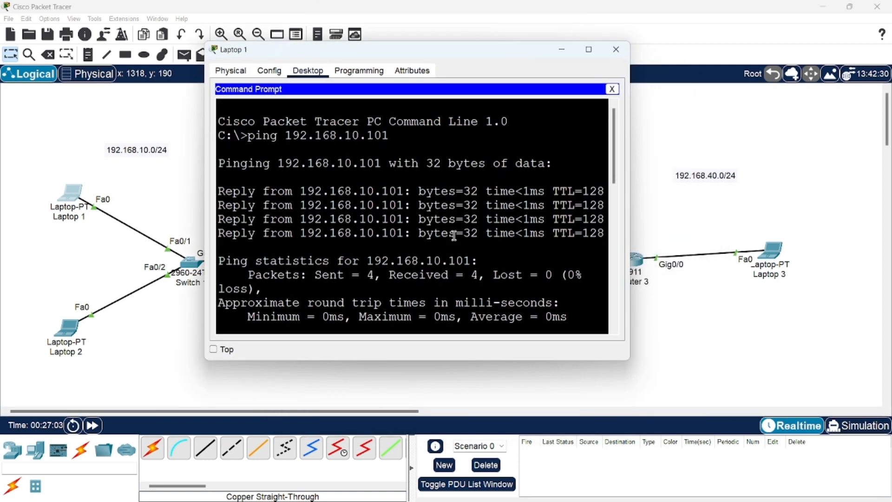
scroll(502, 279, down, 5)
scroll(491, 249, down, 5)
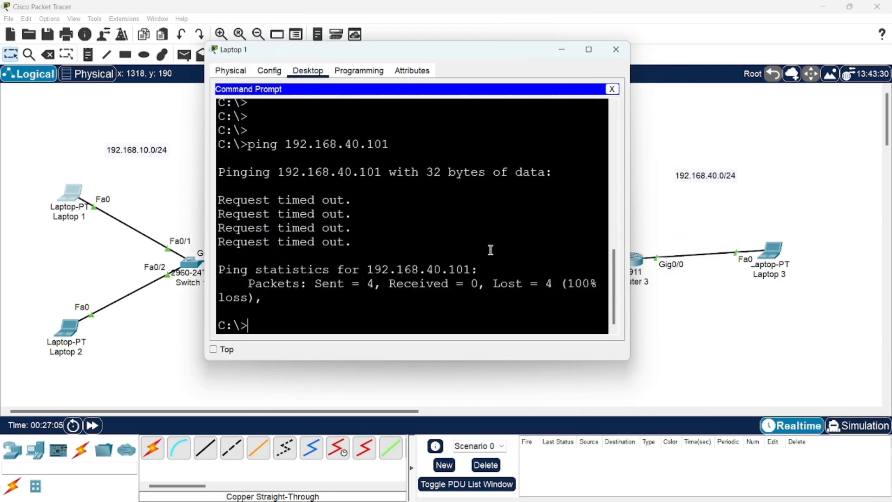
key(Up)
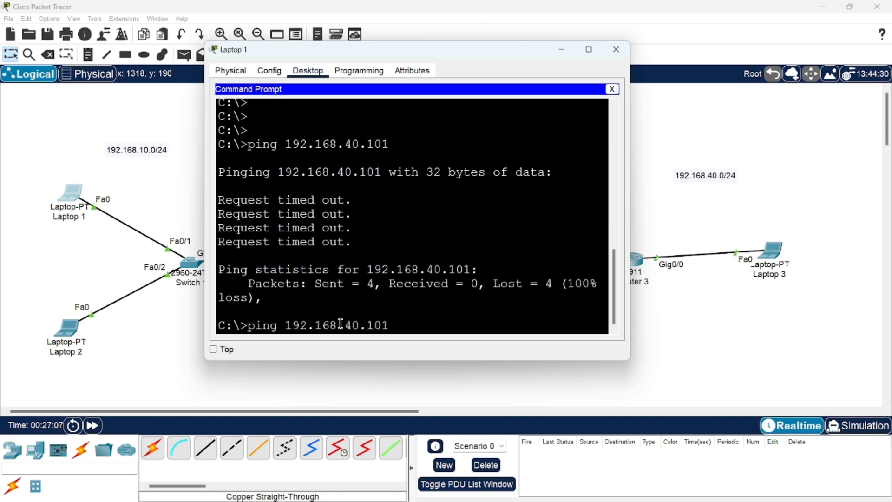
key(Return)
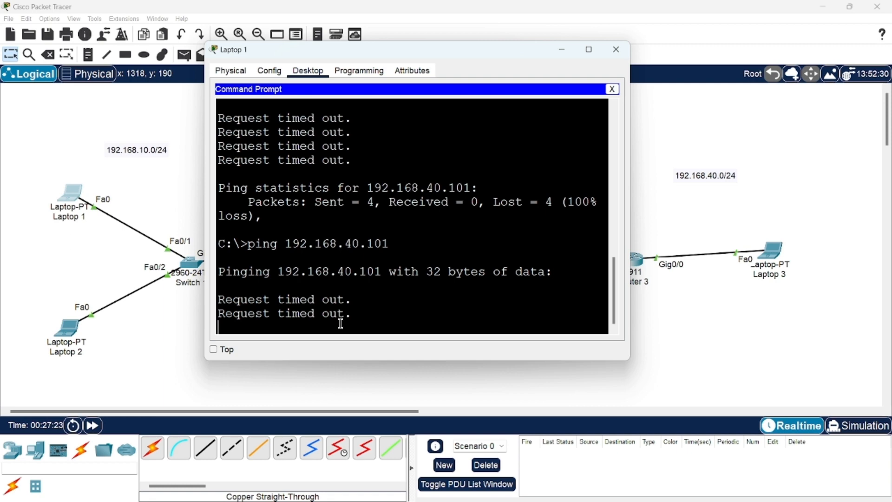
click(615, 52)
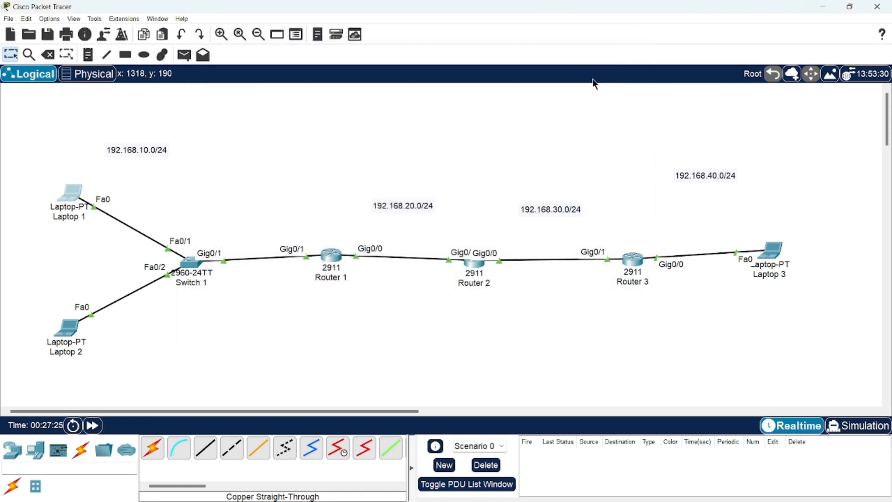
Step: Open Router 2's command line in a widened window and enter global configuration mode with configure terminal
click(471, 263)
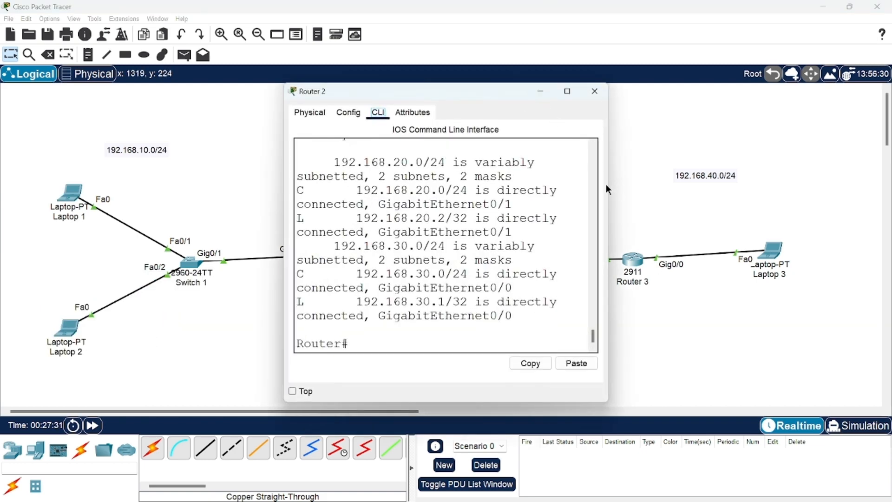
drag(710, 183, 782, 183)
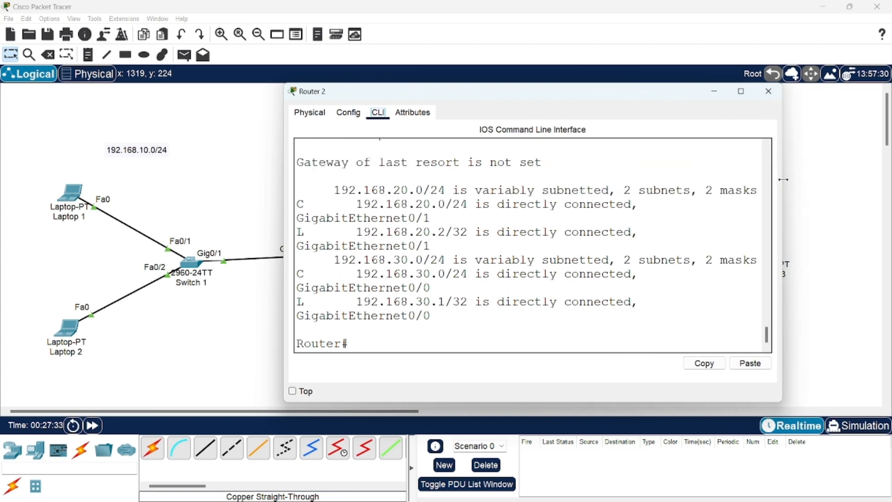
drag(603, 95, 509, 48)
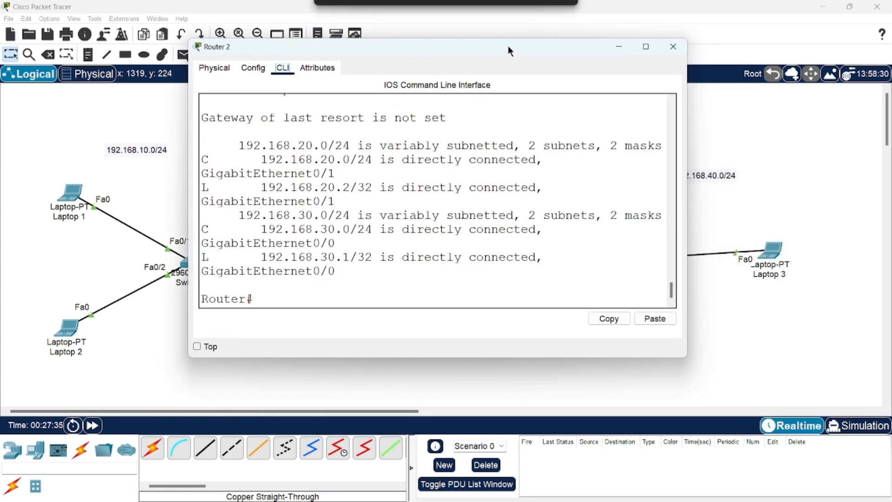
click(270, 296)
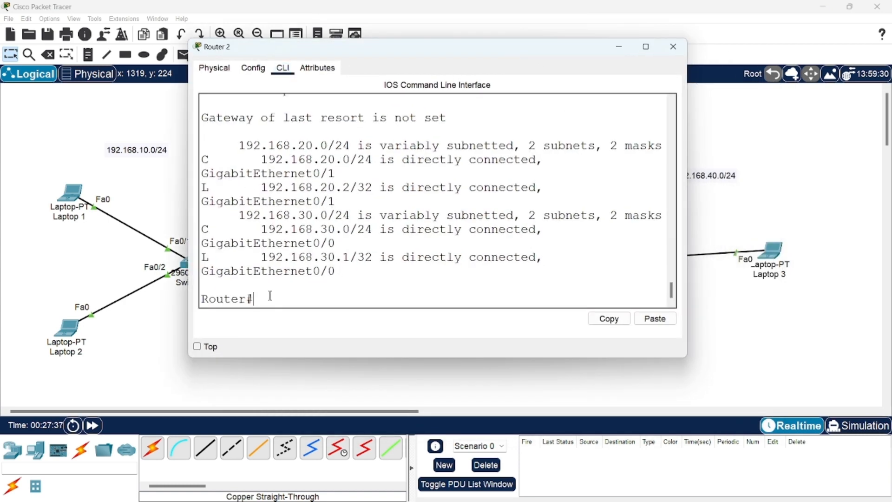
key(Up)
key(Up)
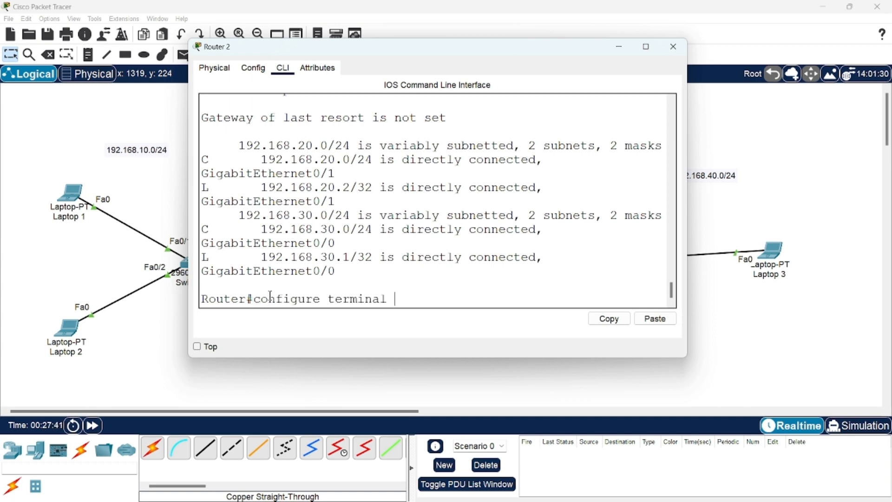
key(Return)
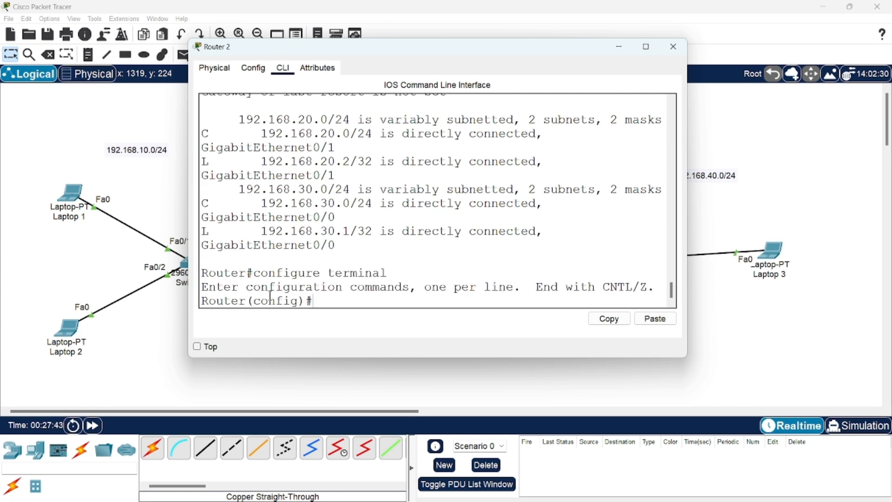
key(Return)
key(Return)
key(Return)
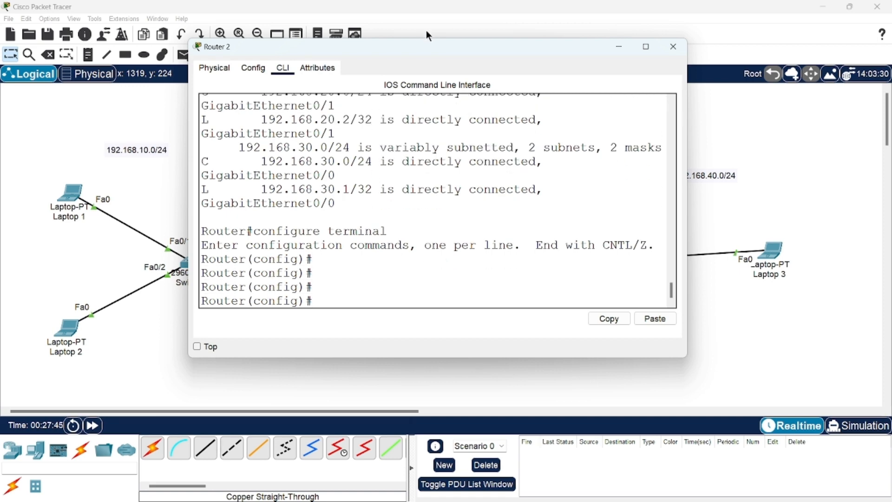
Step: Write an ip route command on Router 2 with destination 1992.168.10.0 and mask 255.255.255.0, without submitting it
drag(428, 58, 436, 315)
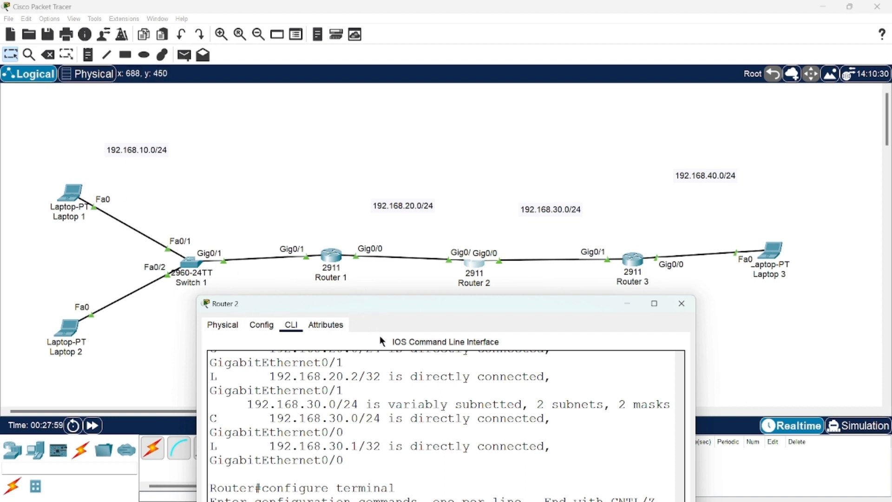
drag(402, 306, 525, 101)
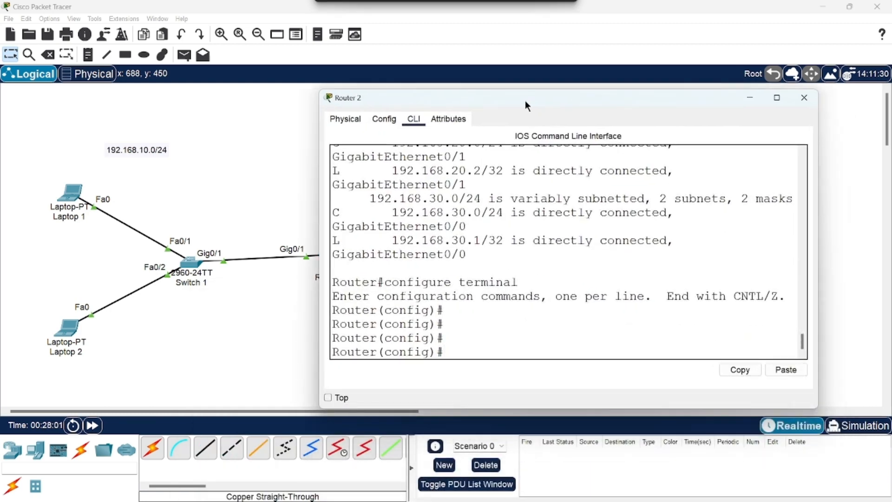
text(ip)
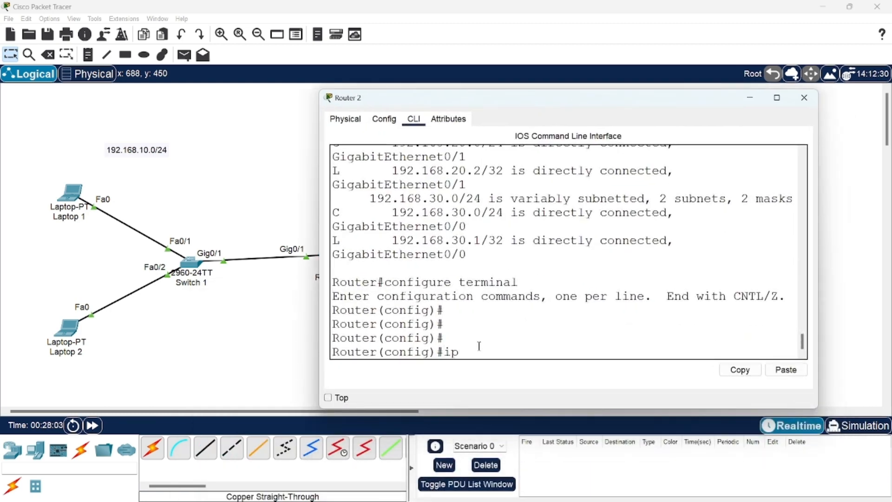
text( route)
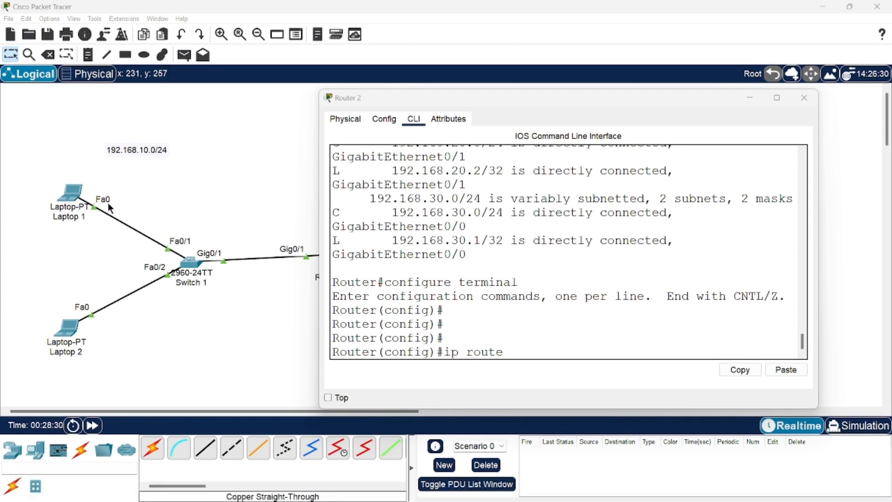
click(540, 352)
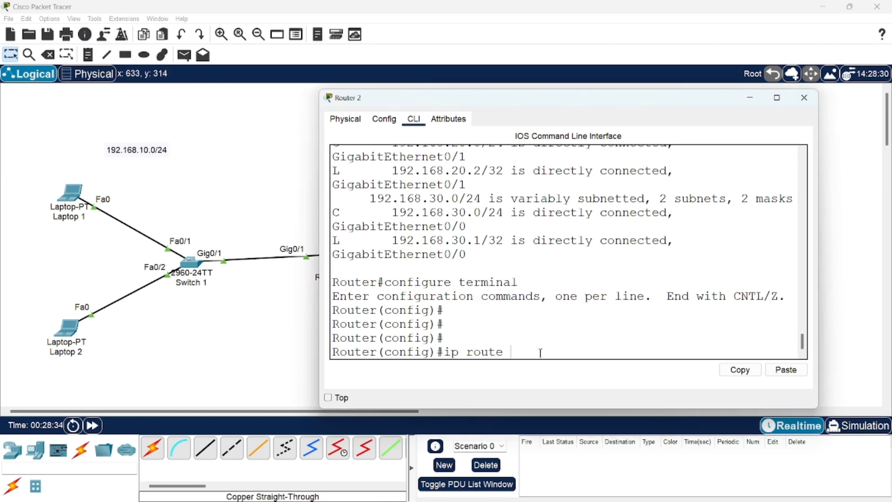
text(1992.168.10)
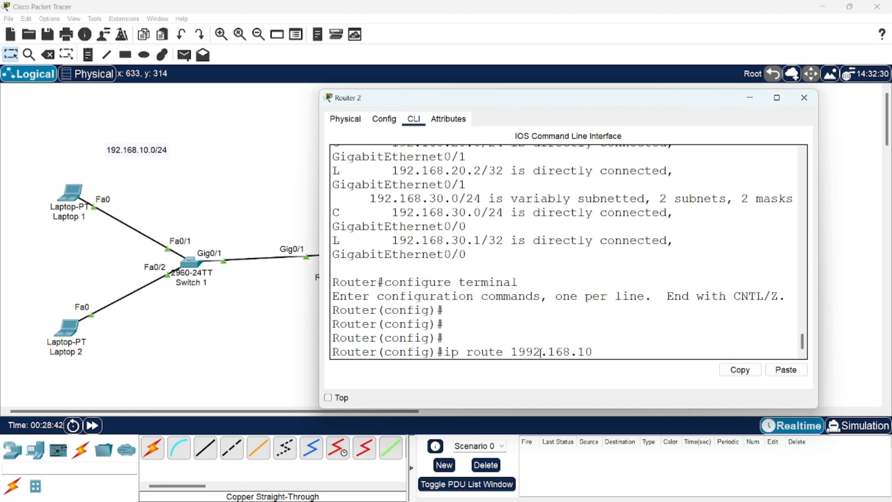
text(.0 255.255.255)
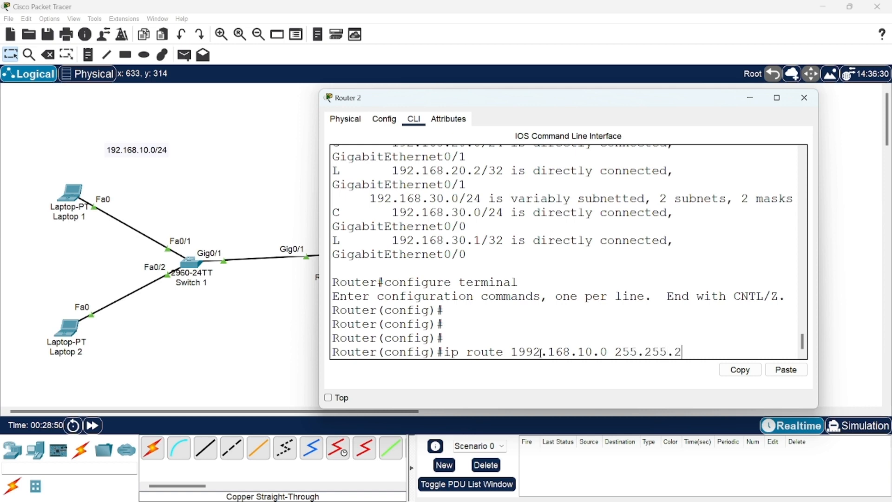
text(.0)
Step: Add next hop 192.168.20.1 to the pending ip route command on Router 2 and submit it
drag(506, 98, 440, 309)
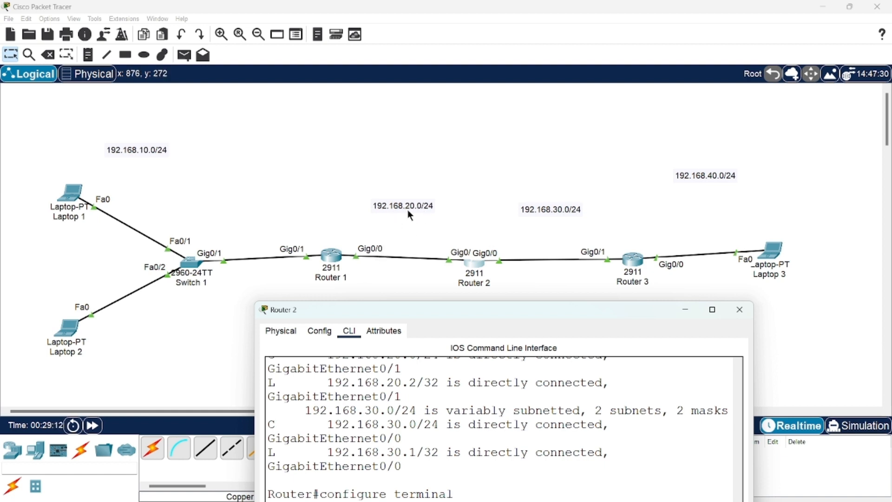
drag(418, 308, 408, 41)
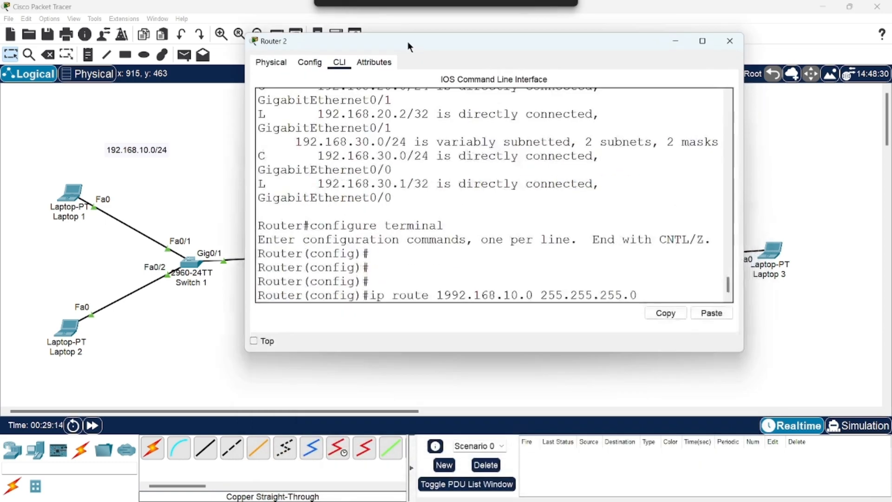
text(19)
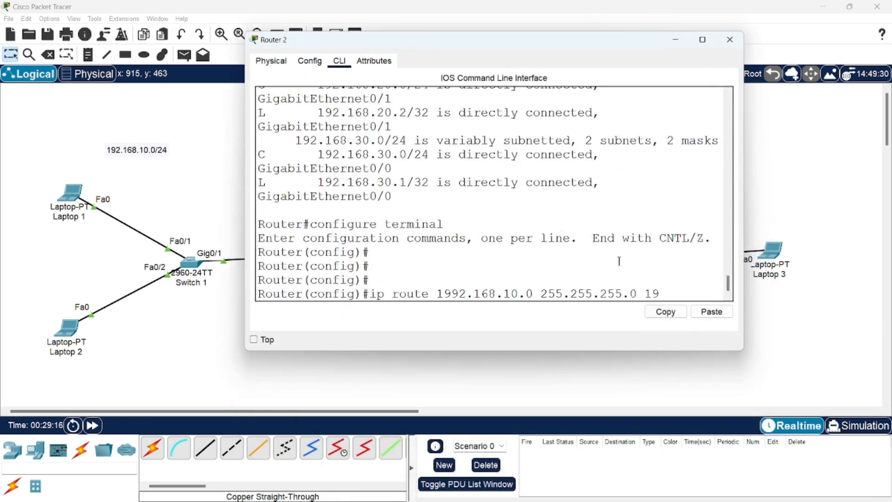
text(2.168.20.)
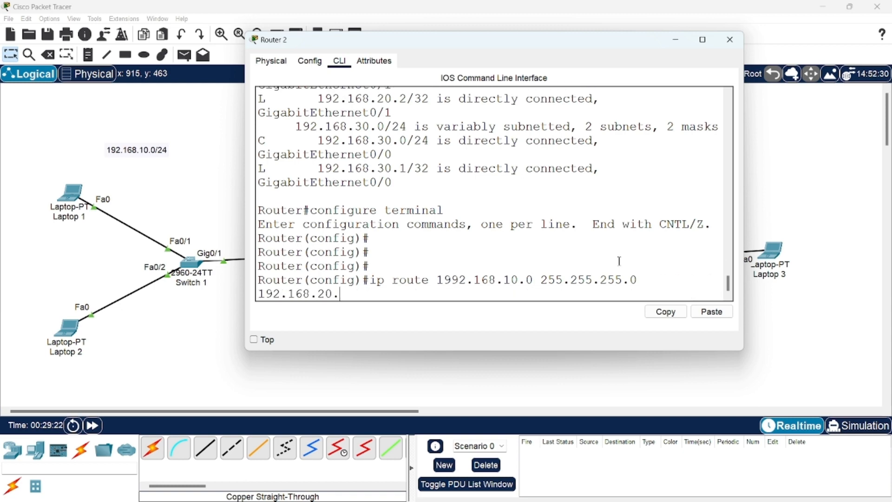
text(1)
drag(529, 41, 547, 285)
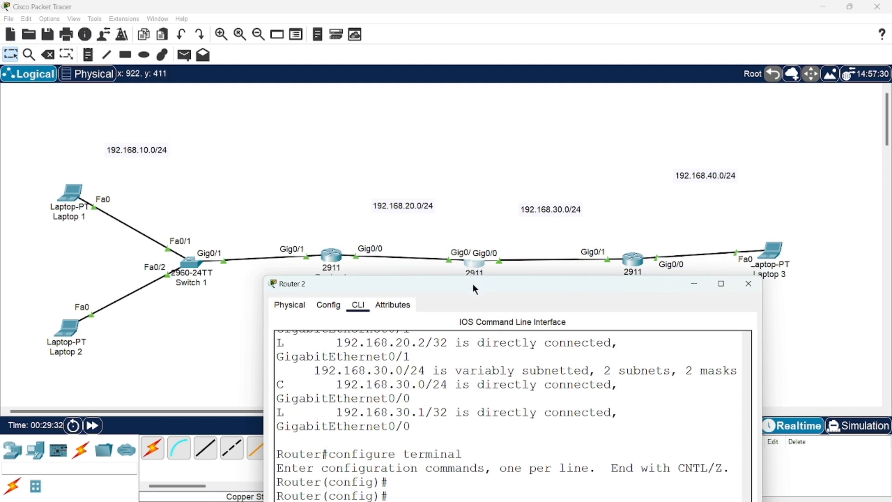
drag(473, 283, 430, 46)
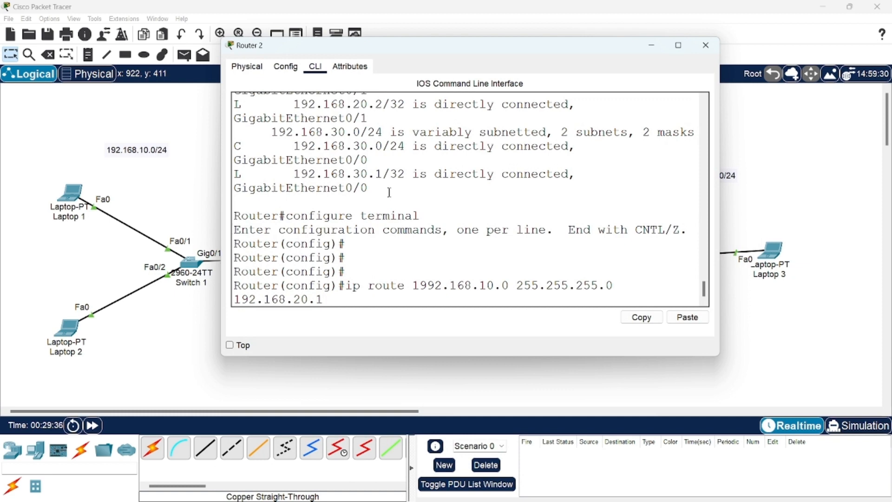
key(Return)
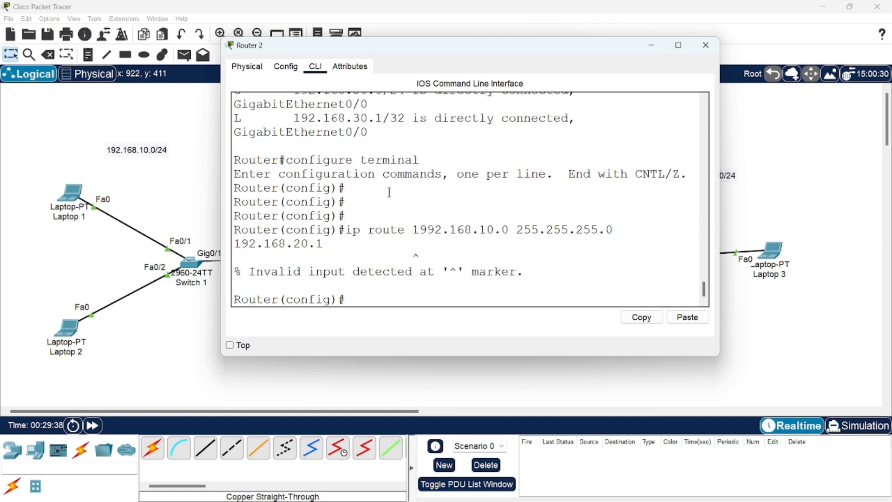
Step: Recall the rejected ip route command, correct its destination to 192.168.10.0, and submit the static route on Router 2
key(Up)
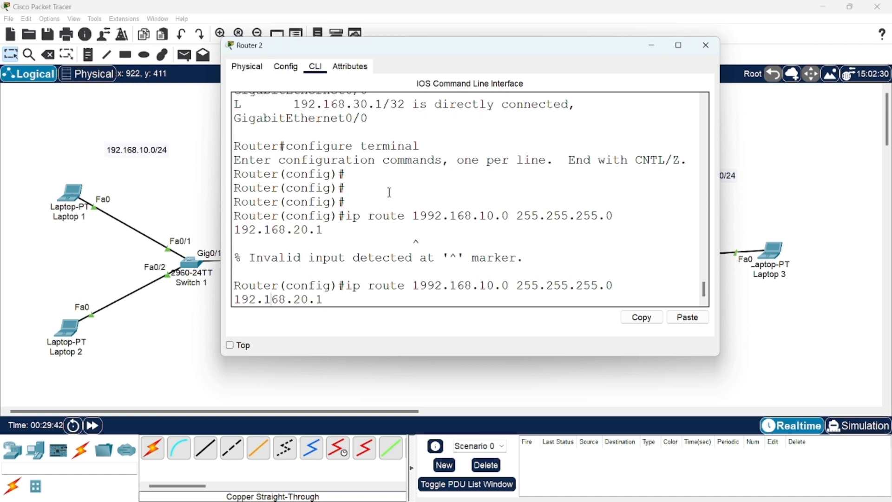
key(Left)
key(Left)
key(BackSpace)
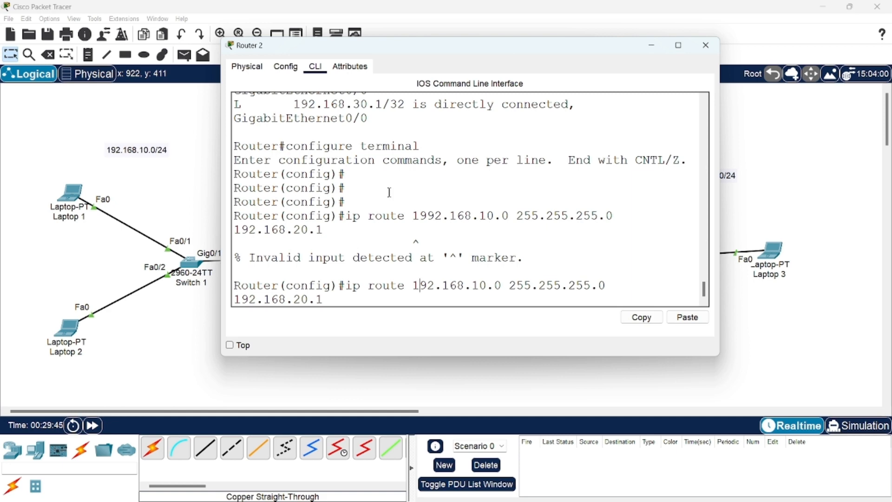
click(362, 300)
key(Return)
key(Return)
key(Return)
key(Return)
key(Return)
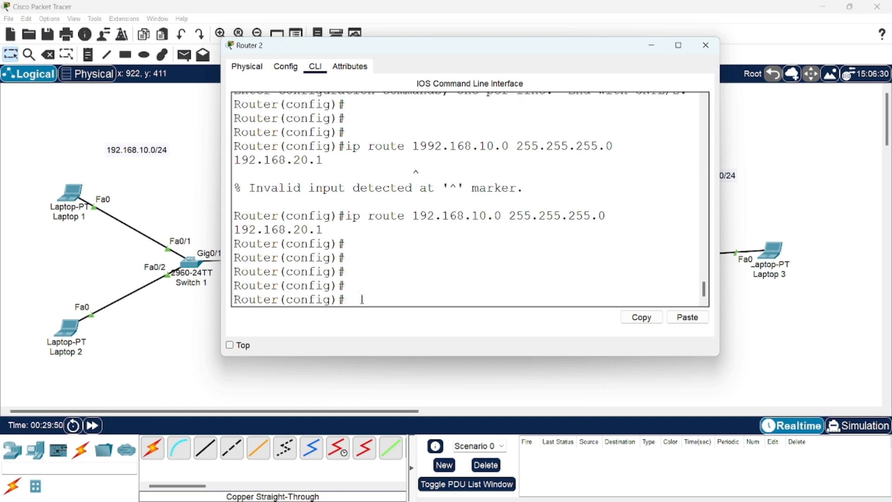
Step: Recall the last ip route command on Router 2, remove the final next-hop digit, and change the destination to 192.168.40.0 without submitting it
key(Up)
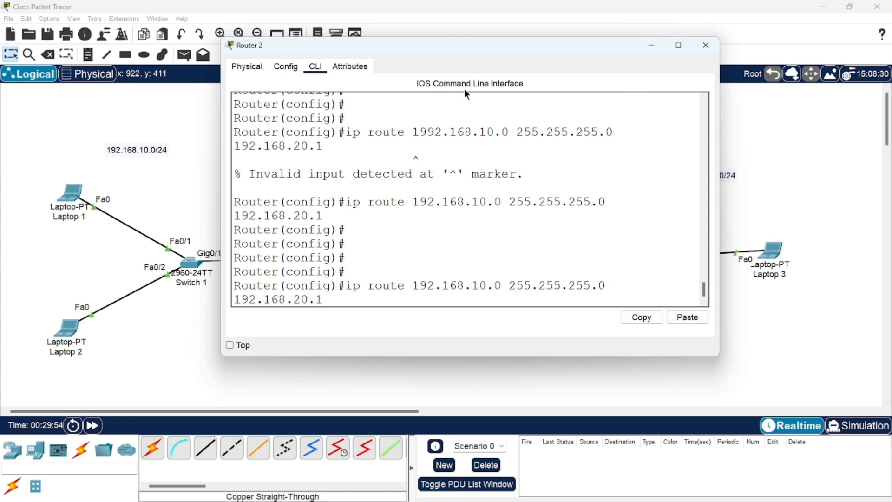
drag(474, 50, 307, 79)
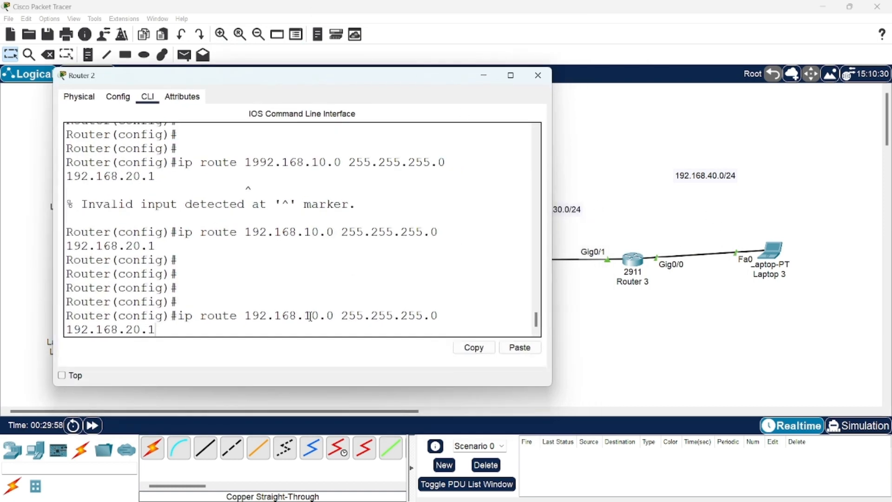
key(BackSpace)
text(4)
key(BackSpace)
key(Left)
key(Left)
key(Left)
key(Left)
key(Left)
key(Left)
key(Left)
key(Left)
key(Left)
key(Left)
key(Left)
key(Left)
key(Left)
key(Left)
key(Left)
key(Left)
key(Left)
key(Left)
key(Left)
key(Left)
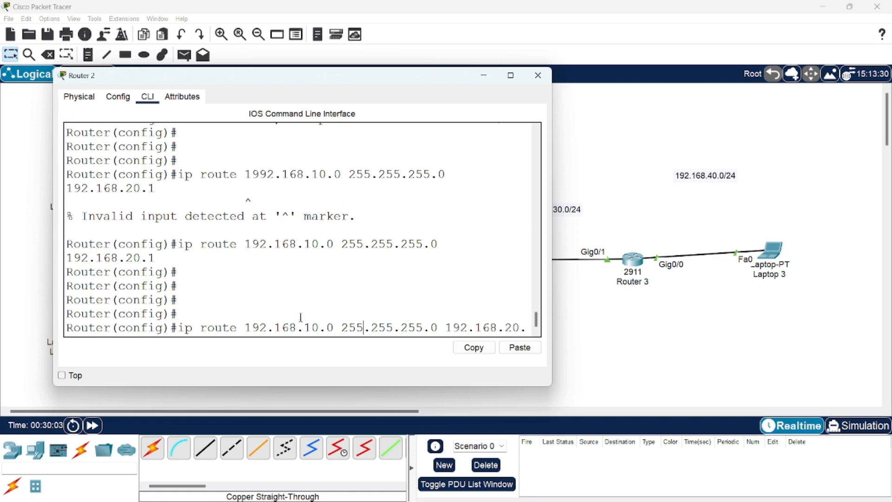
key(BackSpace)
text(4)
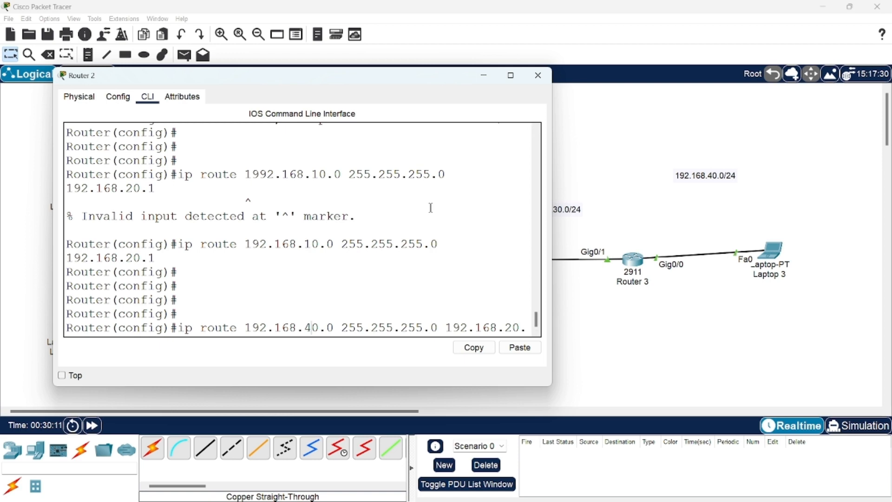
drag(396, 80, 360, 76)
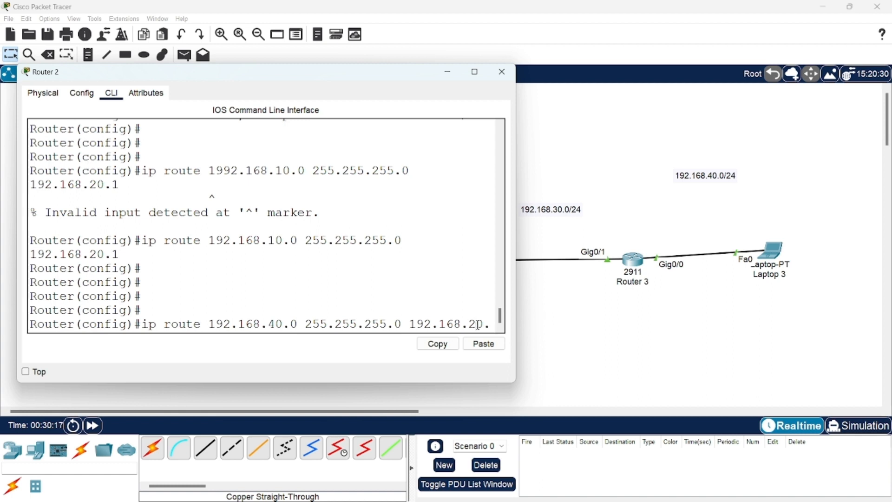
key(BackSpace)
text(3)
drag(516, 251, 554, 250)
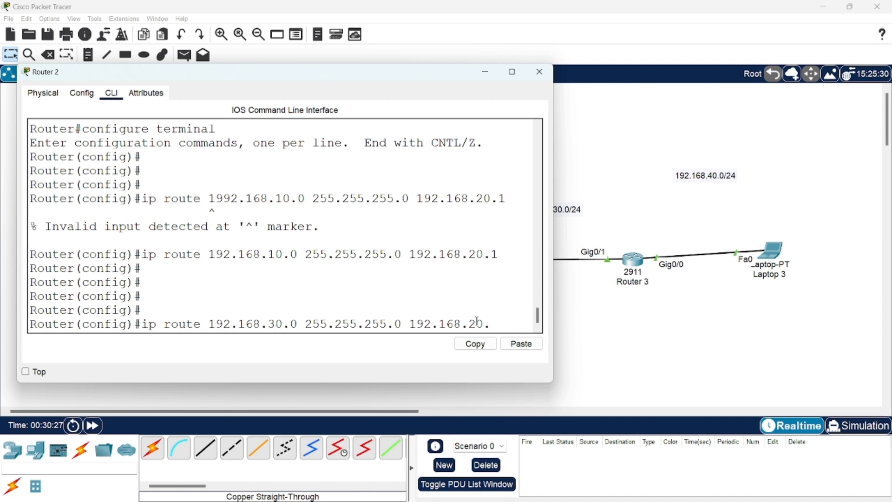
key(BackSpace)
text(4)
key(BackSpace)
text(3)
key(BackSpace)
text(4)
Step: Set the pending route's next hop to 192.168.30.2 and submit the static route on Router 2
key(Right)
key(Right)
key(Right)
key(Right)
key(Left)
key(BackSpace)
text(3)
key(Right)
text(2)
key(Return)
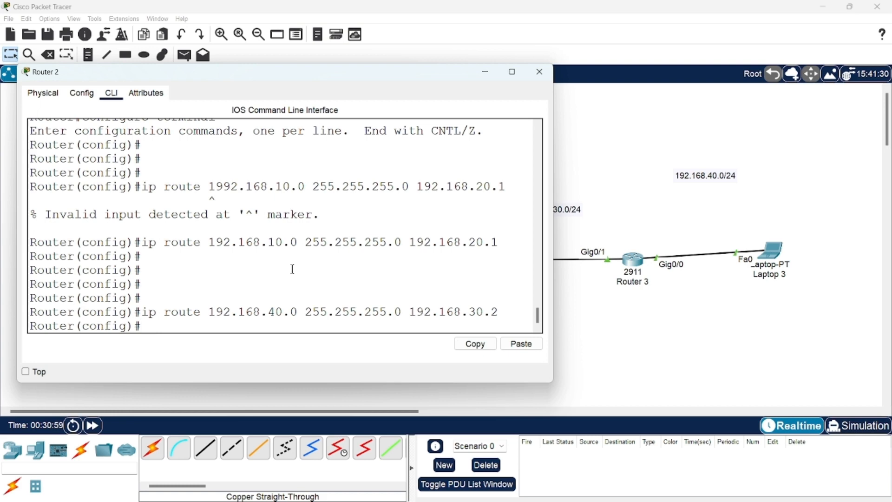
Step: Exit global configuration mode on Router 2 and save the configuration with wr
text(exit)
key(Return)
key(Return)
key(Return)
key(Return)
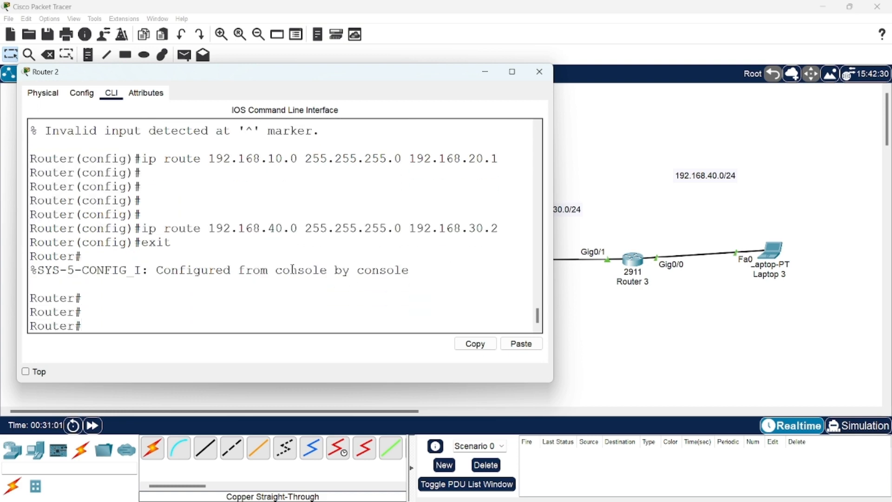
text(wr)
key(Return)
key(Return)
key(Return)
key(Return)
key(Return)
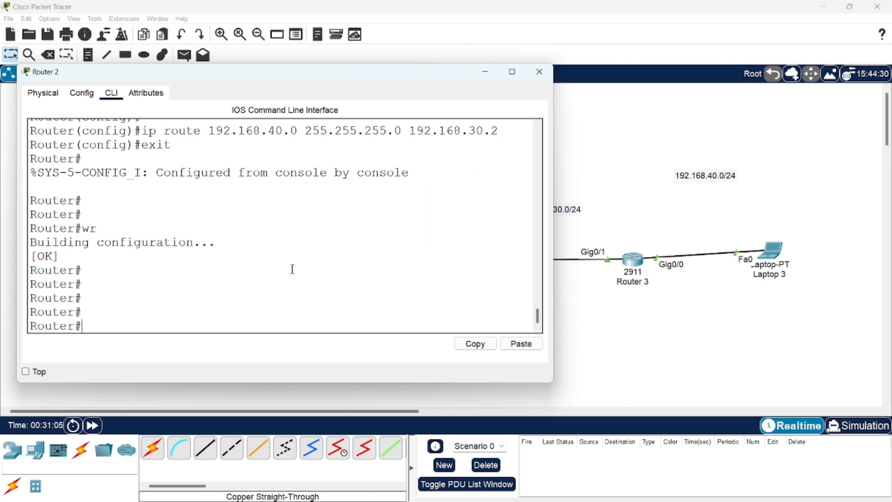
Step: Display Router 2's running configuration with sh run and check its static route entries against the topology
text(sh run)
key(Tab)
key(Return)
key(space)
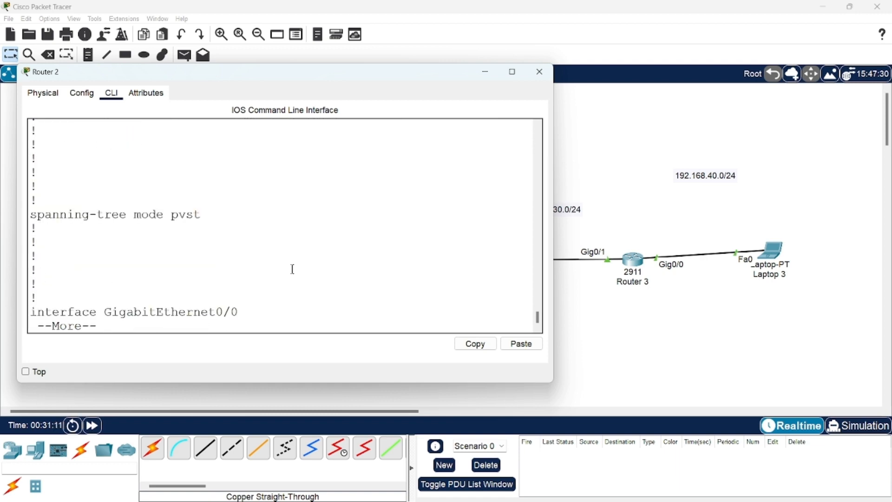
key(space)
key(space)
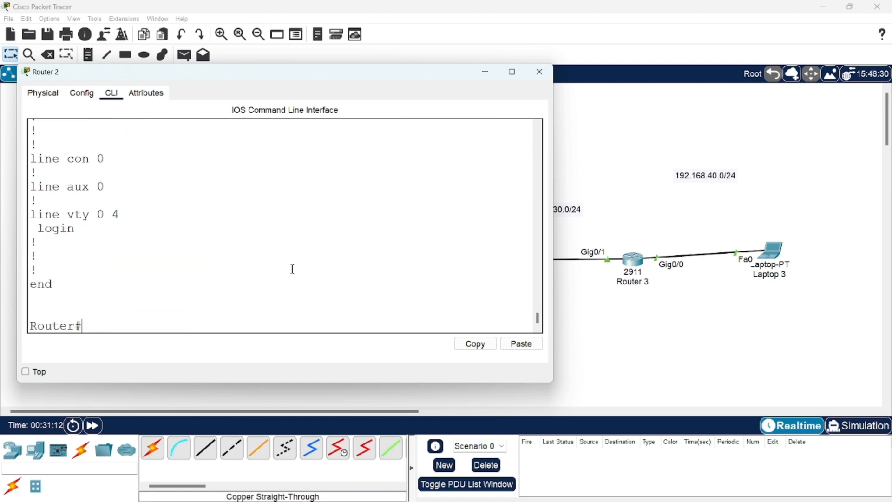
scroll(355, 275, up, 8)
right_click(356, 276)
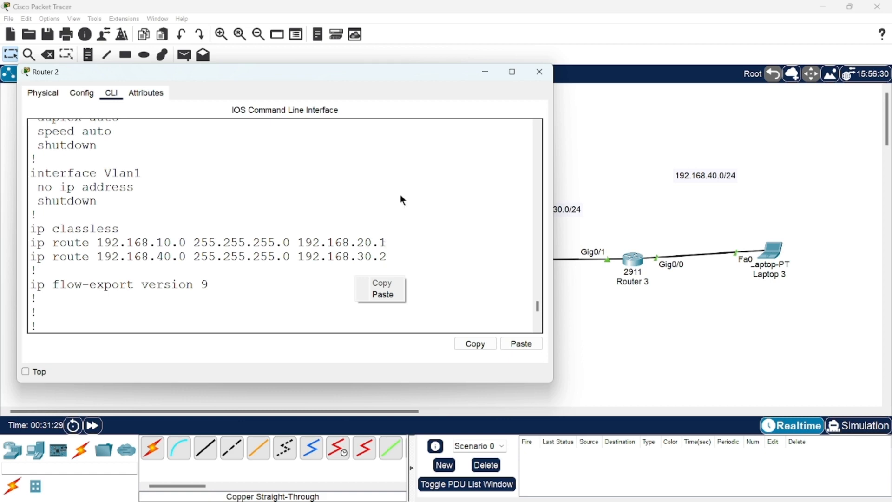
click(358, 81)
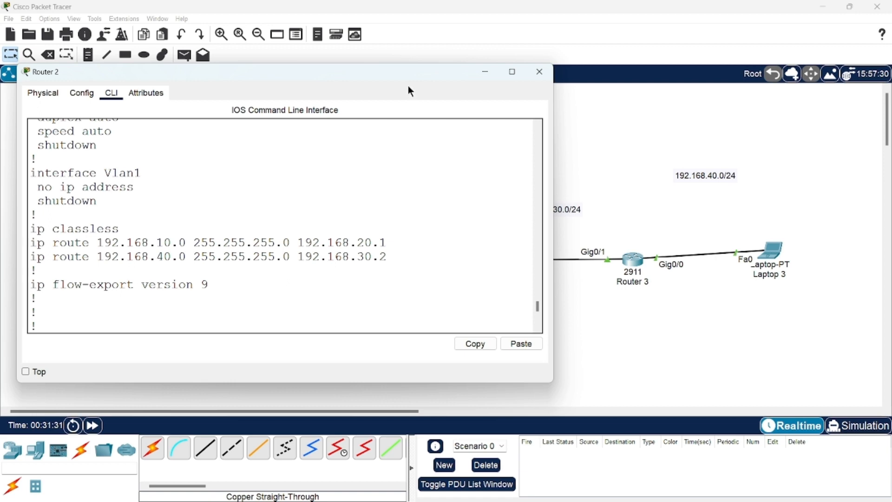
drag(398, 77, 551, 299)
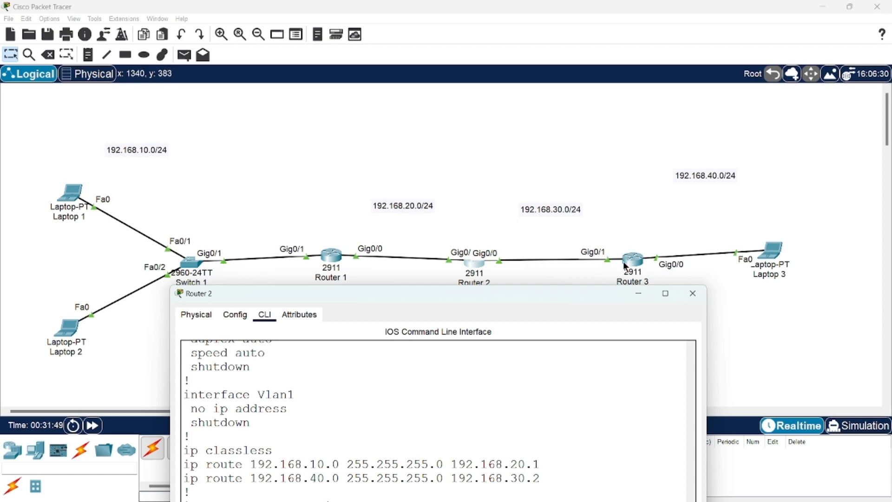
drag(511, 294, 487, 94)
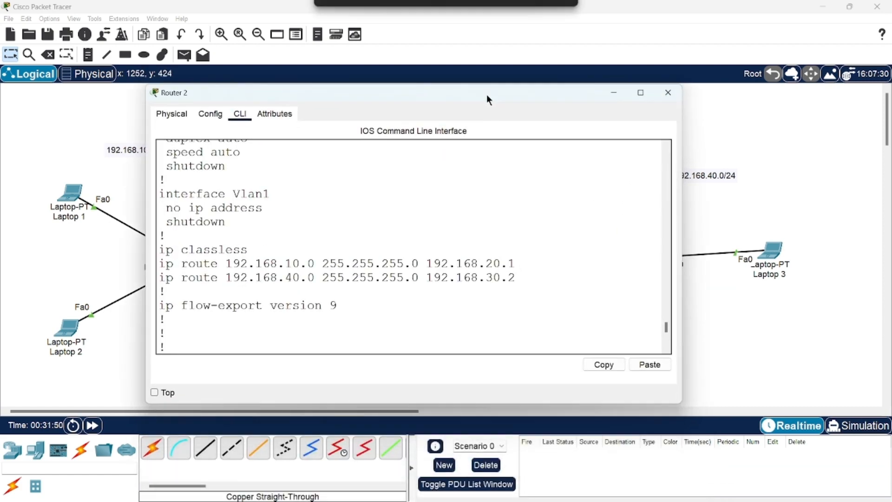
Step: Return to Router 2's prompt and display its routing table with sh ip route
key(Return)
key(Return)
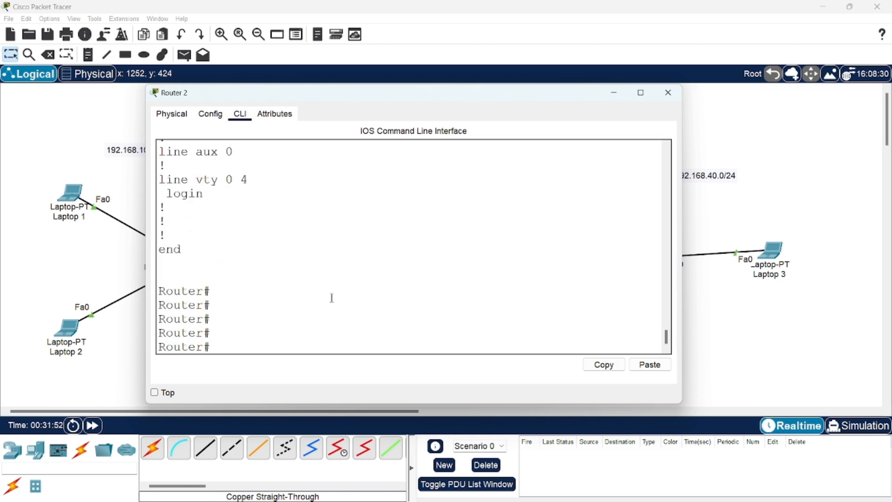
text(sh ip)
text( rou)
key(Tab)
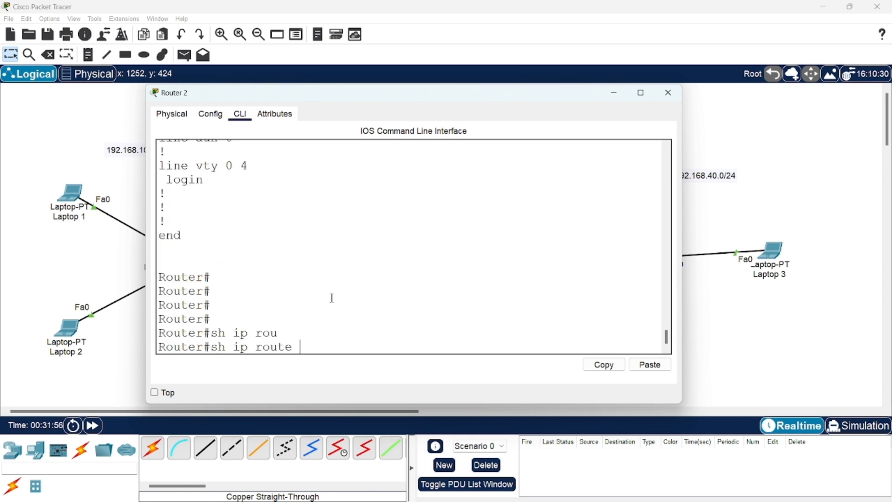
key(Return)
key(Return)
key(Return)
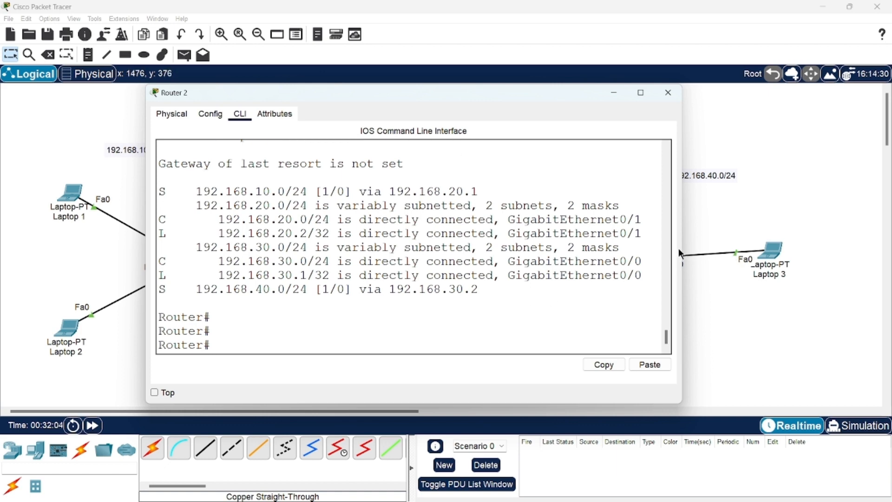
Step: Widen the Router 2 window, review each of the four network entries in the routing table, and close the window
drag(682, 241, 786, 238)
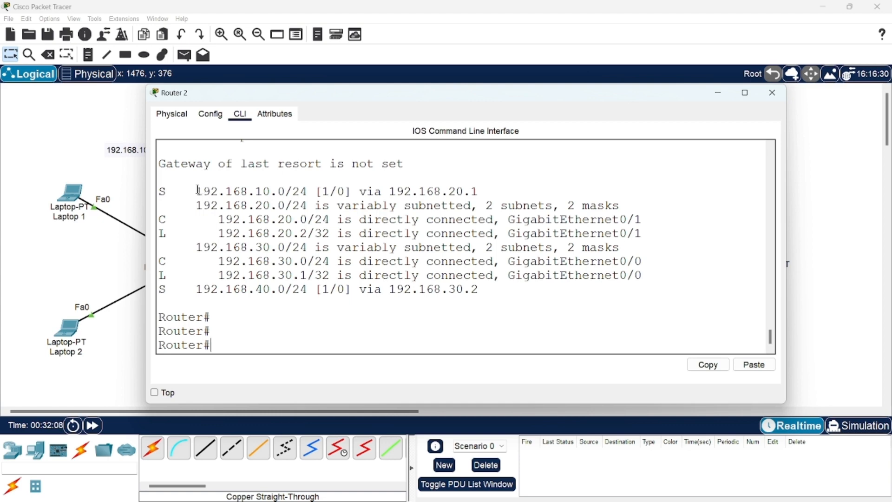
drag(200, 191, 314, 191)
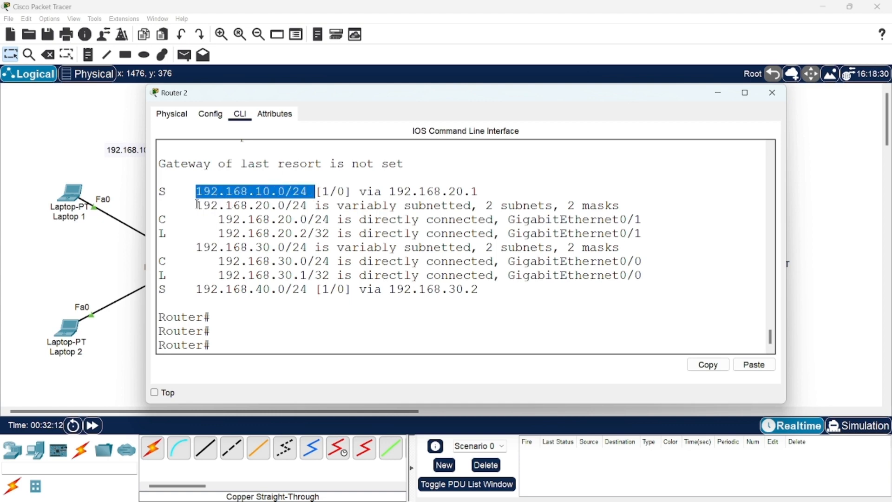
drag(196, 205, 309, 206)
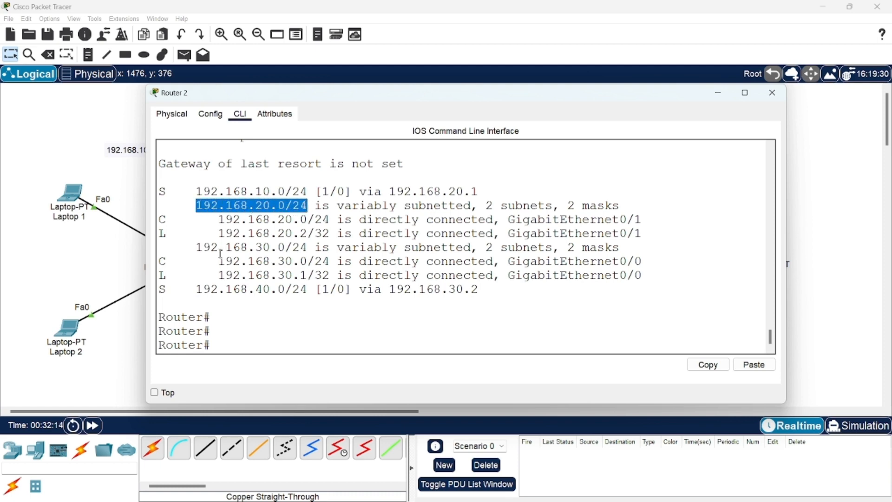
drag(195, 247, 302, 247)
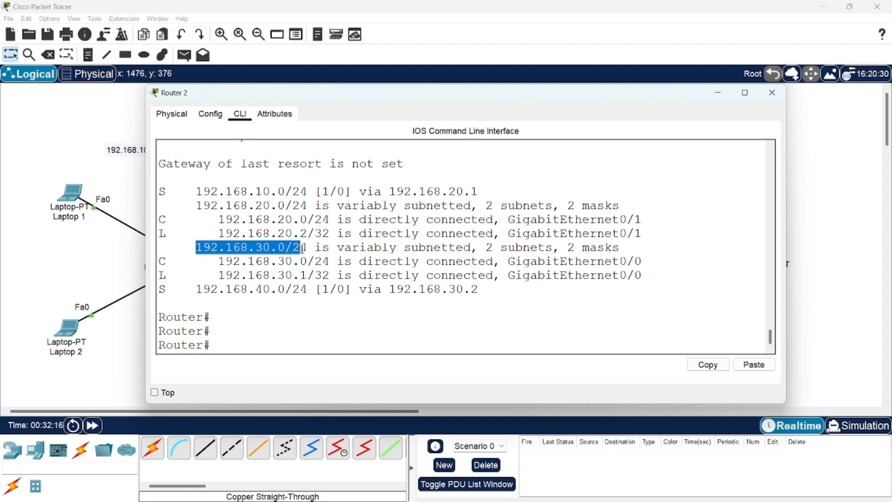
drag(195, 289, 315, 290)
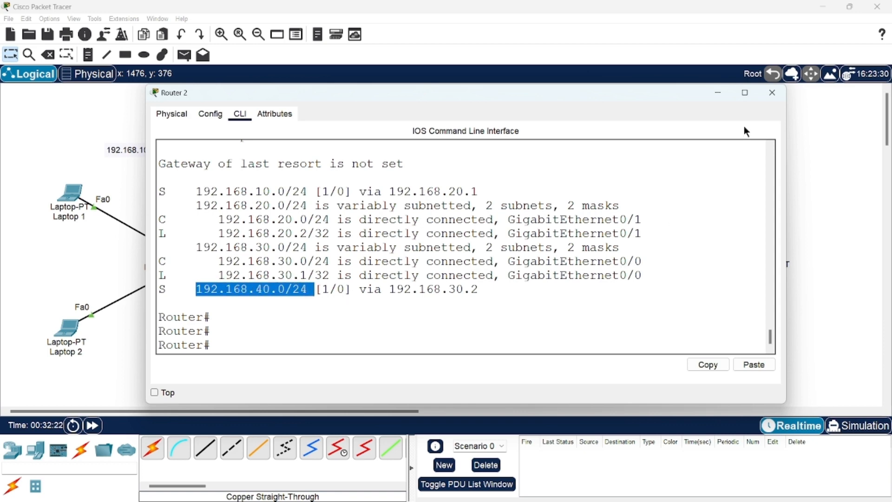
click(773, 93)
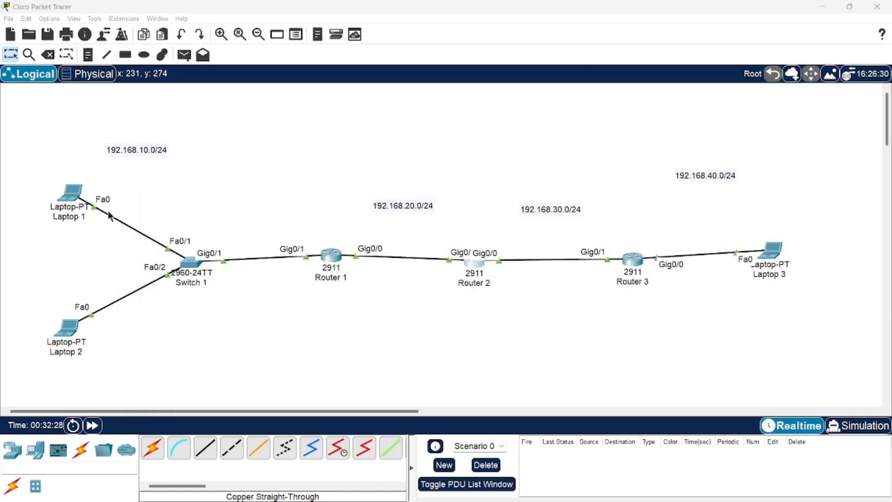
Step: Open Laptop 1's Command Prompt in a widened window and rerun the ping to 192.168.40.101
click(72, 197)
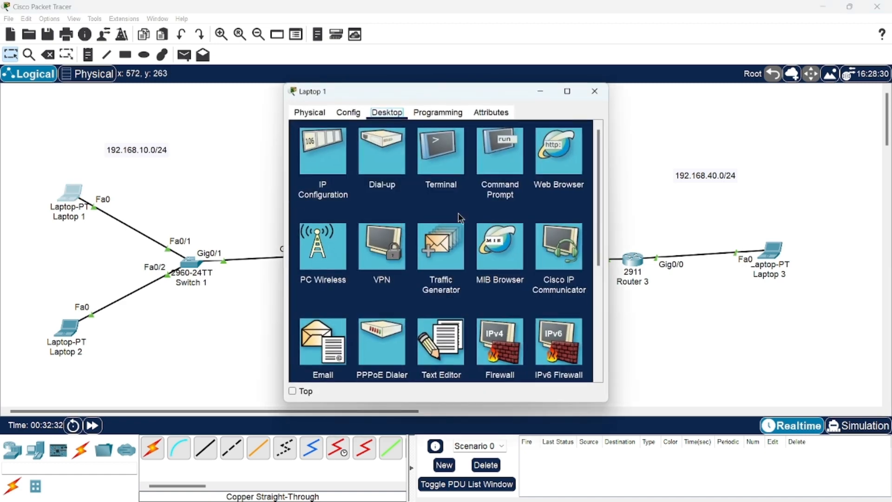
click(504, 147)
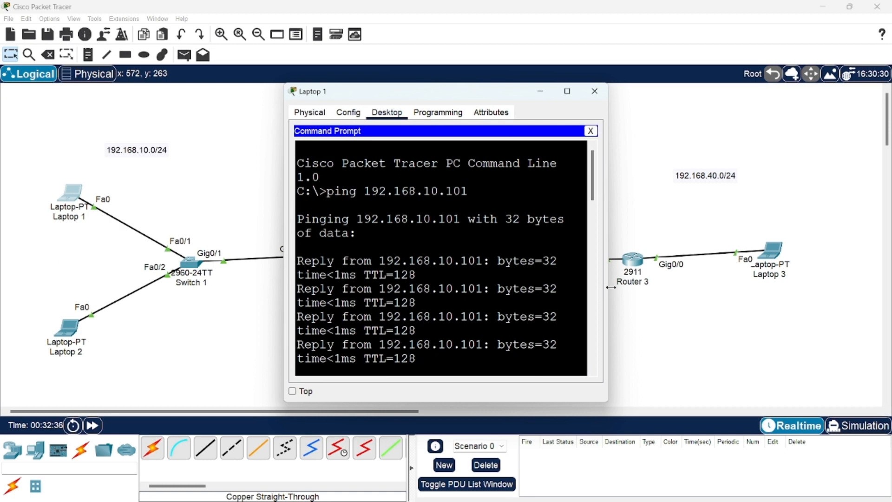
drag(610, 287, 746, 288)
scroll(541, 337, down, 5)
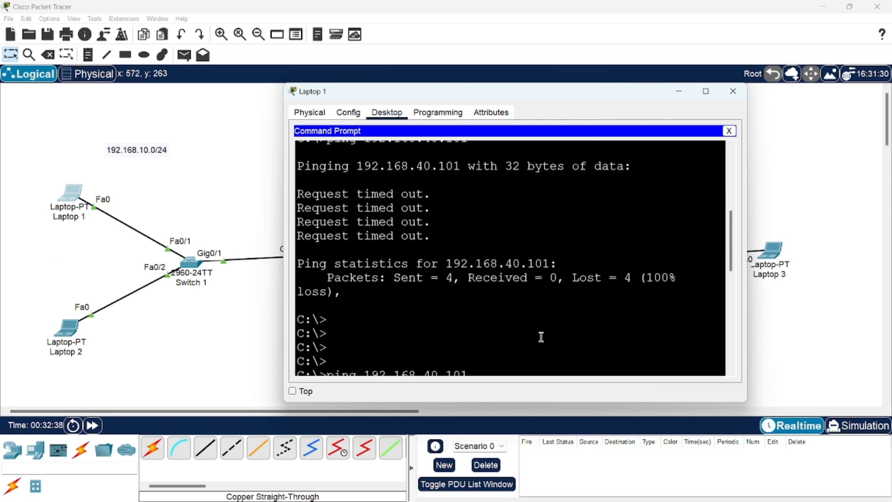
scroll(540, 336, down, 5)
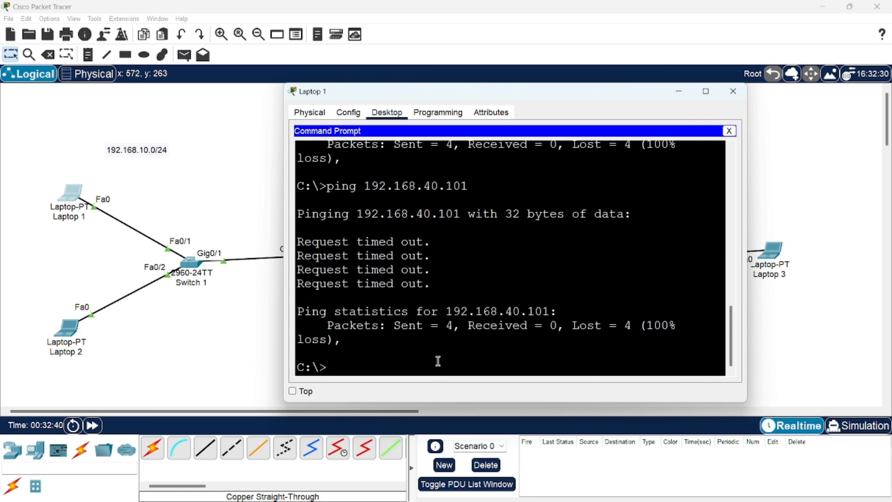
key(Up)
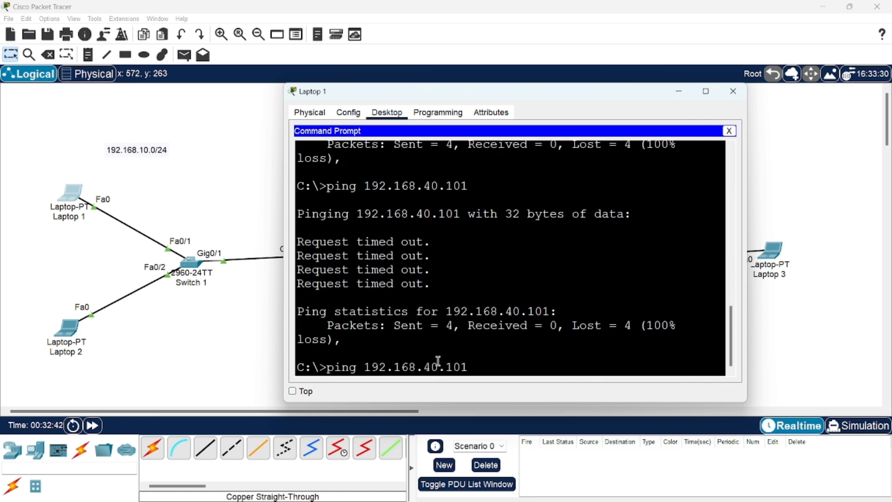
key(Return)
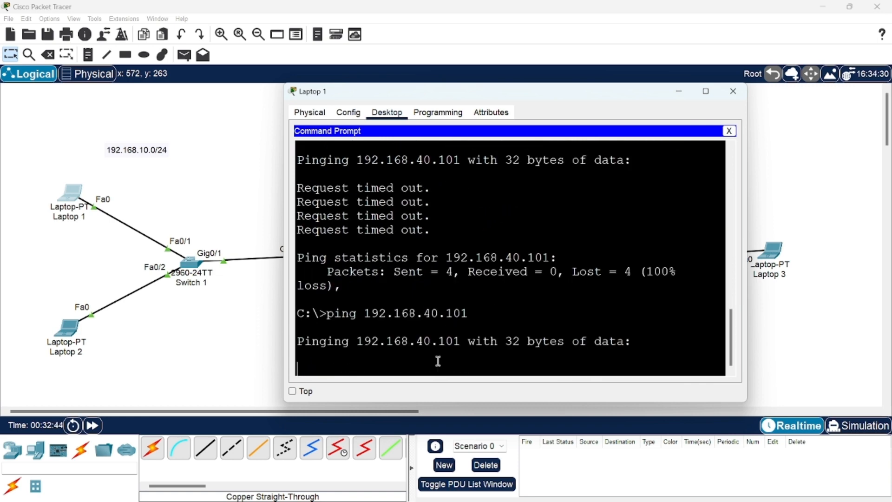
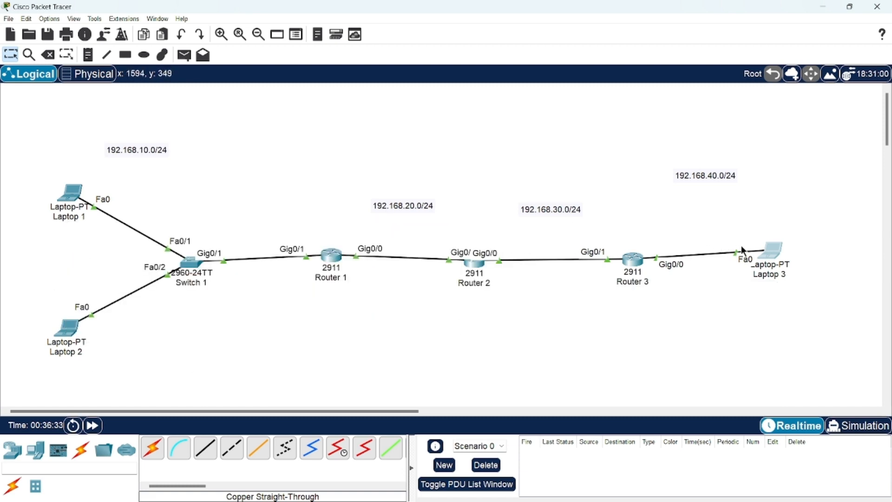
Step: Set the default gateway in Laptop 3's IP Configuration to 192.168.40.1 and close its window
click(775, 250)
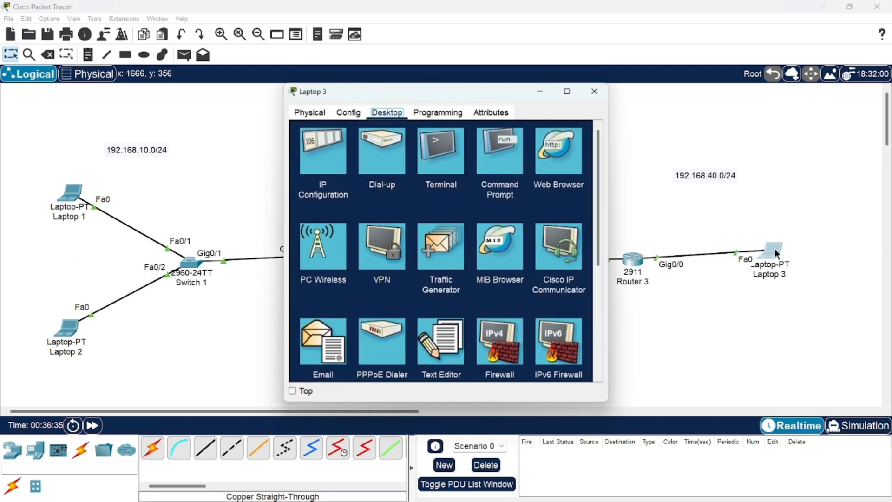
click(326, 156)
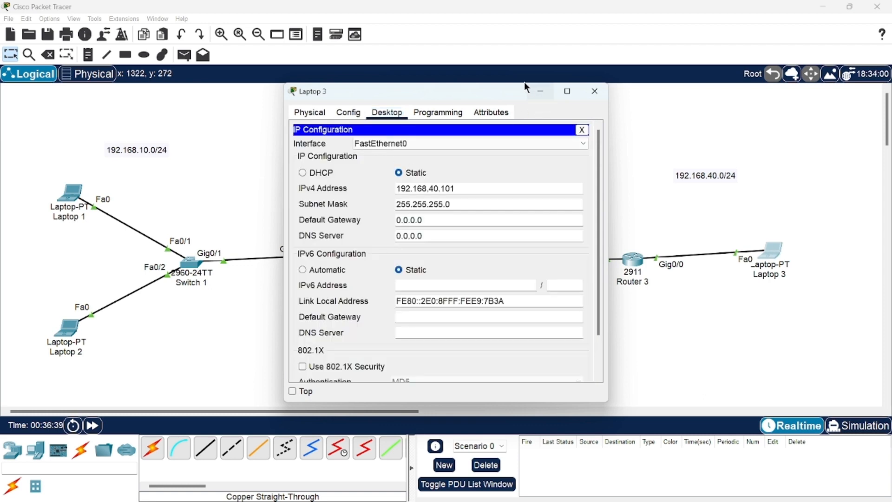
drag(476, 91, 403, 130)
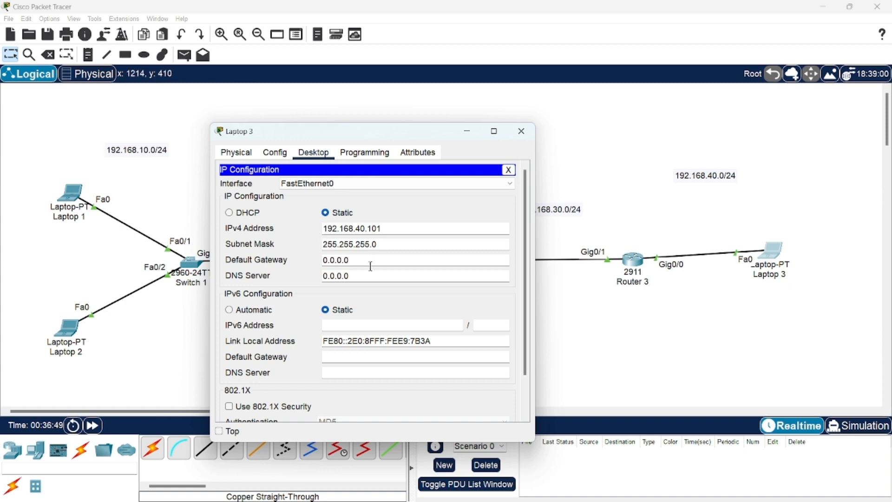
key(BackSpace)
key(BackSpace)
key(BackSpace)
key(BackSpace)
key(BackSpace)
key(BackSpace)
key(BackSpace)
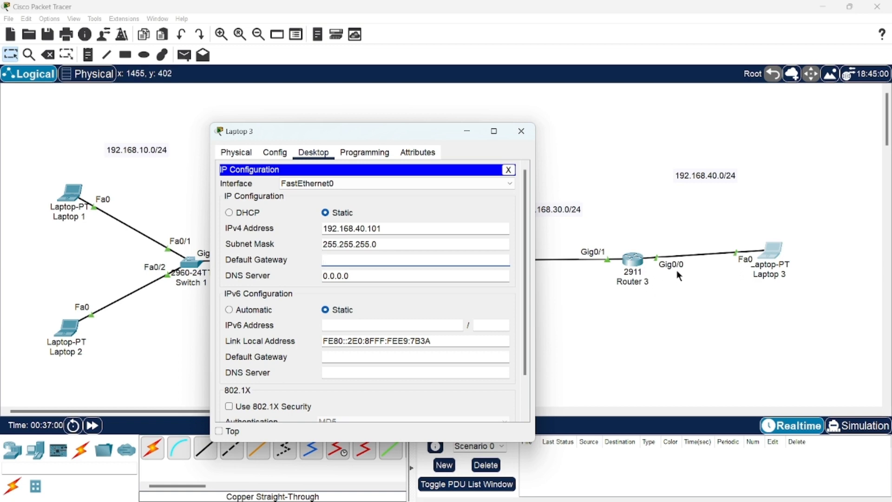
click(359, 259)
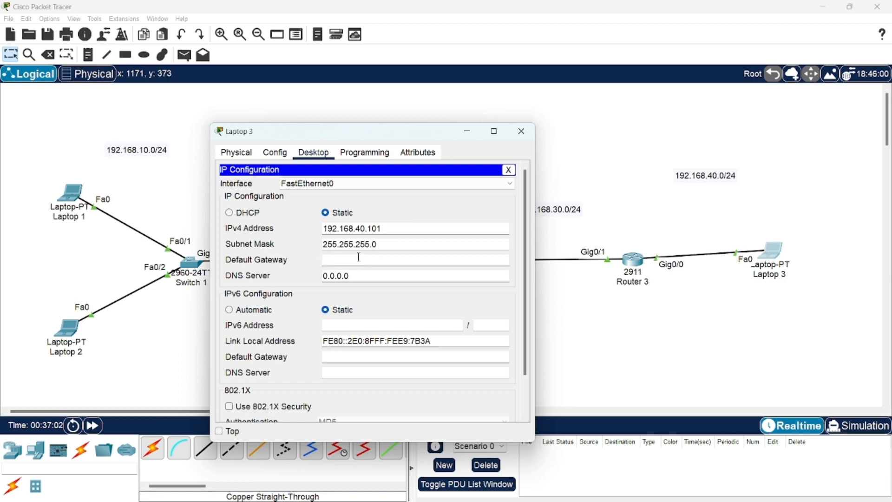
text(192.168.40.1)
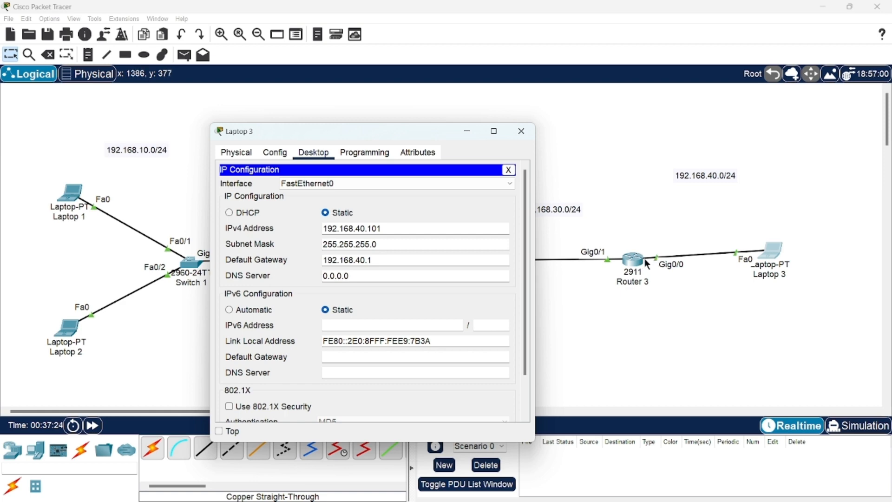
click(522, 132)
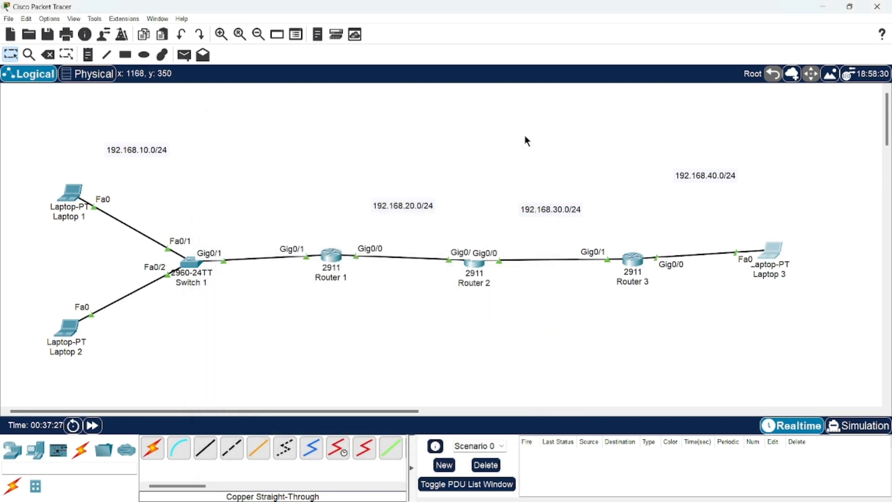
Step: Set the default gateway in Laptop 1's IP Configuration to 192.168.10.1, close its window, and open Laptop 2
click(71, 196)
drag(432, 85, 613, 110)
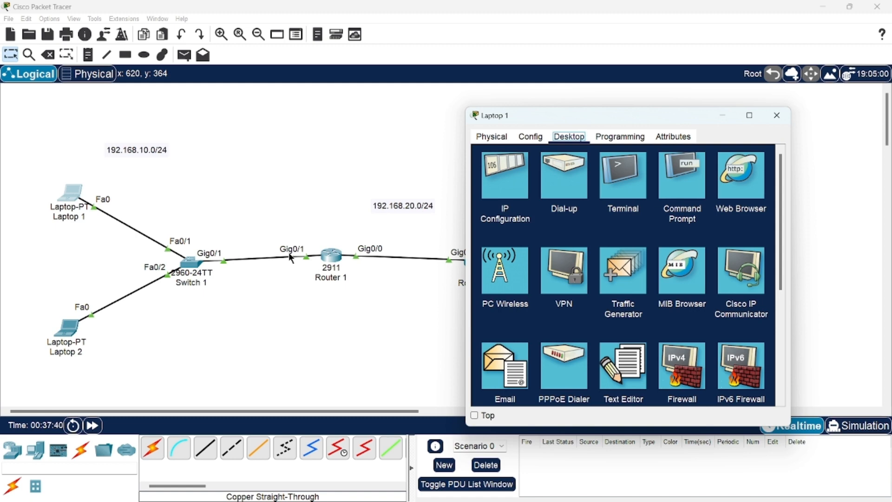
click(500, 177)
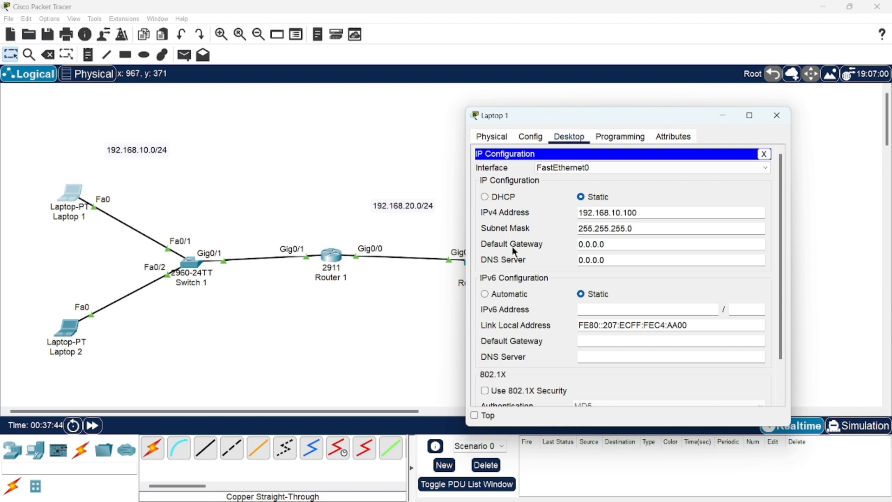
drag(608, 245, 566, 251)
text(192.168)
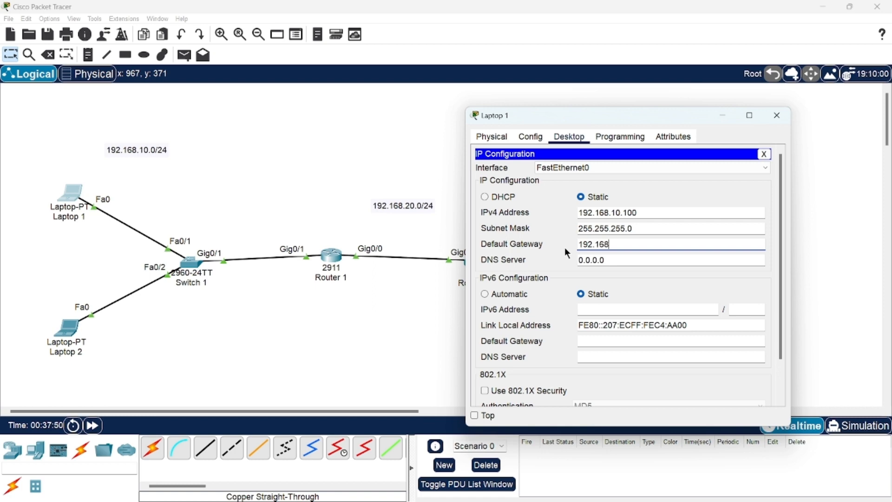
text(.10)
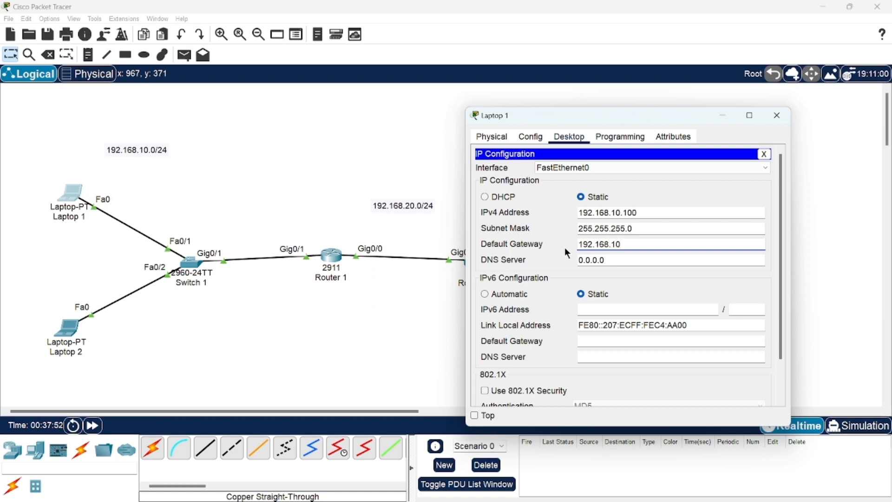
text(.1)
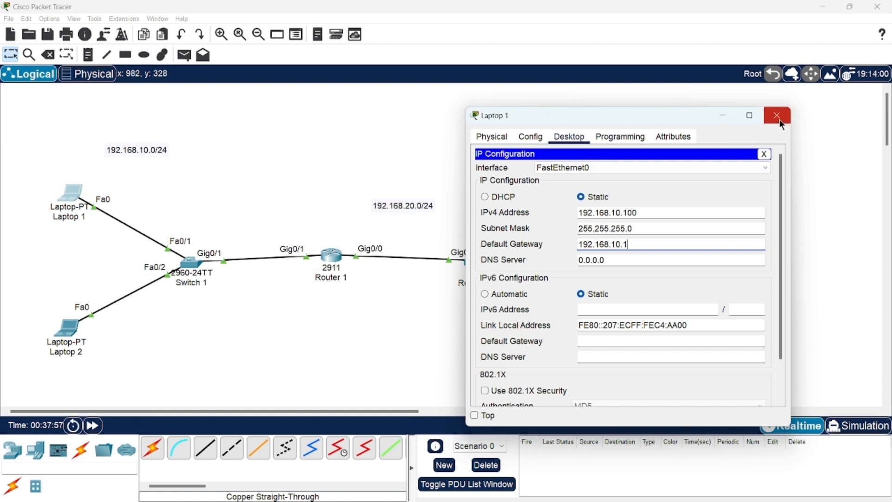
click(676, 255)
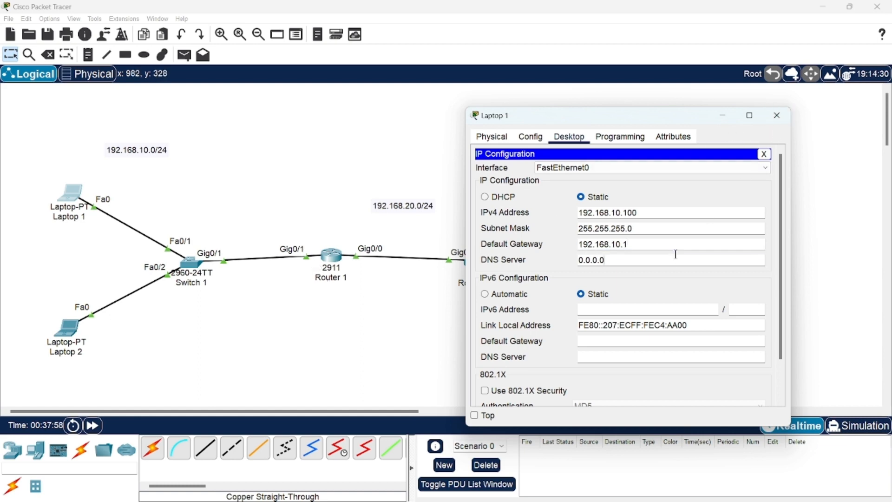
click(774, 117)
click(65, 343)
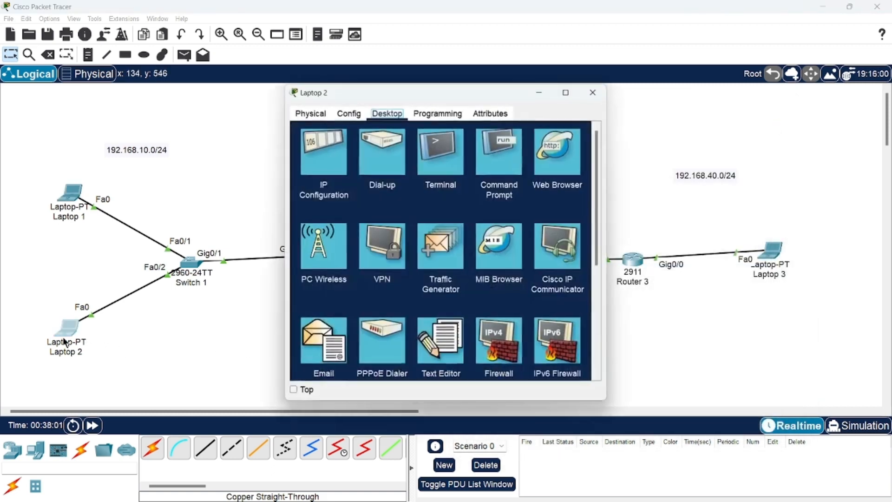
click(498, 155)
click(591, 131)
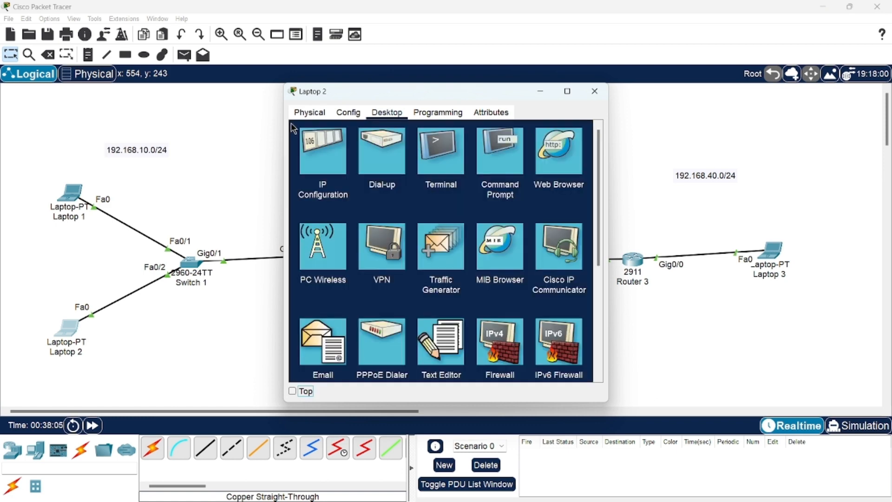
click(307, 117)
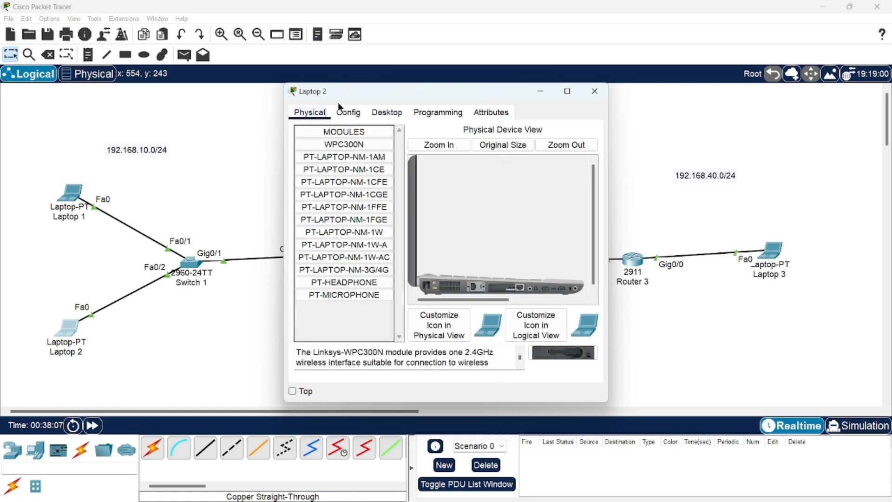
click(389, 114)
Step: Set the default gateway in Laptop 2's IP Configuration to 192.168.10.1 and close its window
click(323, 159)
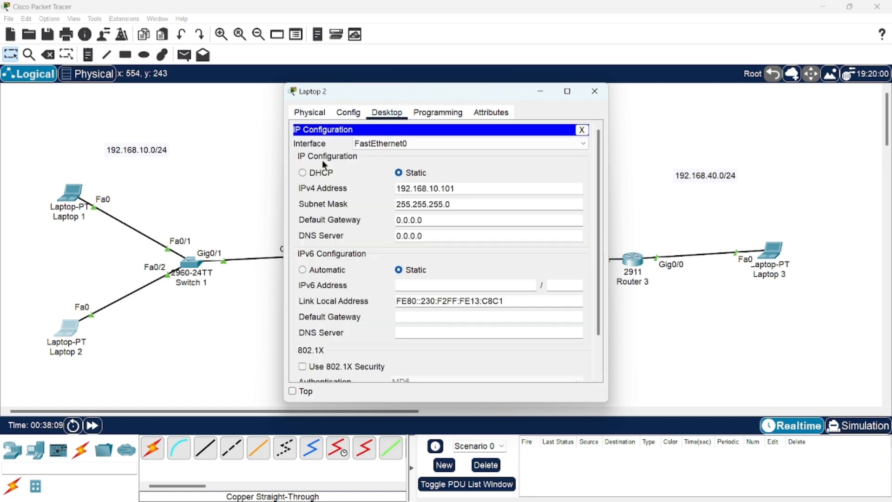
click(433, 223)
key(BackSpace)
key(BackSpace)
key(BackSpace)
key(BackSpace)
key(BackSpace)
key(BackSpace)
key(BackSpace)
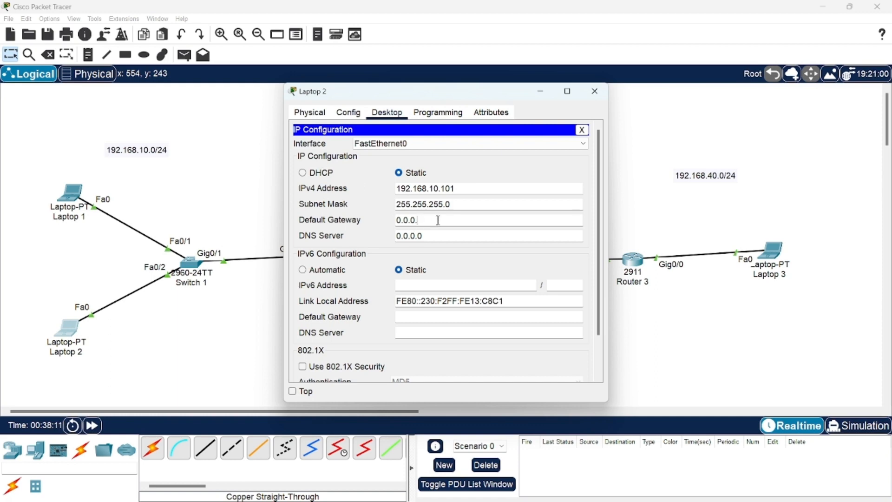
text(1)
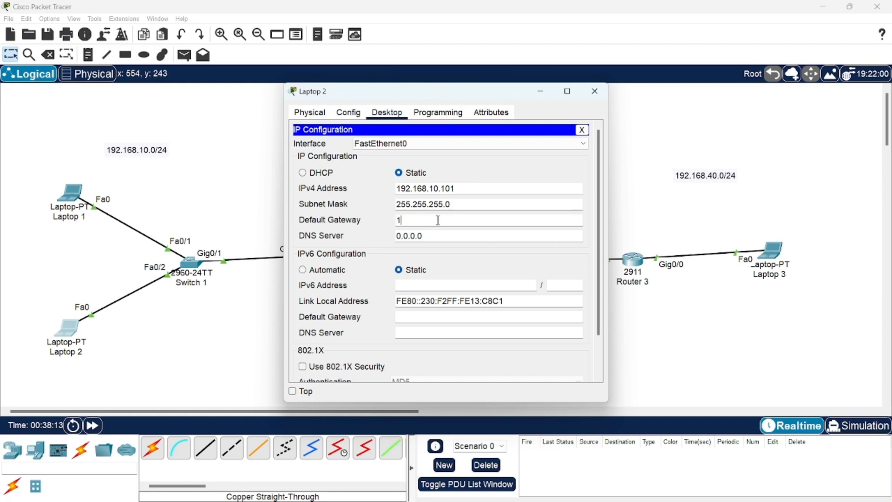
text(92.168.10.1)
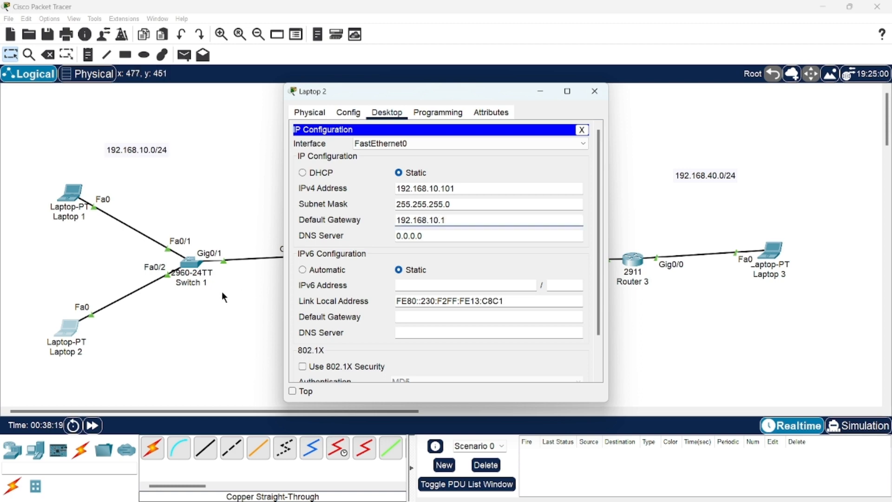
drag(418, 90, 586, 93)
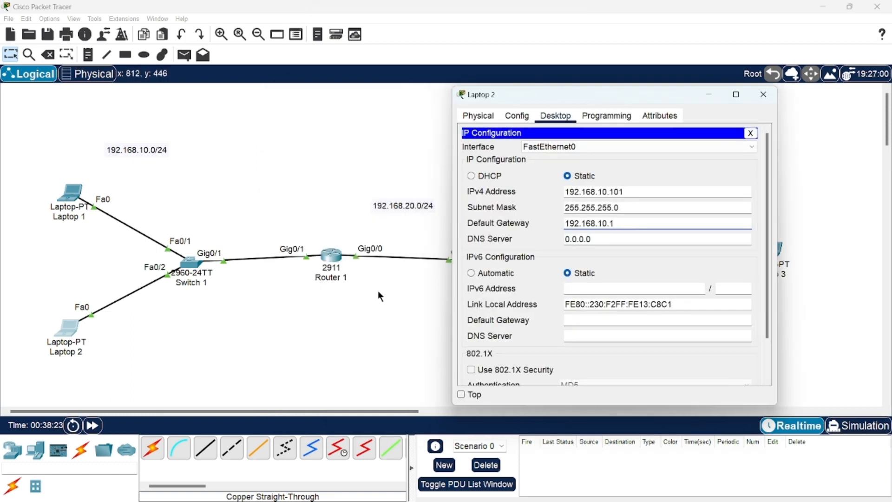
click(701, 241)
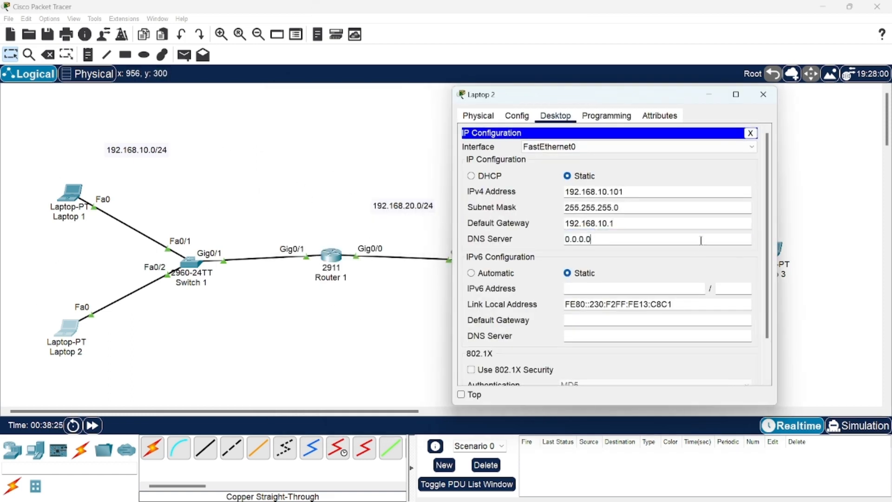
click(768, 97)
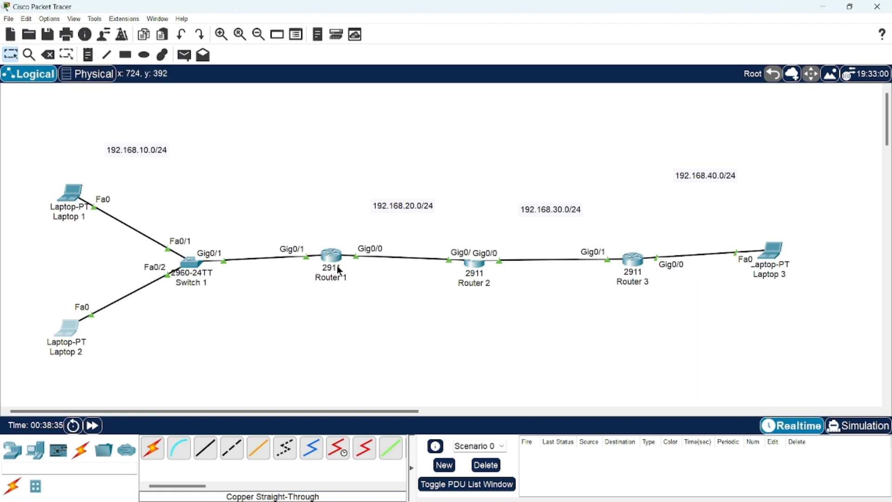
Step: Open Laptop 1's Command Prompt and widen its window to read the ping output
mouse_move(326, 258)
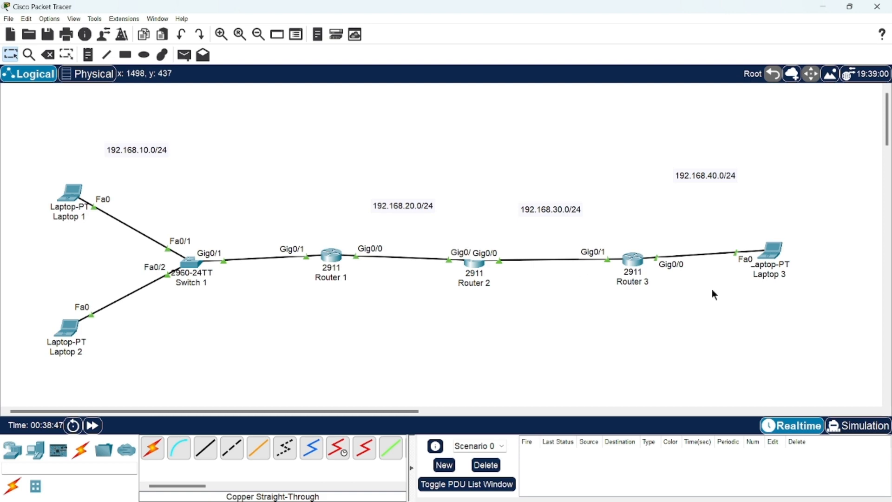
click(73, 197)
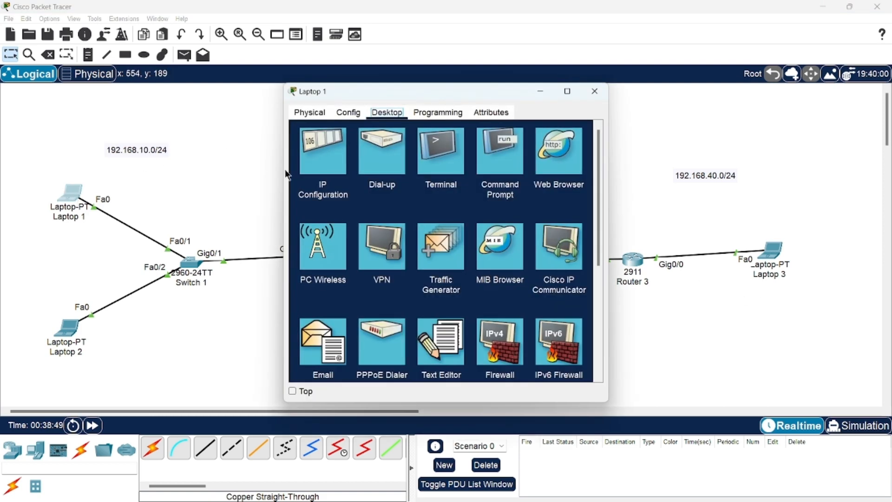
click(483, 152)
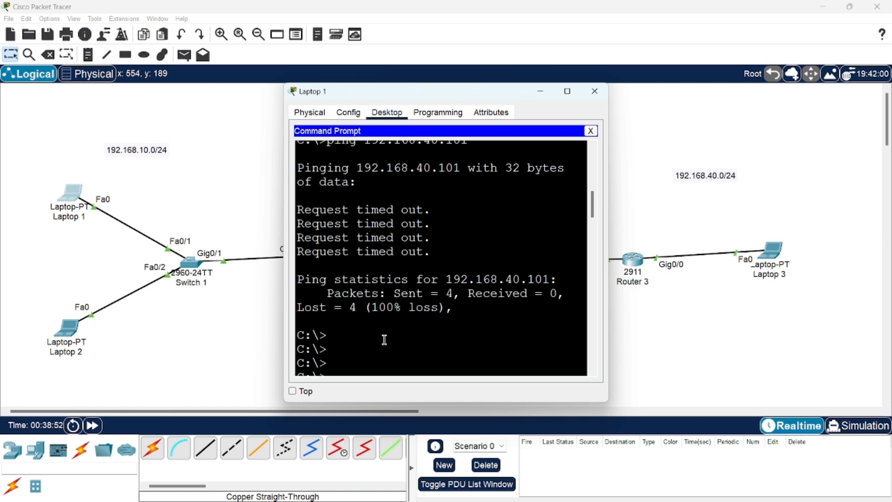
key(Up)
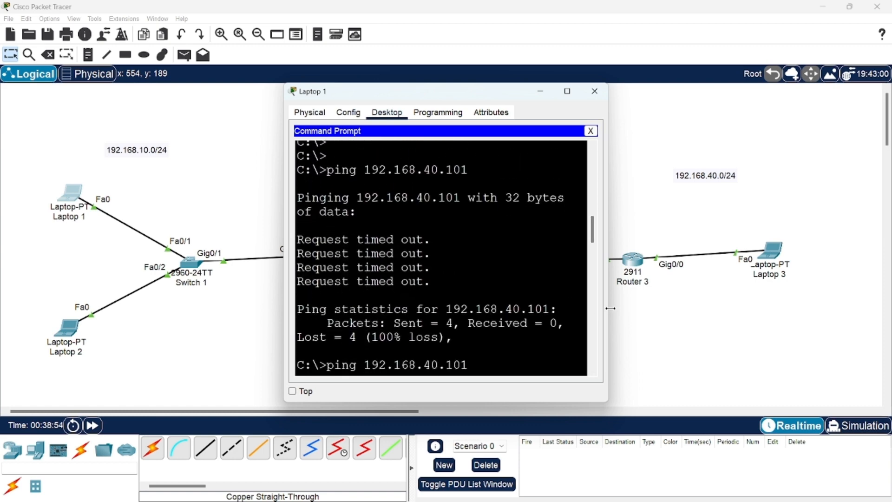
drag(610, 308, 783, 308)
key(Return)
text(ping 192.168.10.1)
key(Return)
text(ping 192.168.20.1)
key(Return)
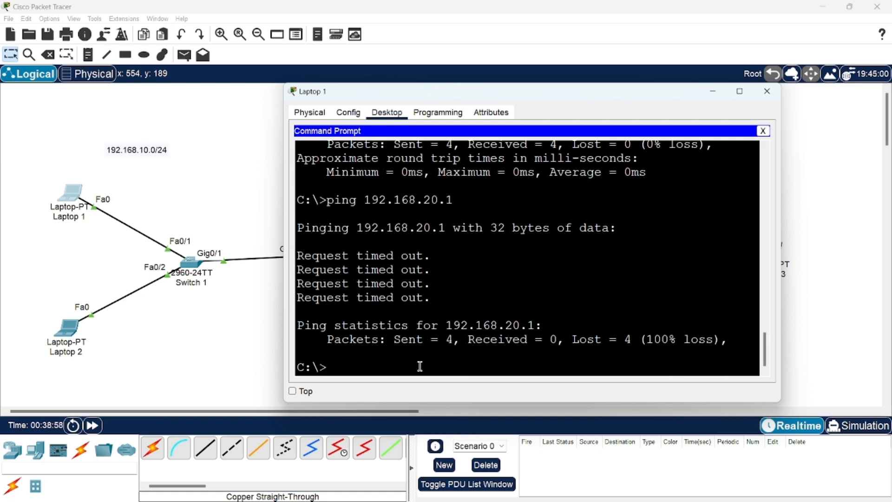
Step: Ping Laptop 3 at 192.168.40.101 from Laptop 1 and move the window to uncover the topology
key(Up)
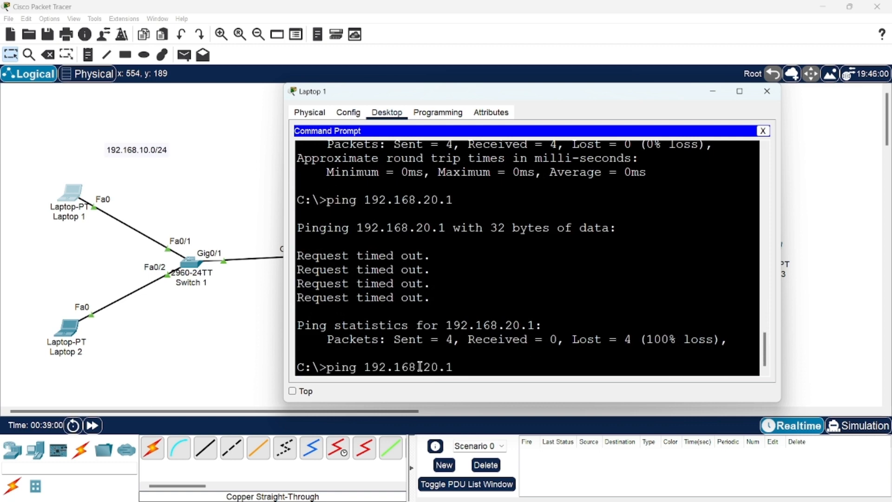
key(BackSpace)
key(BackSpace)
key(BackSpace)
key(BackSpace)
text(40.101)
drag(550, 93, 418, 59)
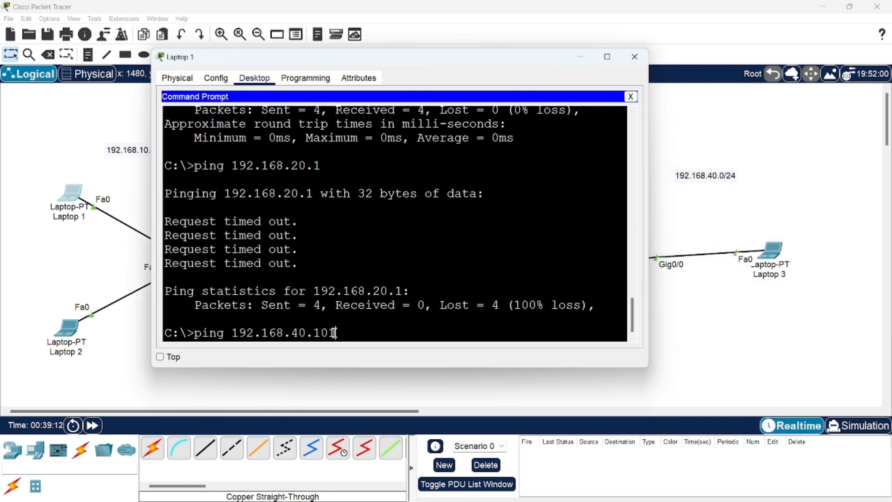
key(Return)
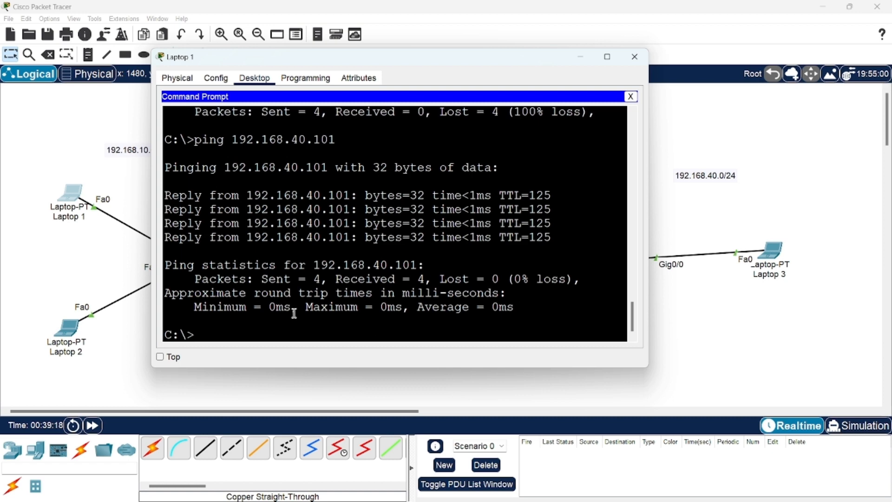
key(Up)
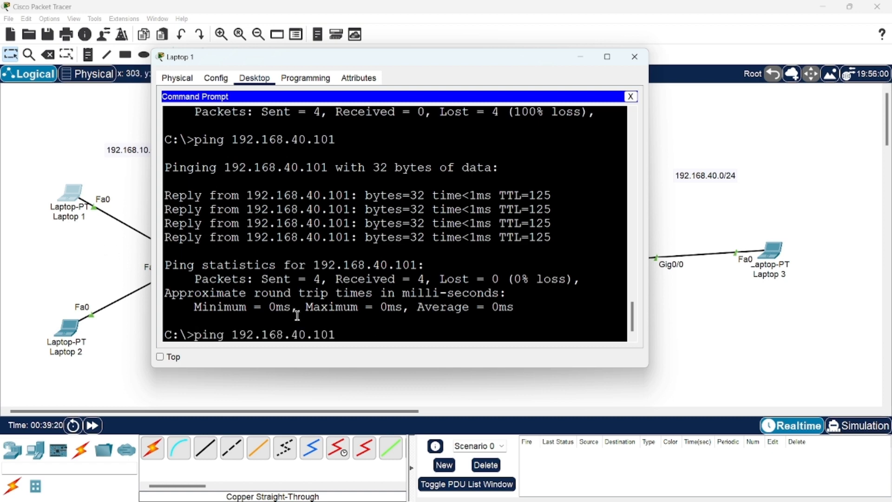
key(BackSpace)
key(BackSpace)
key(BackSpace)
key(BackSpace)
key(BackSpace)
key(BackSpace)
text(10.11)
Step: Check the addresses in Laptop 2's IP Configuration and close its window
click(68, 331)
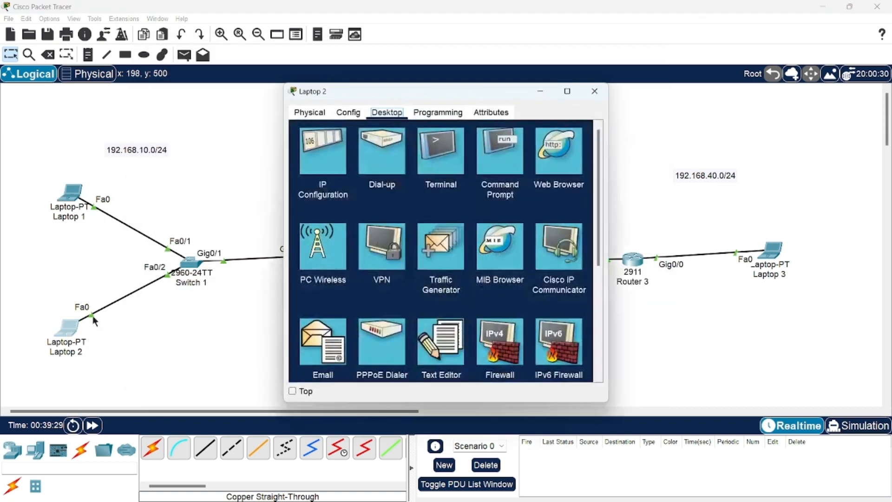
click(311, 157)
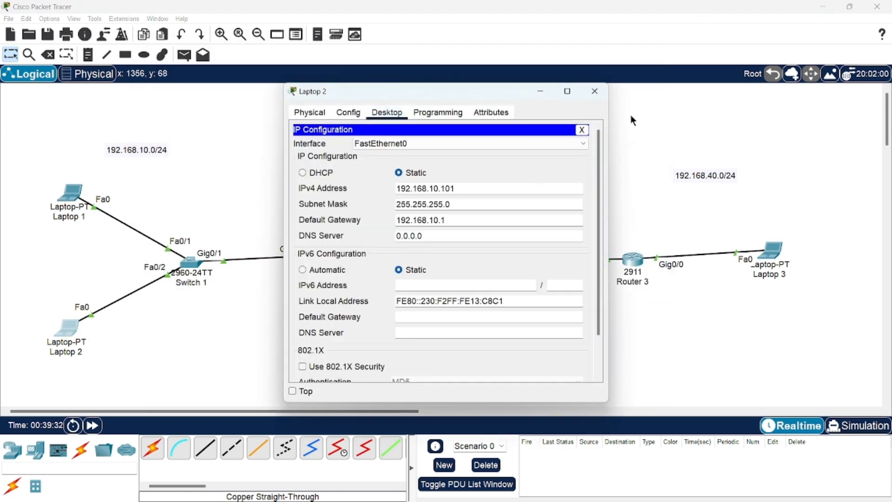
click(595, 91)
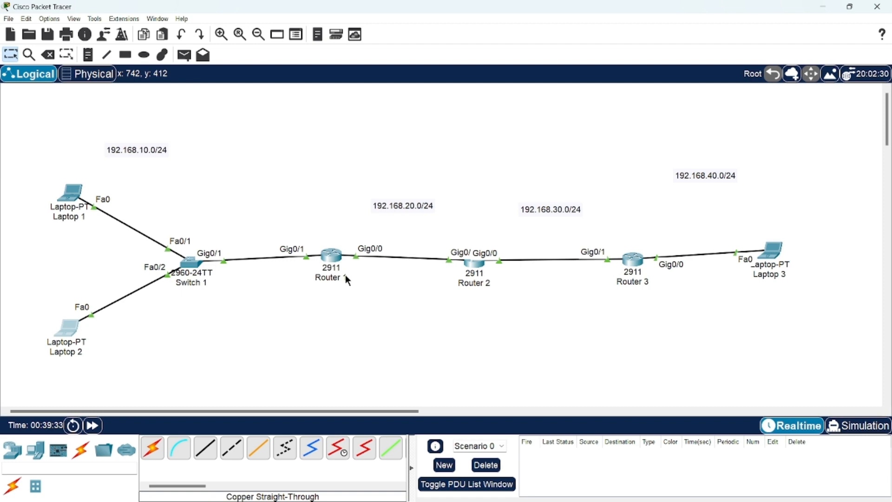
Step: Reopen Laptop 1's Command Prompt and ping 192.168.10.101 on the local network
click(67, 197)
key(BackSpace)
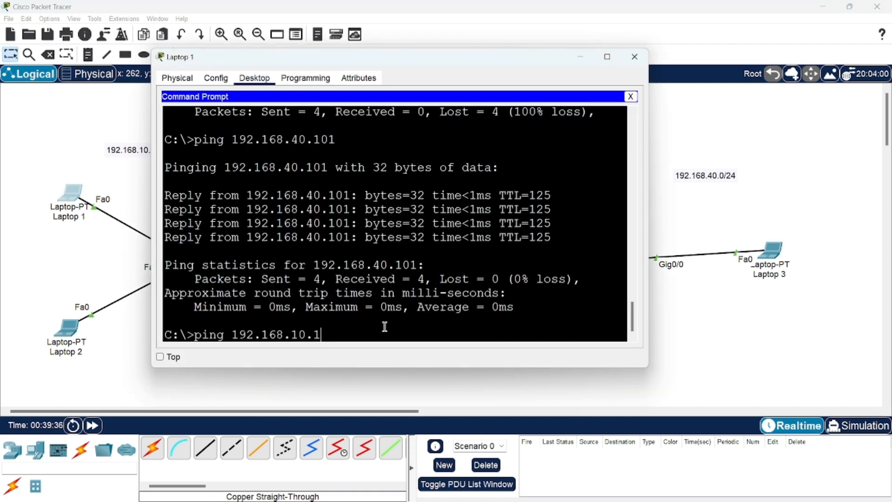
text(01)
key(Return)
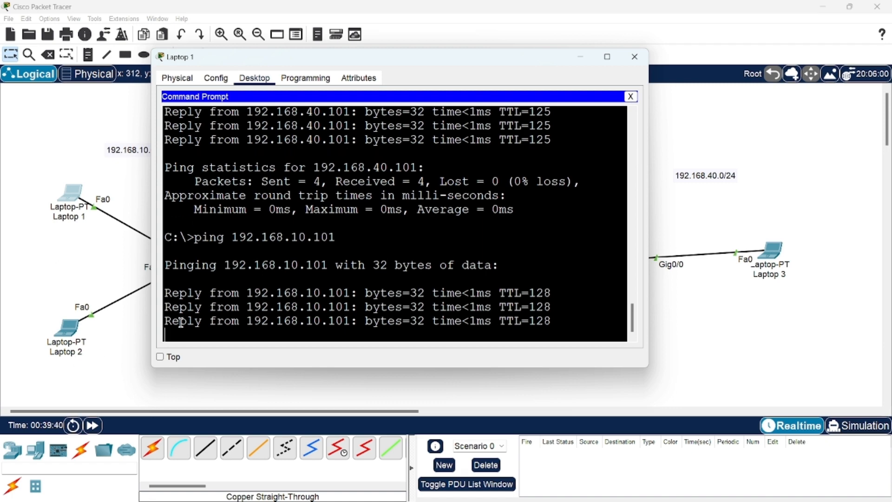
Step: Ping Laptop 3 at 192.168.40.101 again from Laptop 1, and close the laptop's window
key(Up)
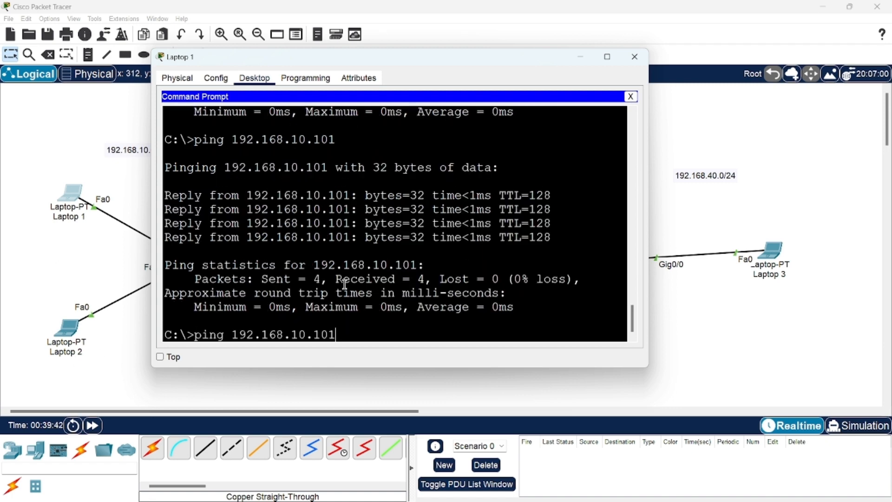
key(BackSpace)
key(BackSpace)
key(BackSpace)
key(BackSpace)
key(BackSpace)
key(BackSpace)
text(40)
text(.10)
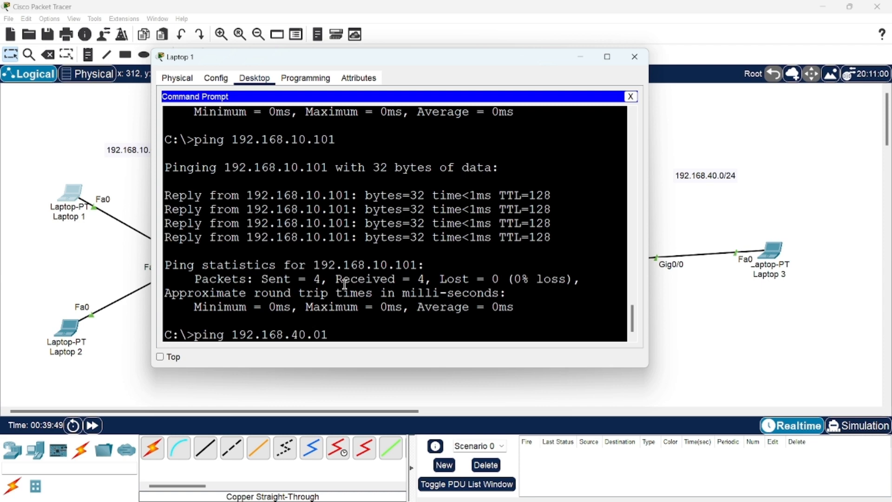
key(BackSpace)
key(BackSpace)
text(101)
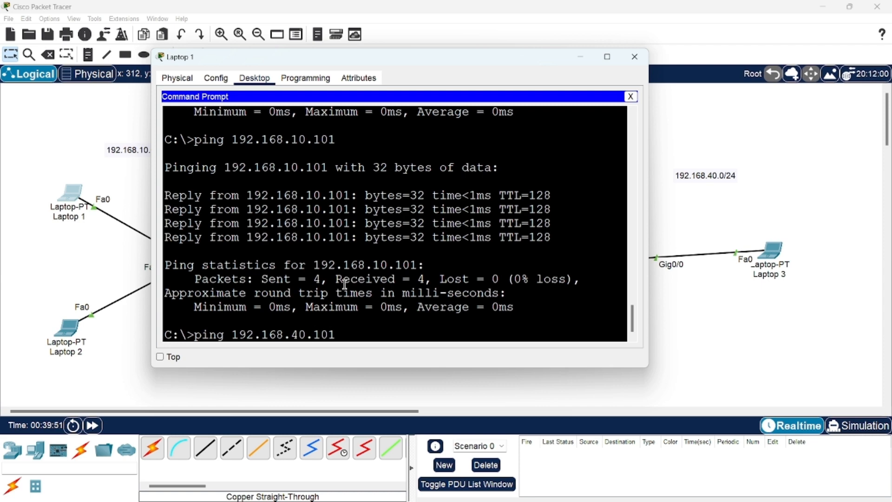
key(Return)
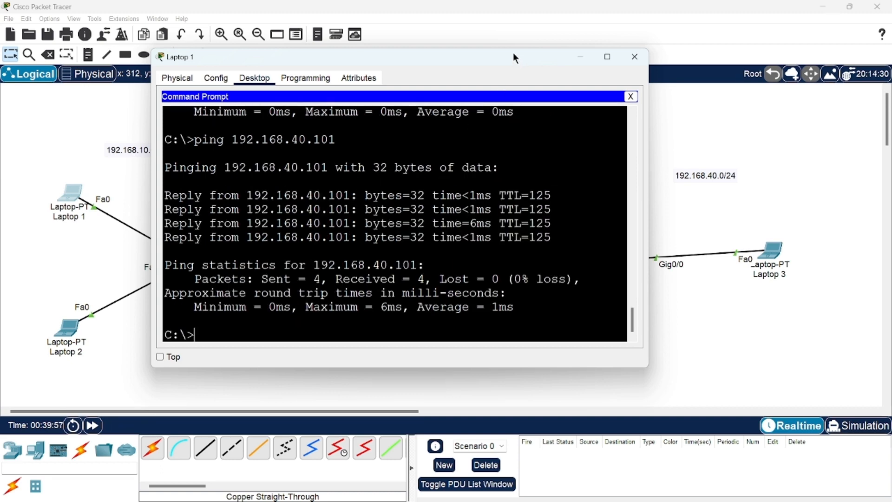
drag(513, 54, 535, 173)
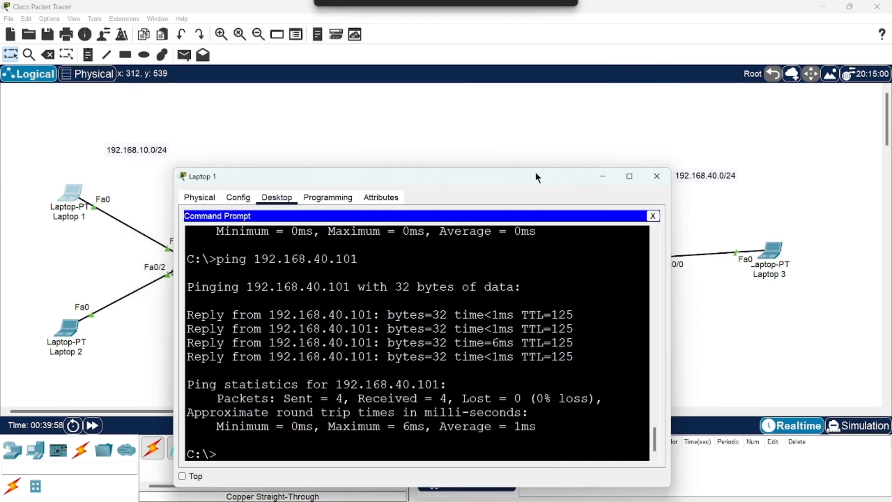
click(666, 178)
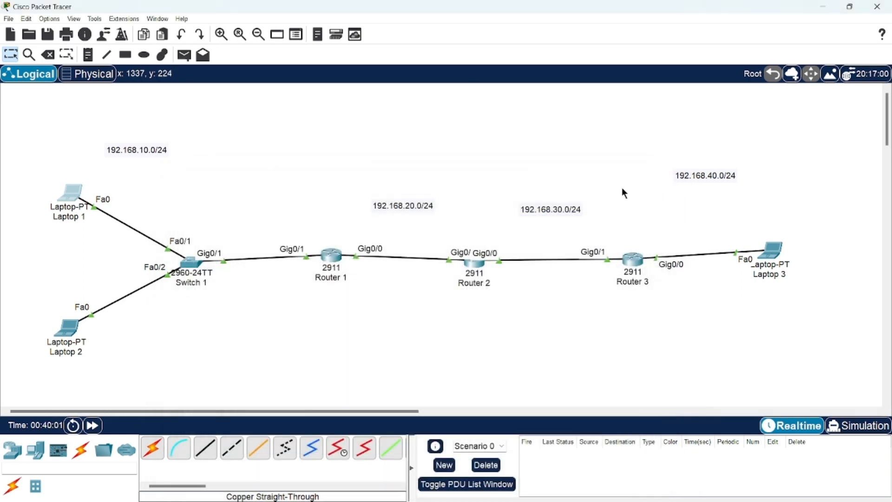